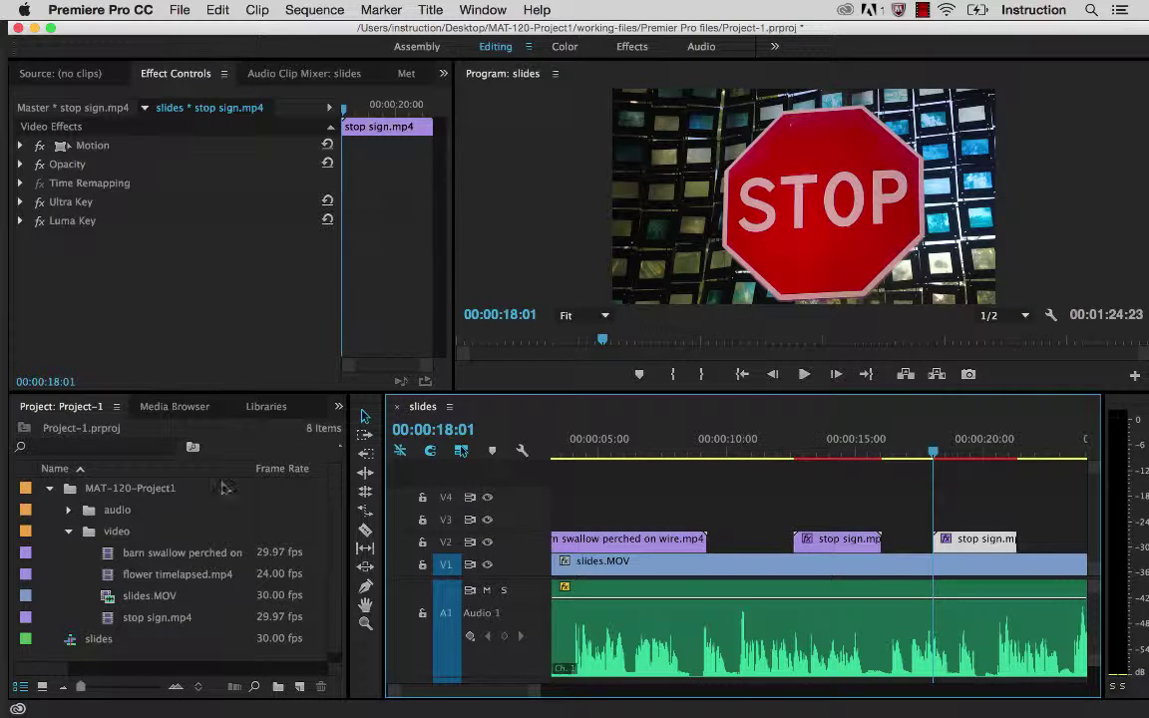
Apply the Difference Matte keying effect to the second stop sign.mp4 clip on V2.
click(339, 405)
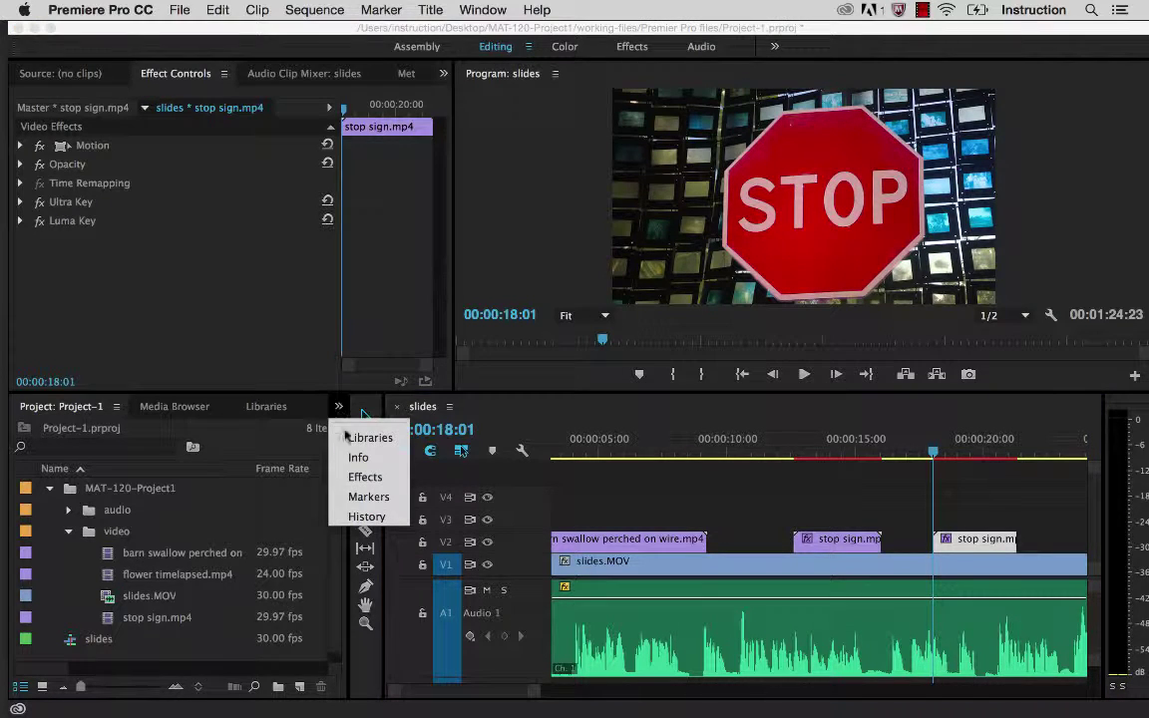
click(365, 476)
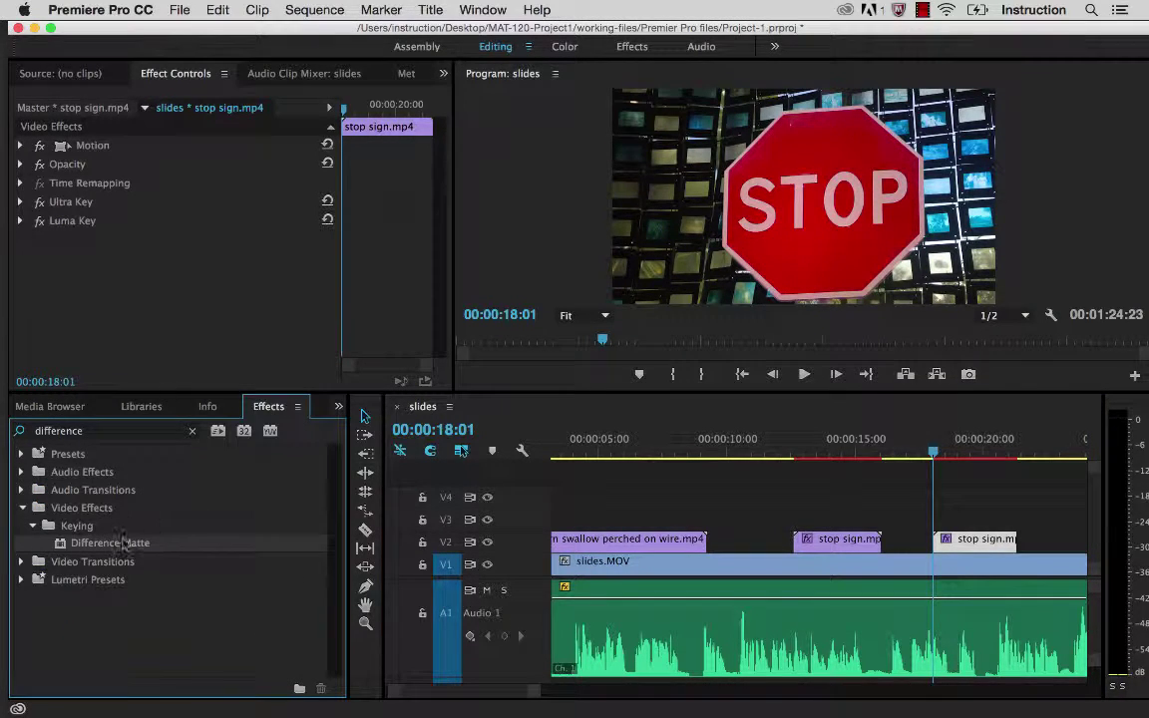
click(92, 430)
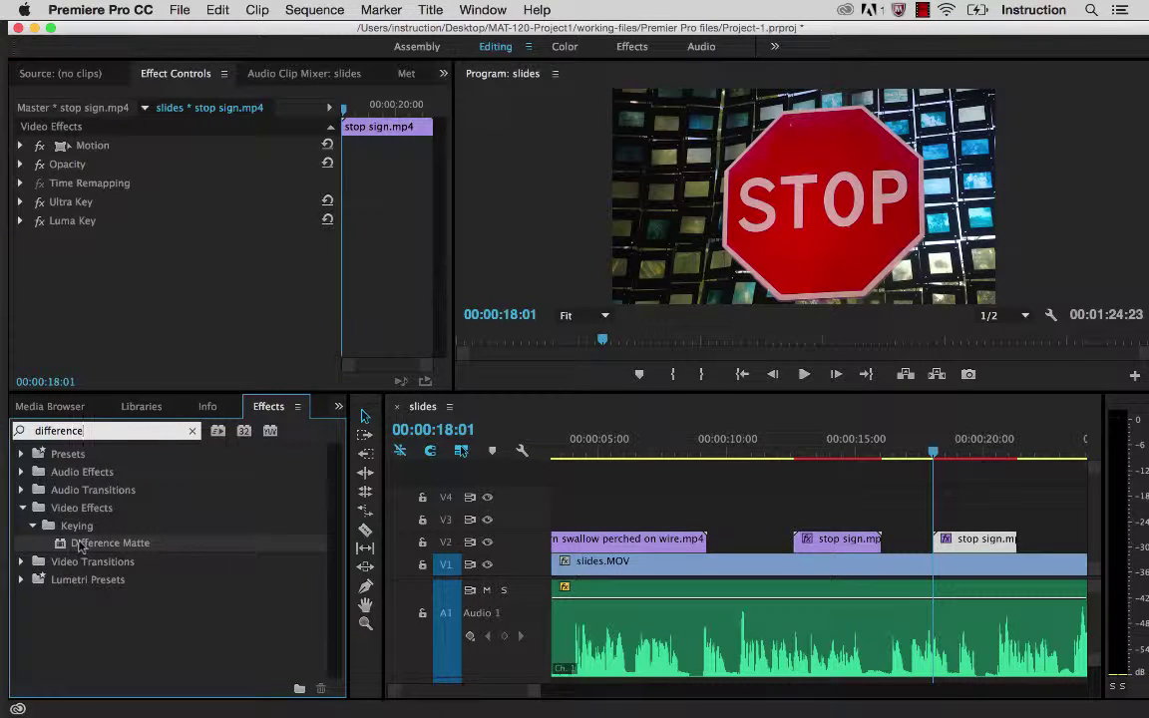
drag(109, 548, 72, 550)
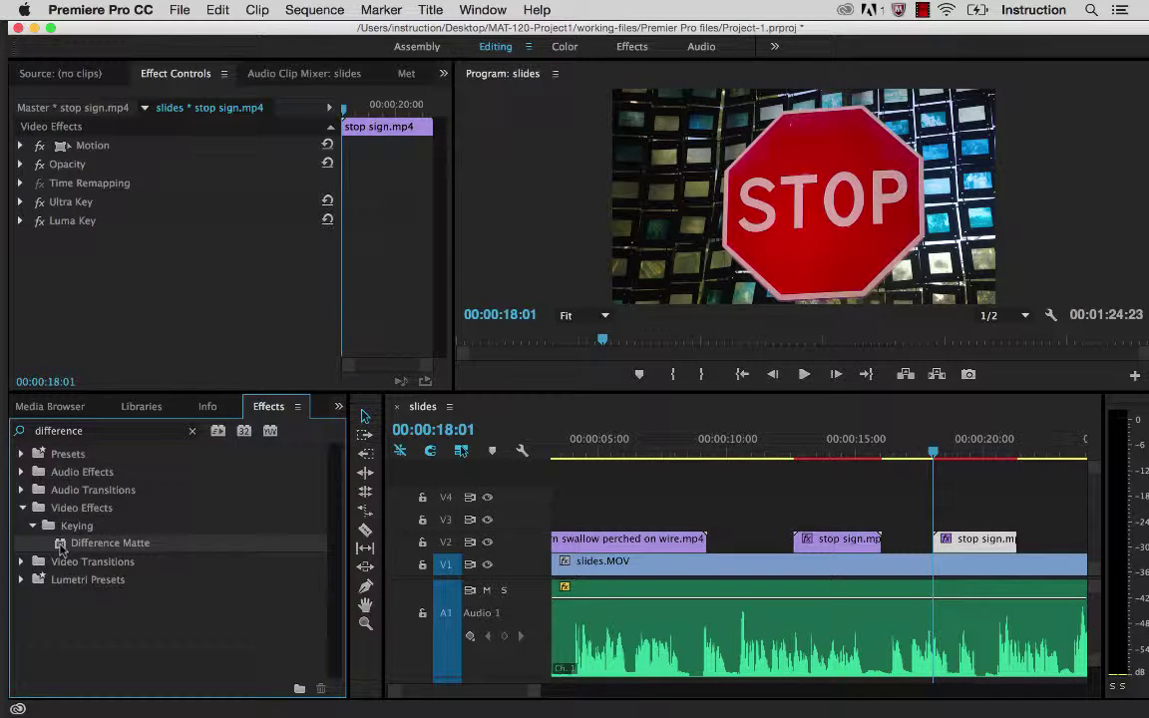
drag(302, 509, 959, 542)
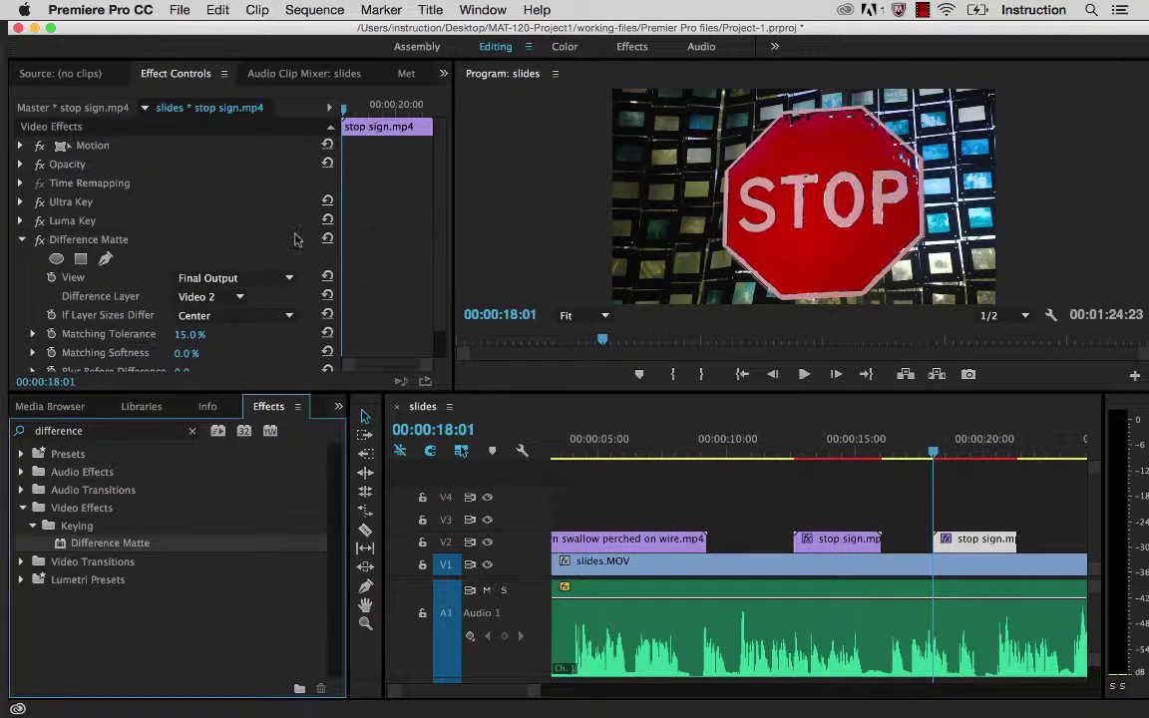
Enlarge the program preview and set the Difference Matte's Difference Layer to Video 1.
drag(507, 392, 510, 522)
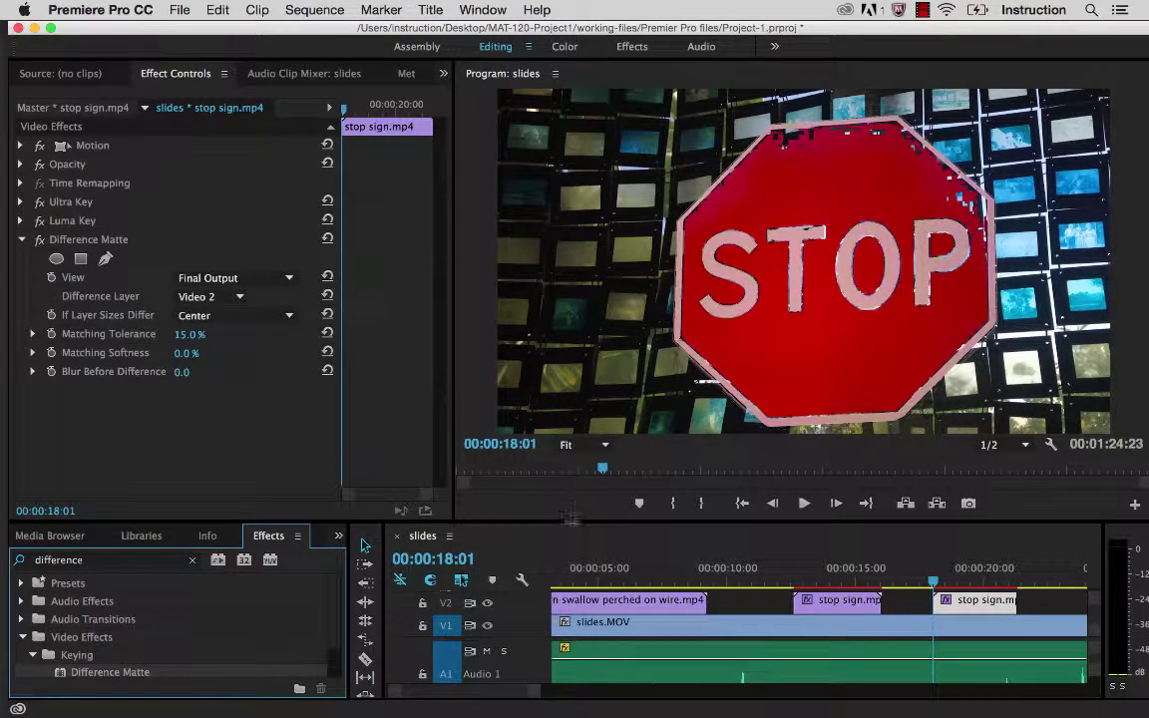
drag(573, 498, 574, 470)
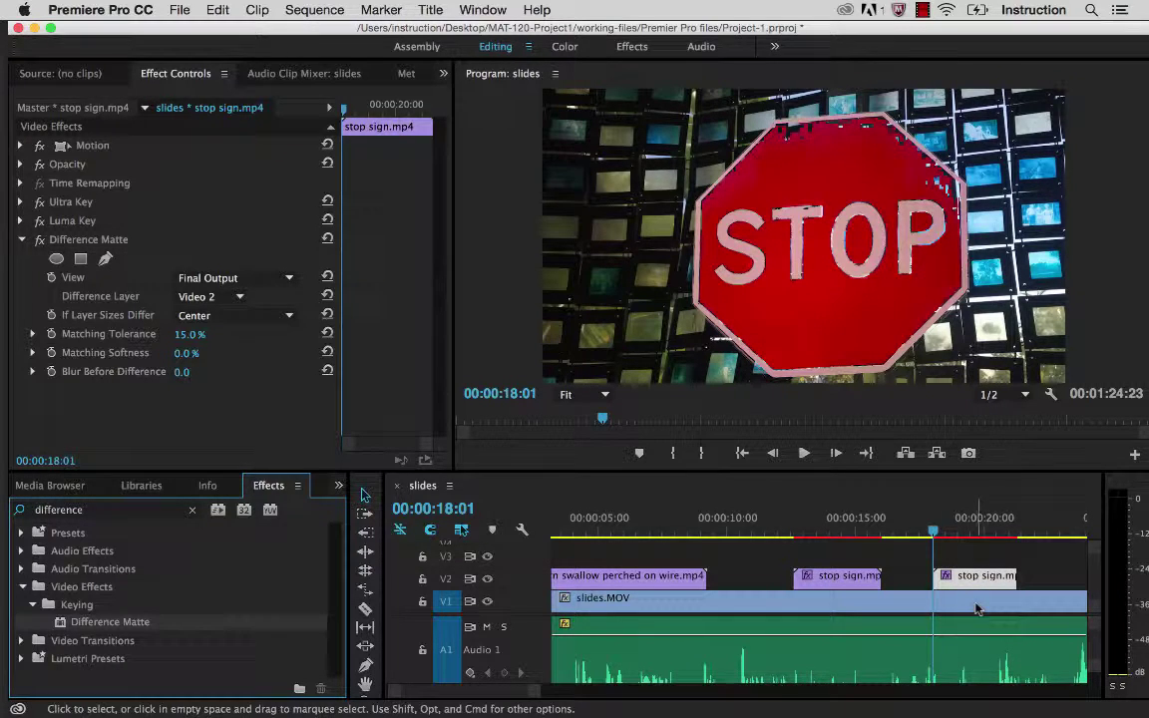
click(211, 296)
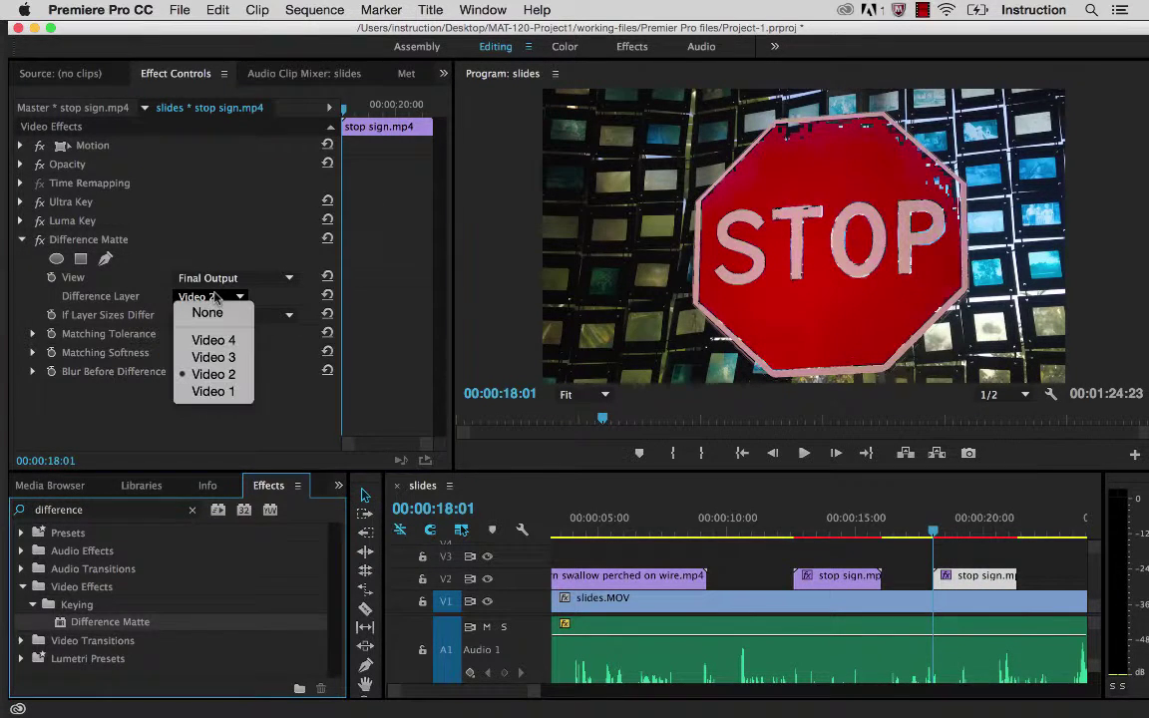
click(210, 391)
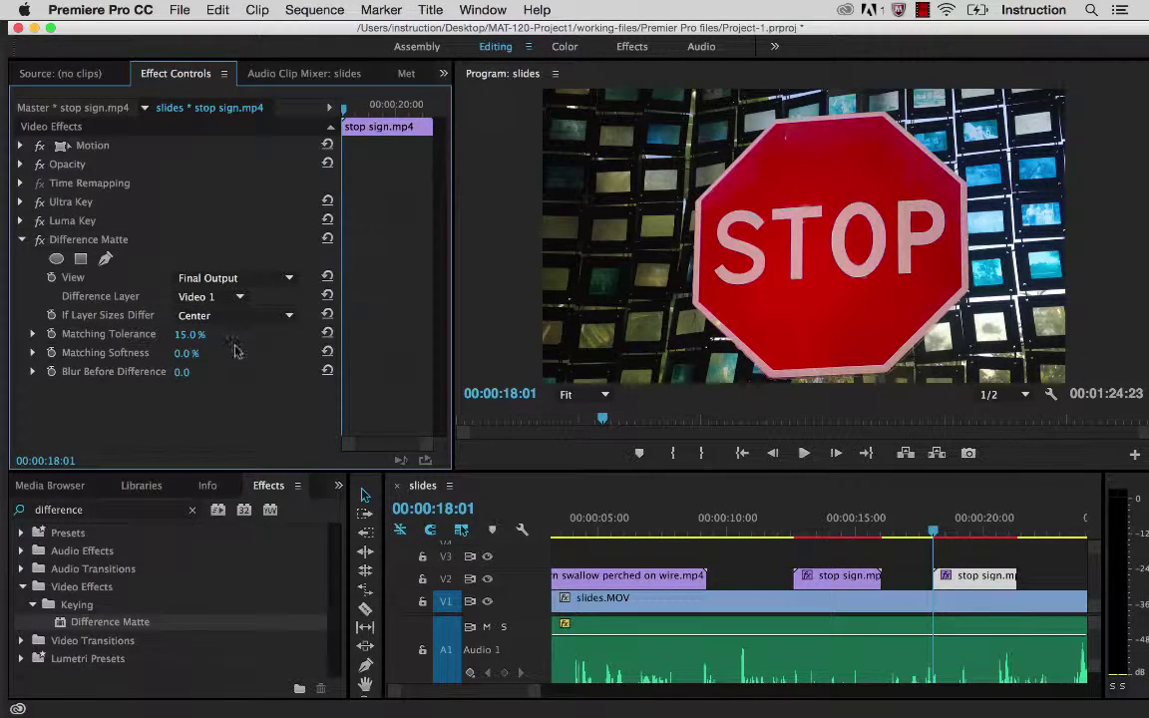
Adjust the Difference Matte to a Matching Tolerance of 40.4% and a Matching Softness of 26.1%.
click(33, 334)
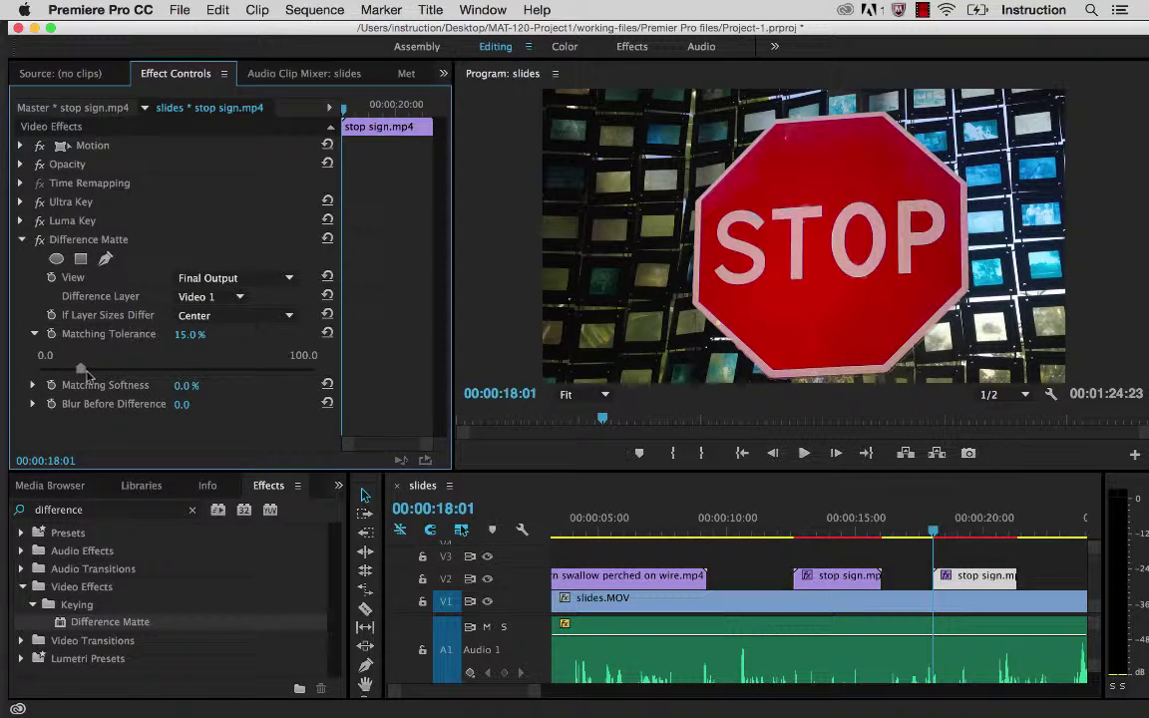
click(33, 385)
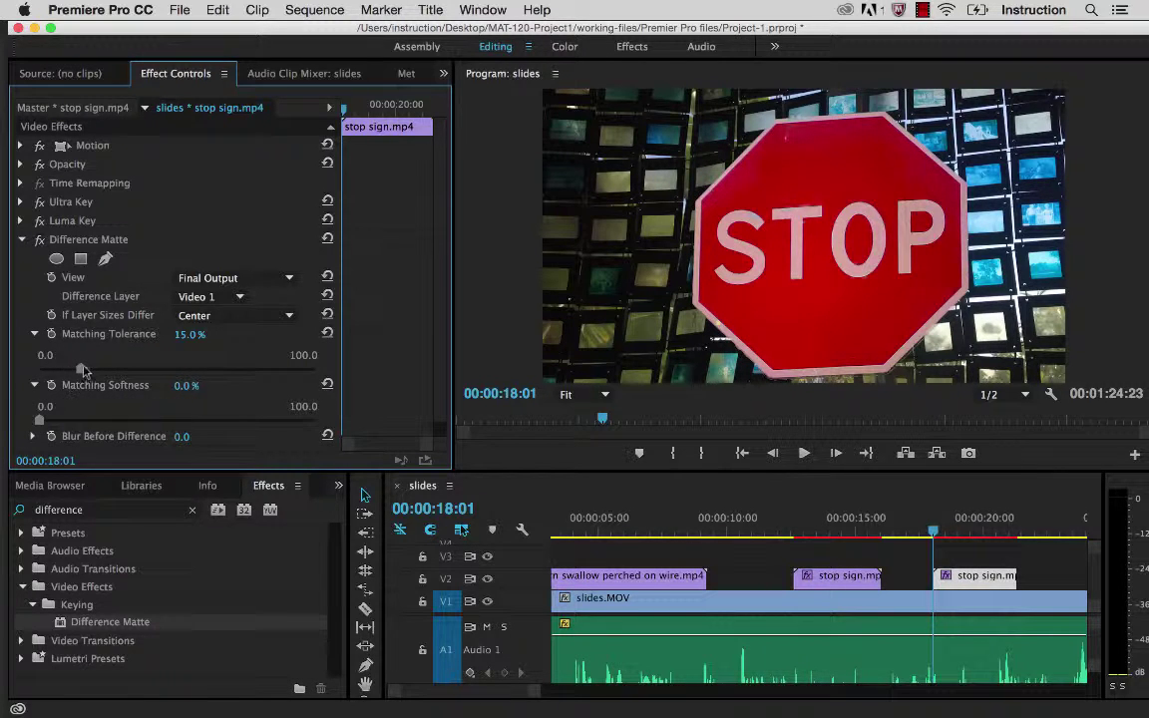
drag(81, 369, 144, 371)
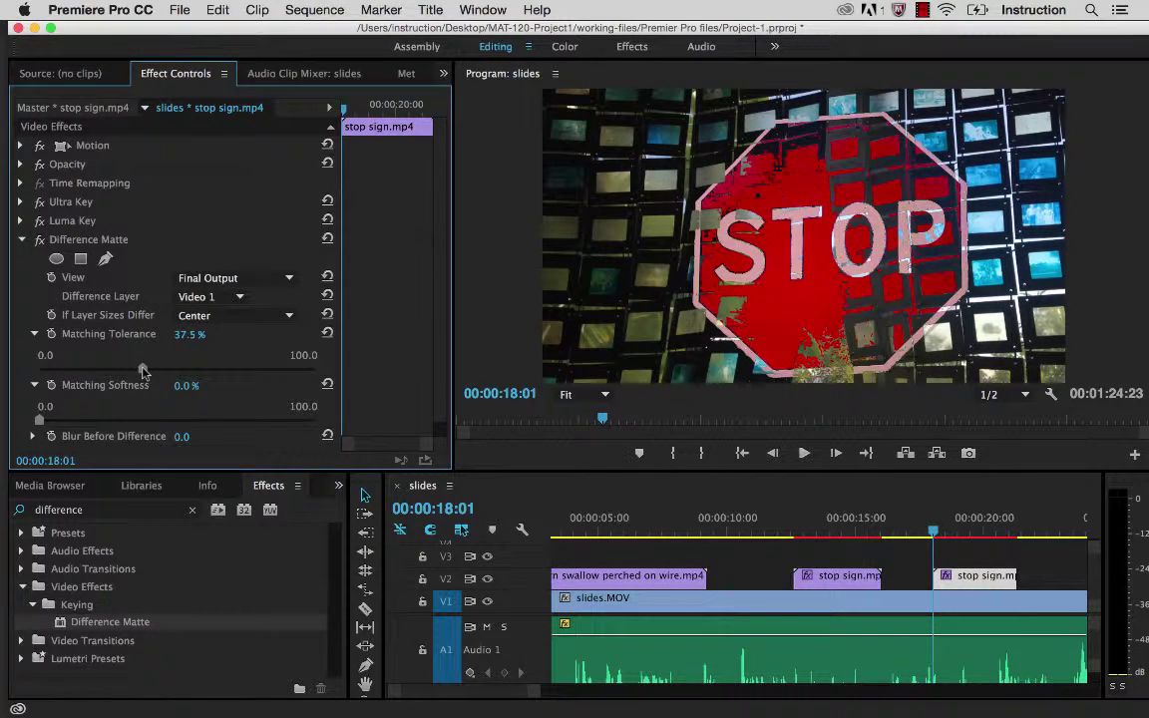
drag(41, 420, 97, 422)
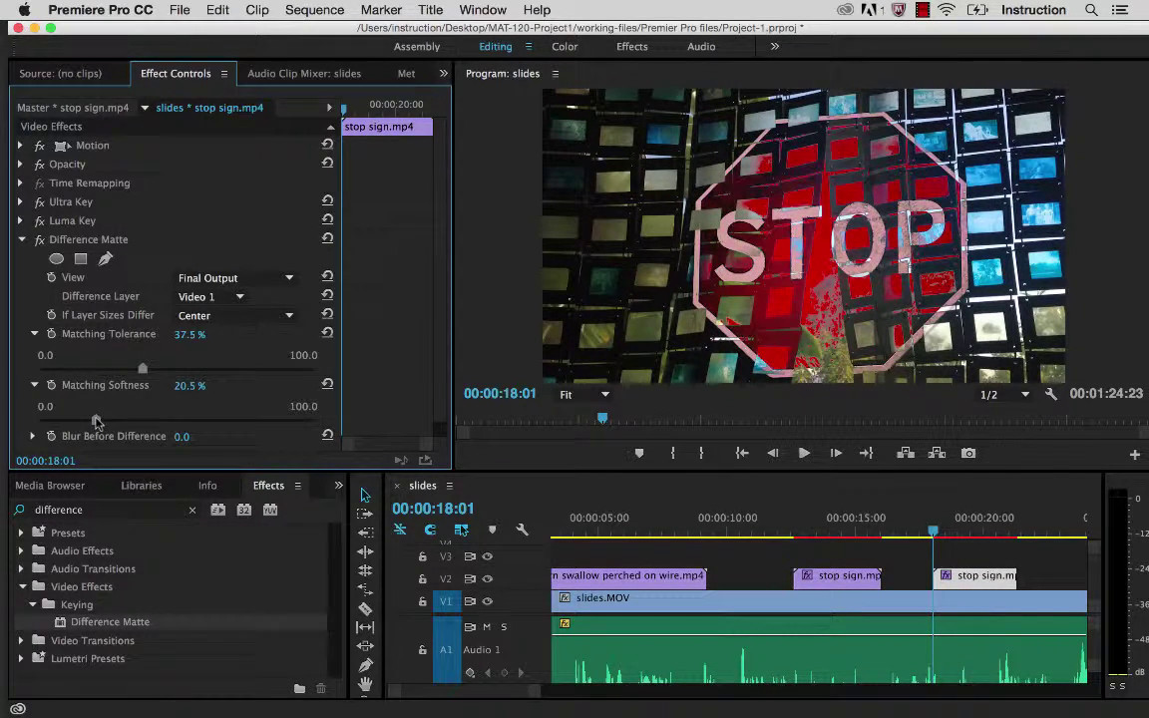
drag(142, 371, 135, 371)
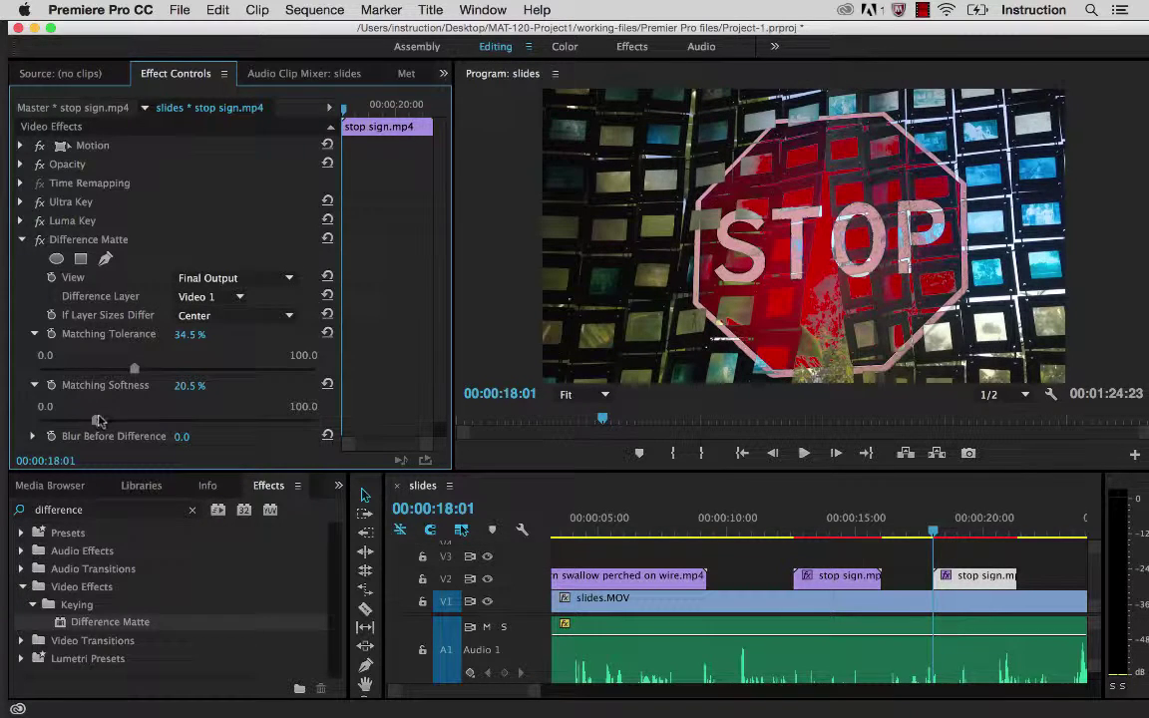
drag(98, 420, 120, 420)
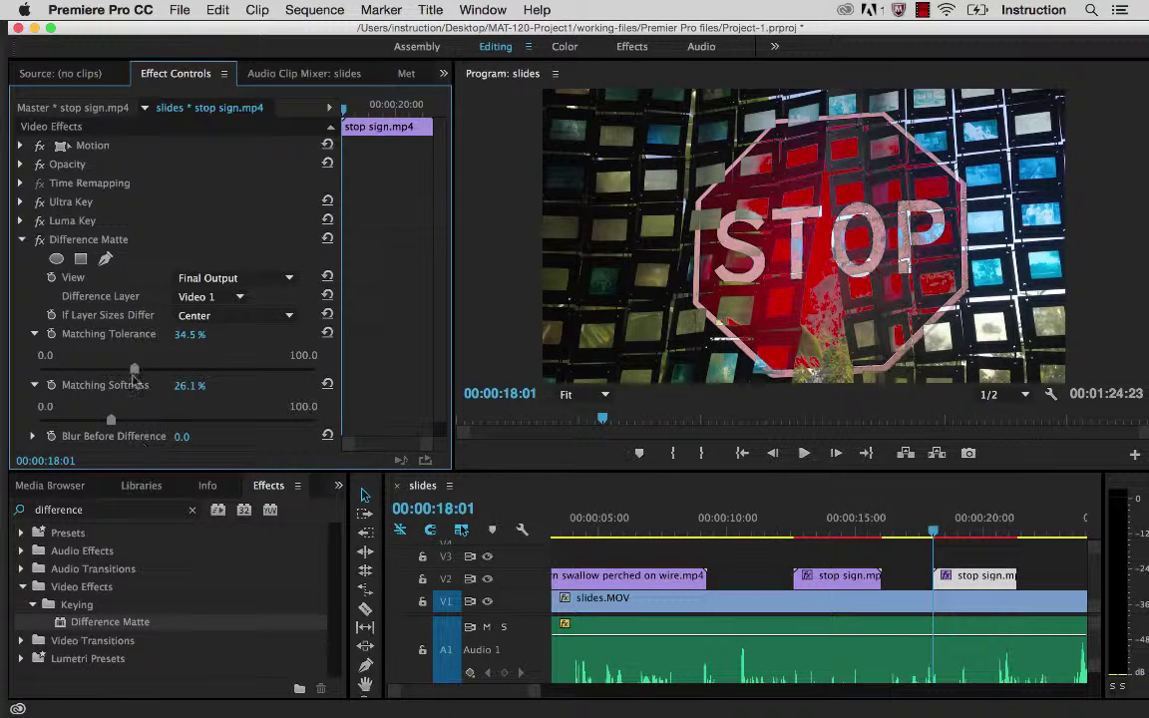
mouse_move(134, 368)
mouse_down()
mouse_move(106, 369)
mouse_move(152, 371)
mouse_up()
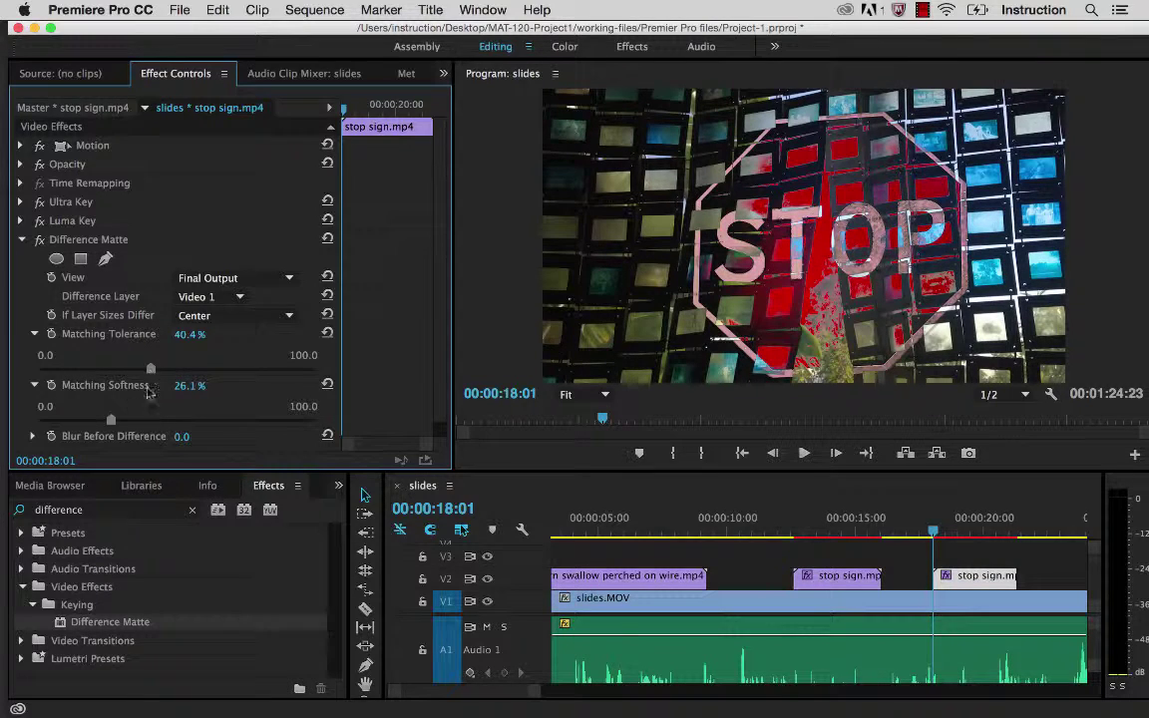
Expand the Blur Before Difference setting and reduce Matching Softness to 9.8%.
scroll(114, 425, down, 1)
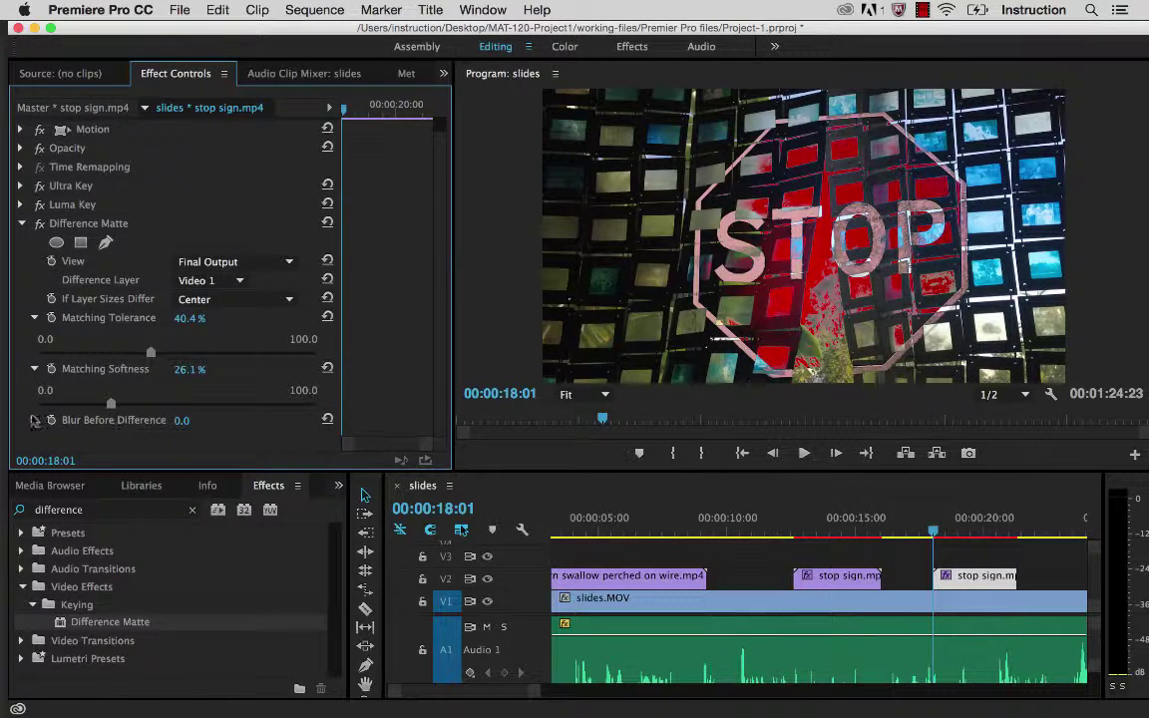
click(34, 420)
scroll(36, 421, down, 2)
drag(37, 425, 36, 384)
drag(111, 370, 67, 373)
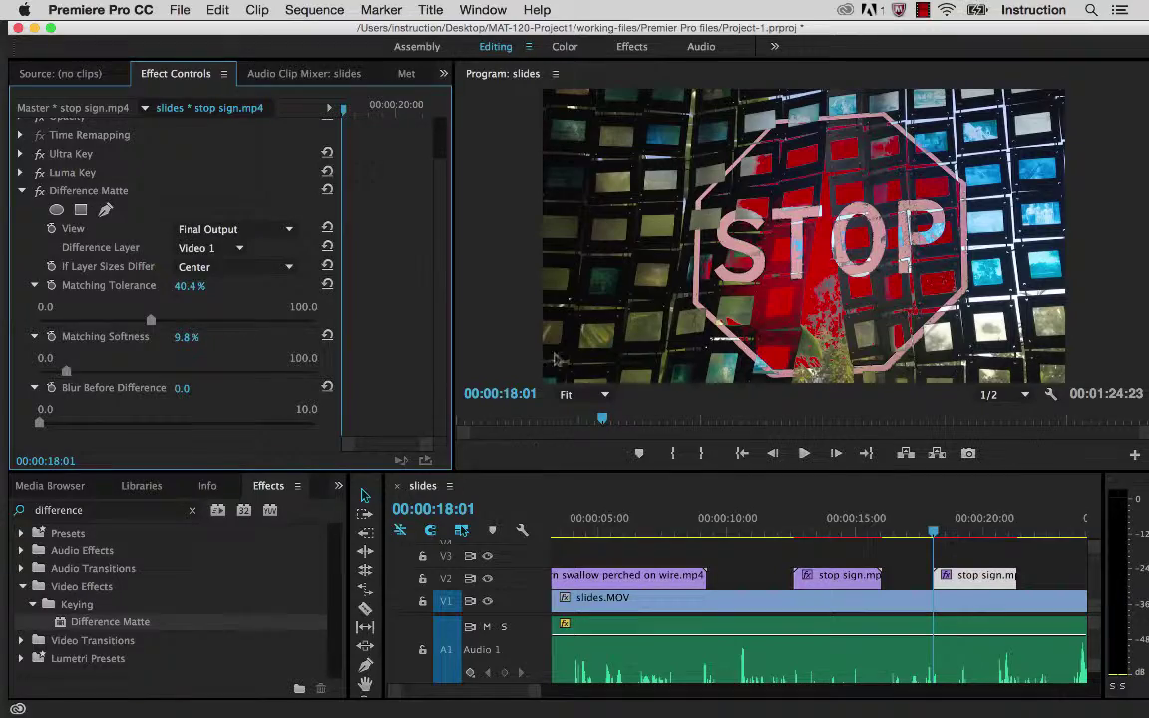
Play the sequence from 00:00:17:10 to 00:00:21:01 to review the keyed second stop sign clip.
click(845, 484)
key(Left)
key(Left)
key(Left)
key(Left)
key(Left)
key(Left)
key(Left)
key(Left)
key(Left)
key(Left)
key(Left)
key(Left)
key(Left)
key(Left)
key(Left)
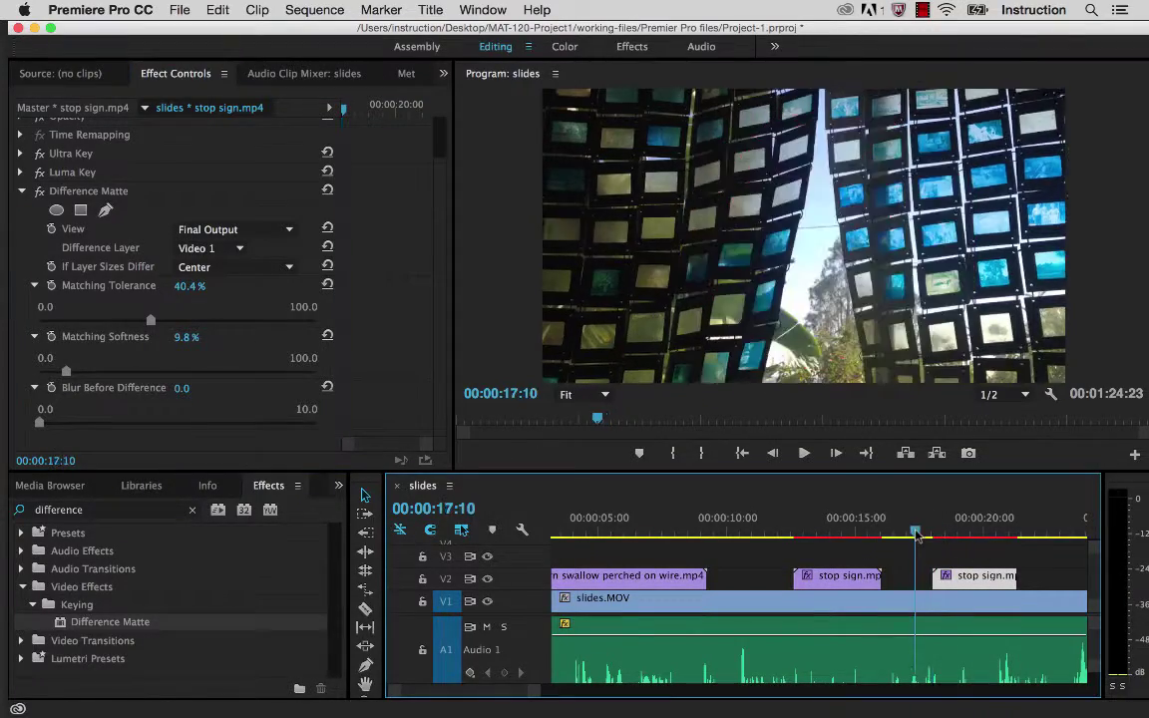
click(802, 454)
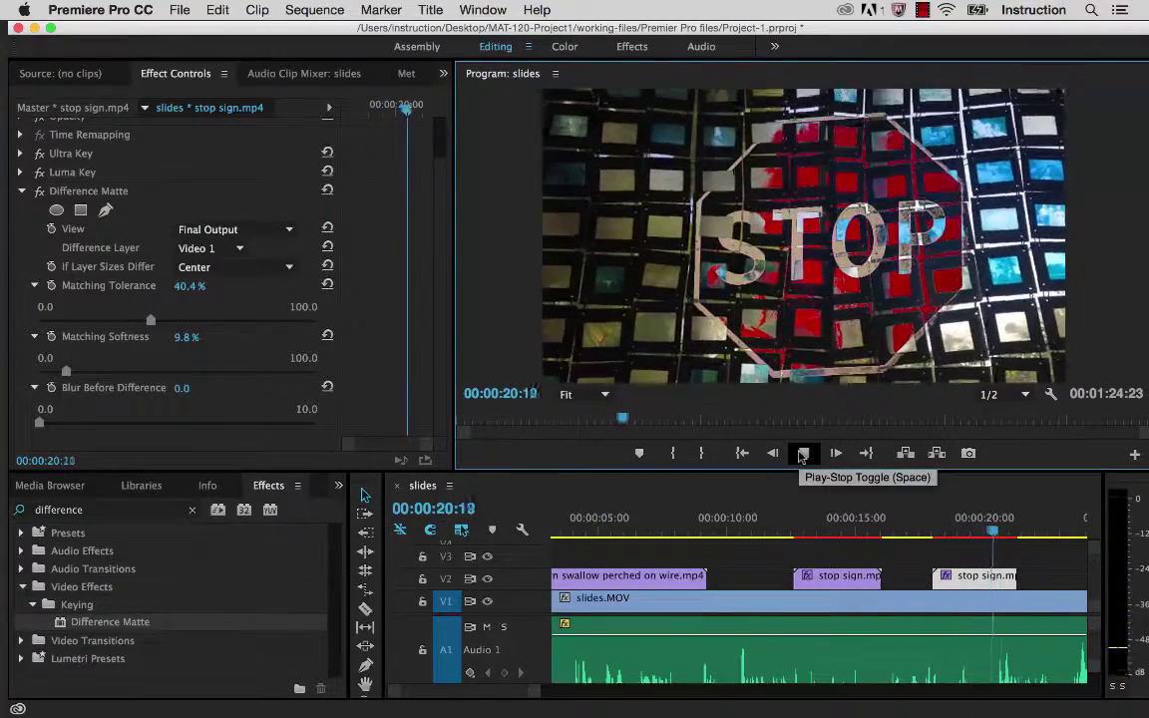
click(802, 453)
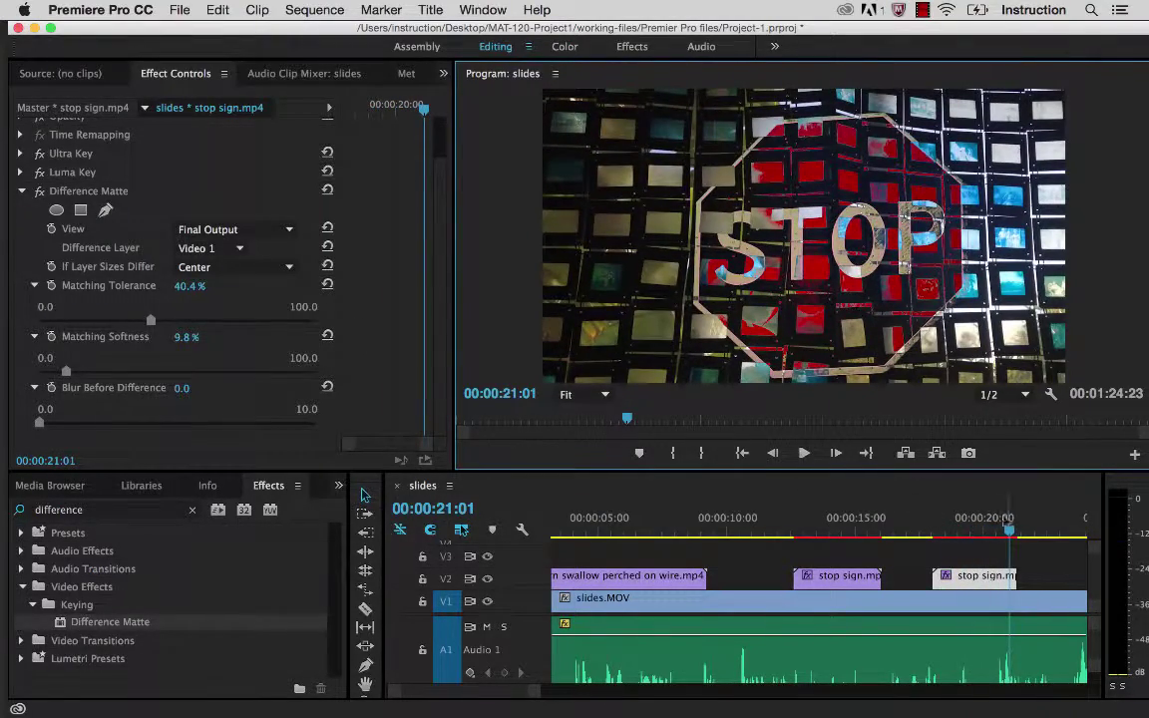
Replay the keyed stop sign clip from 00:00:19:10 to 00:00:20:01 to judge where it should end.
drag(1009, 536, 993, 536)
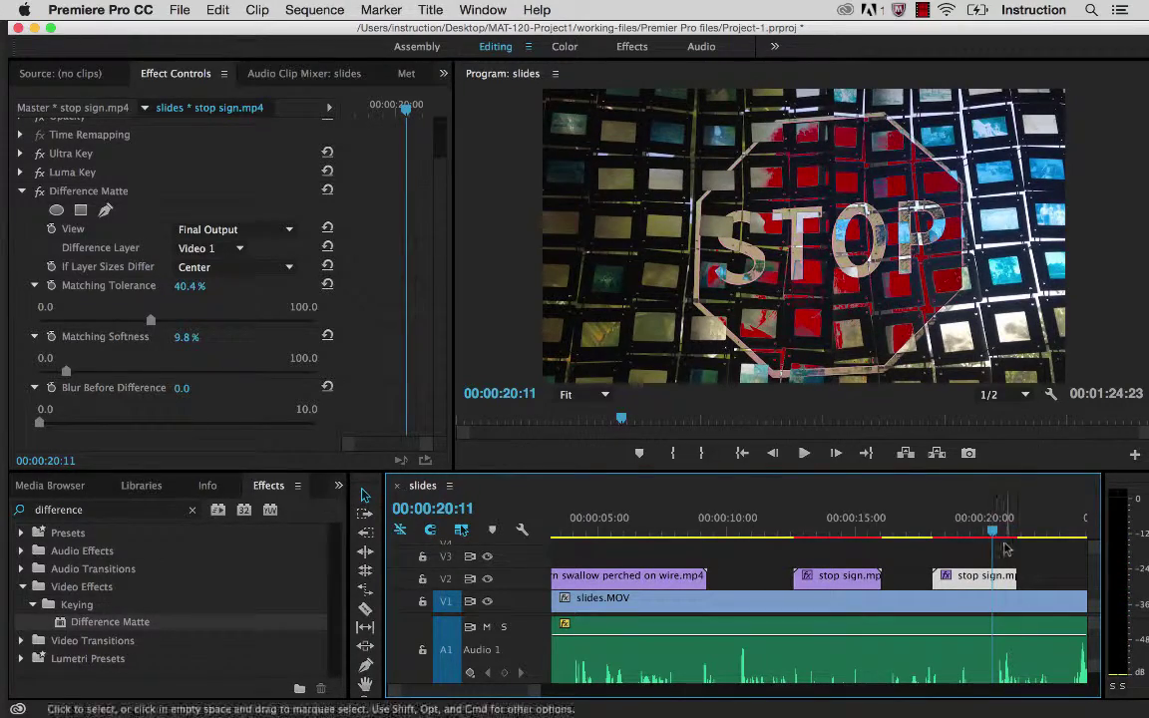
click(965, 536)
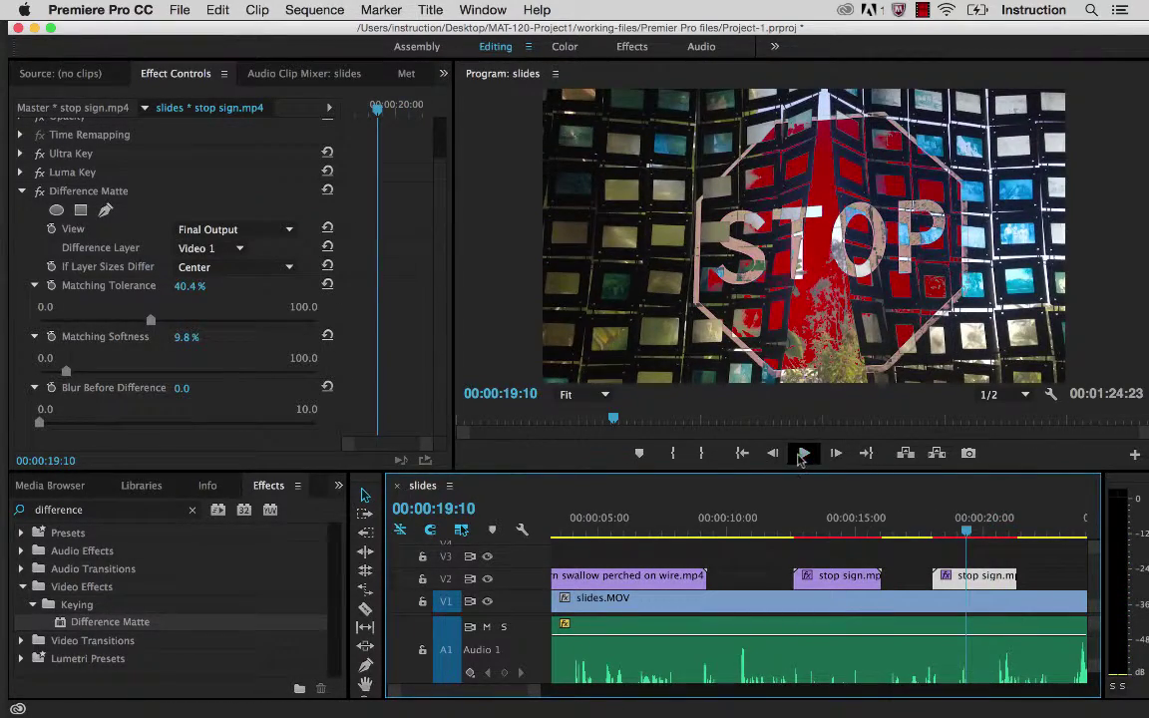
click(803, 453)
click(803, 452)
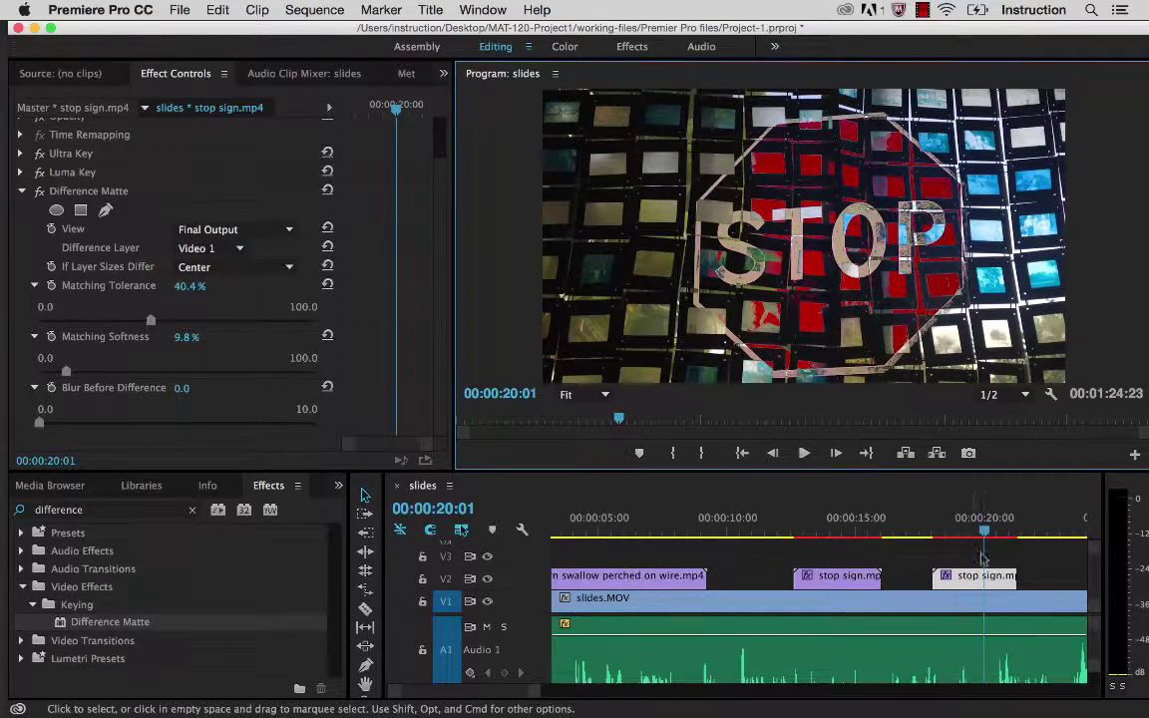
Enlarge the timeline area and trim the end of the second stop sign clip to 00:00:19:22.
drag(901, 471, 900, 368)
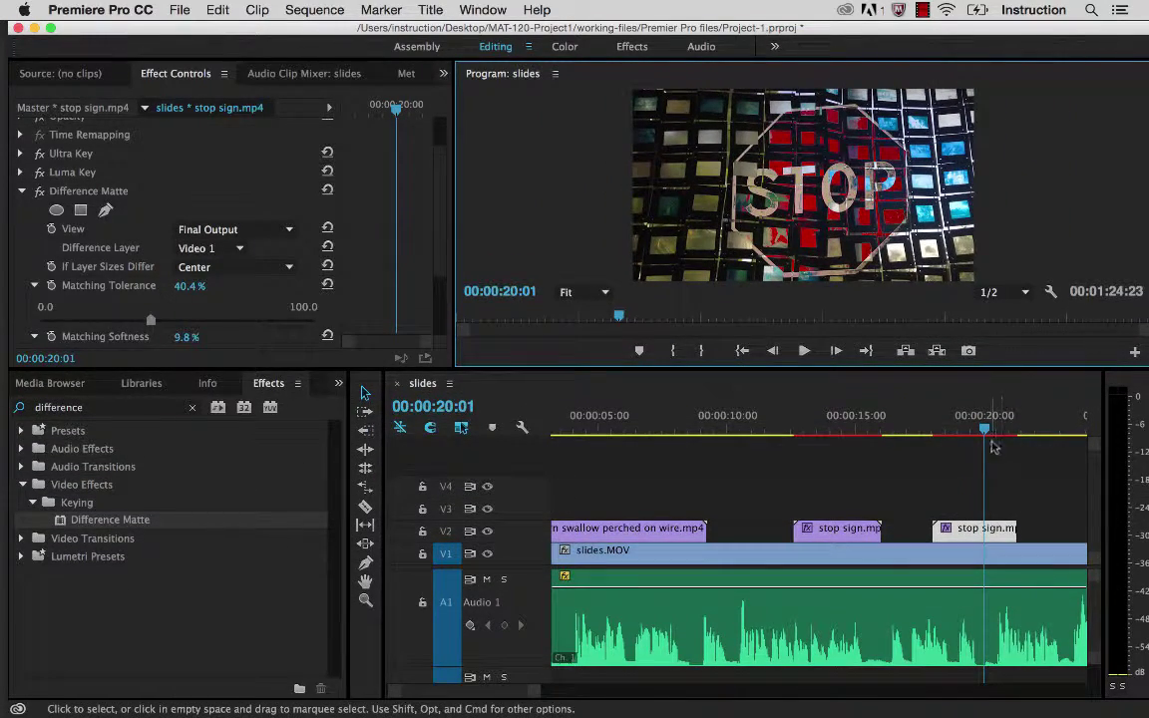
drag(984, 431, 978, 432)
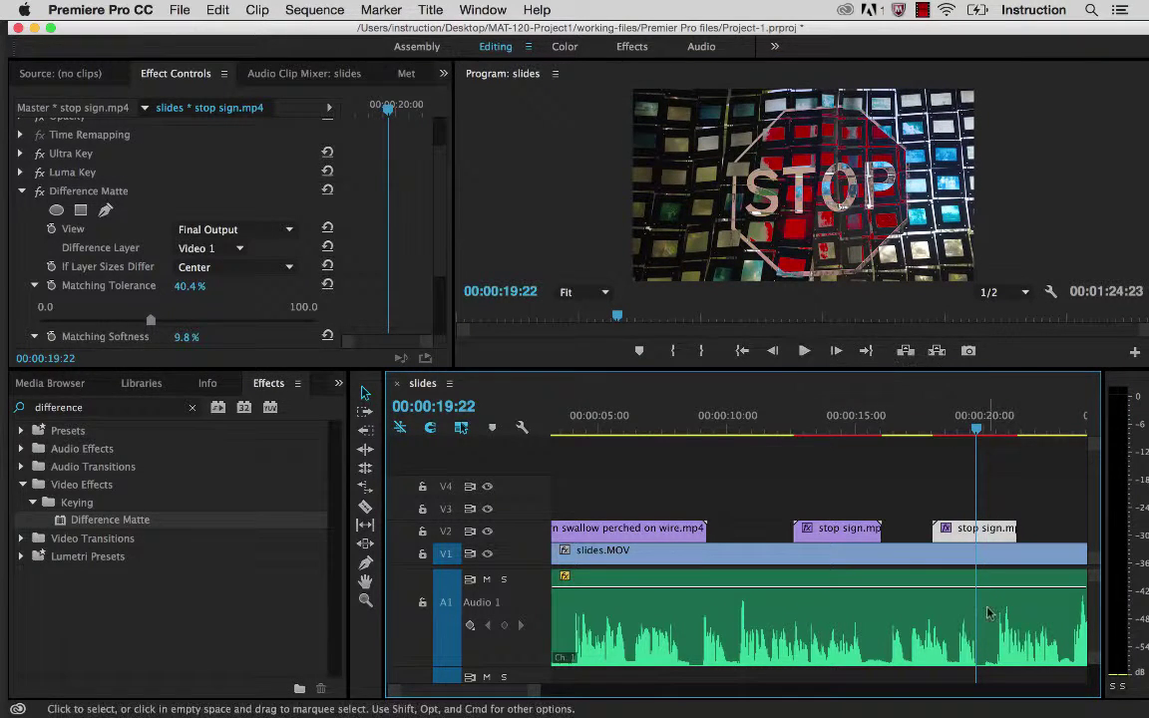
drag(1013, 528, 976, 528)
Play the sequence from before the trimmed stop sign clip, and replay it from 00:00:19:00 to check its ending.
drag(976, 434, 915, 432)
click(802, 351)
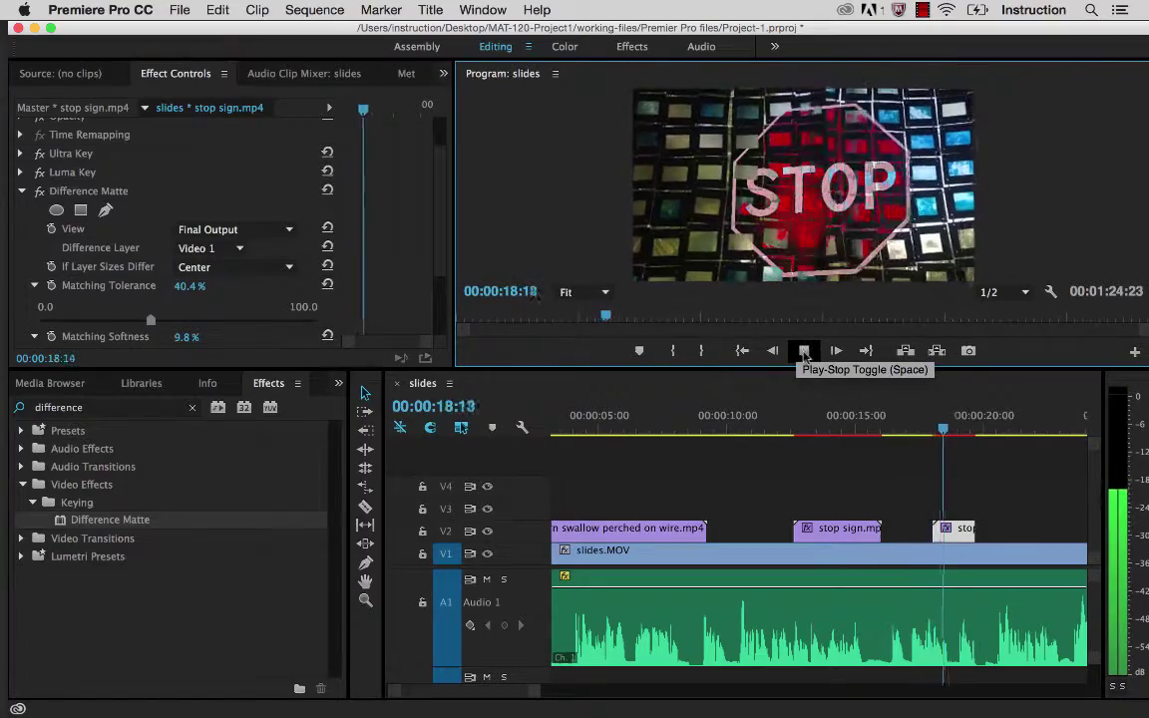
click(803, 351)
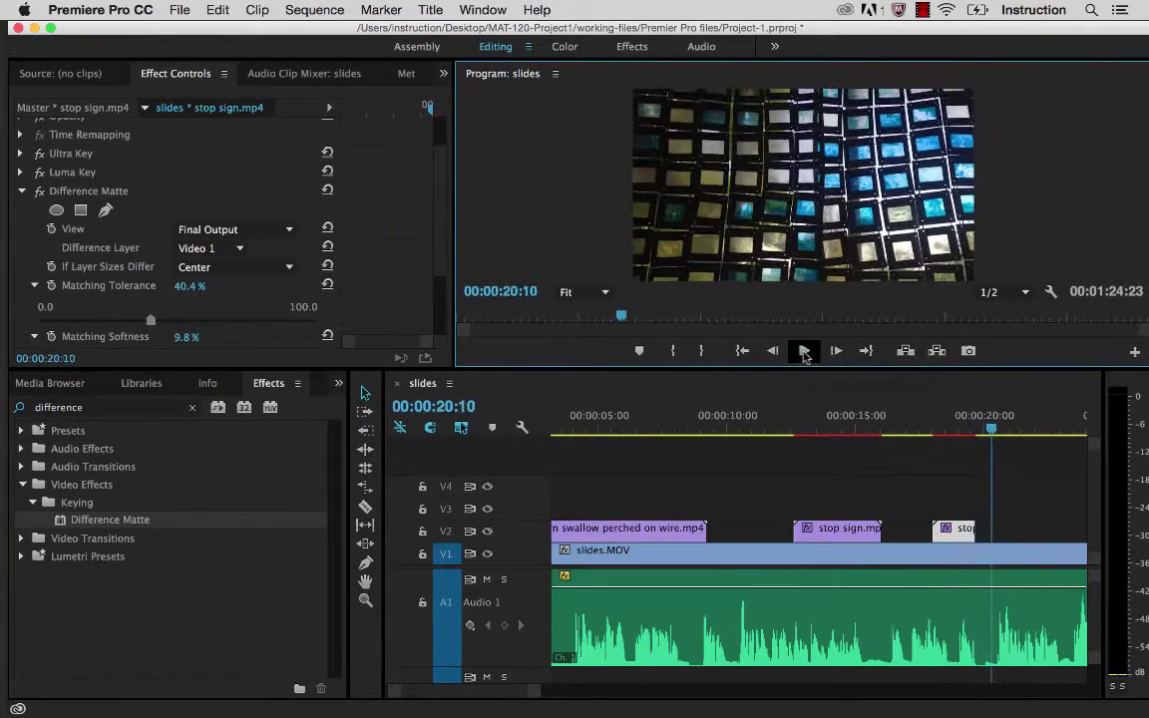
drag(993, 439, 957, 438)
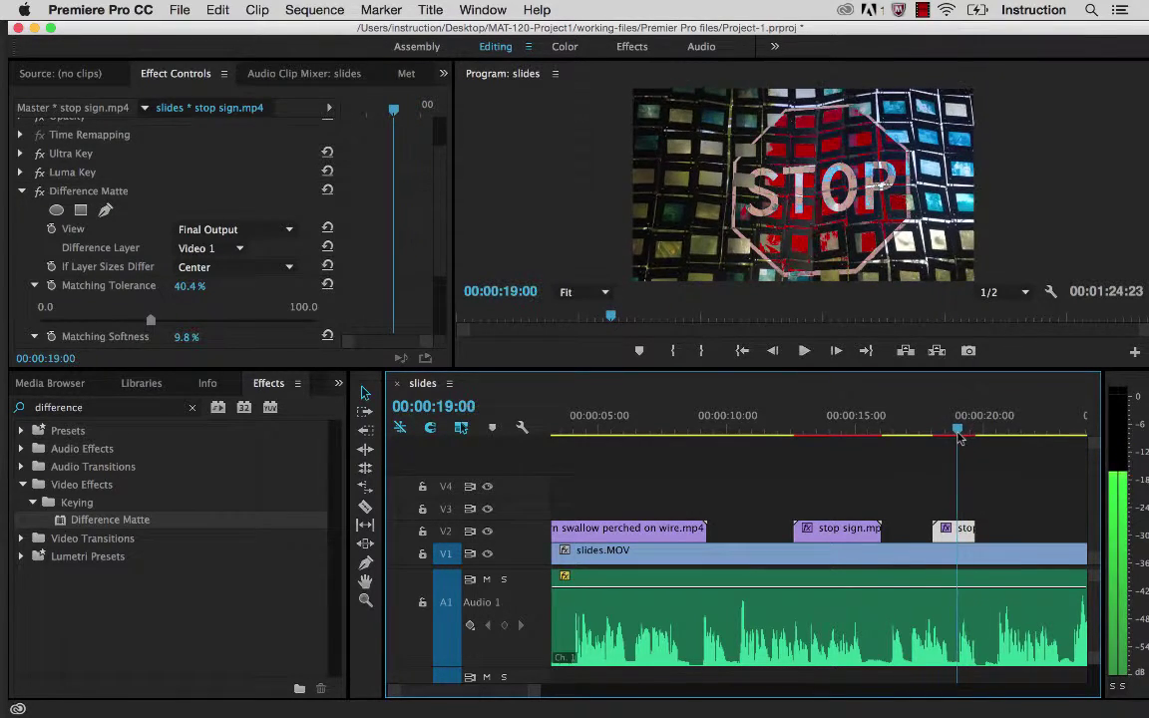
click(805, 351)
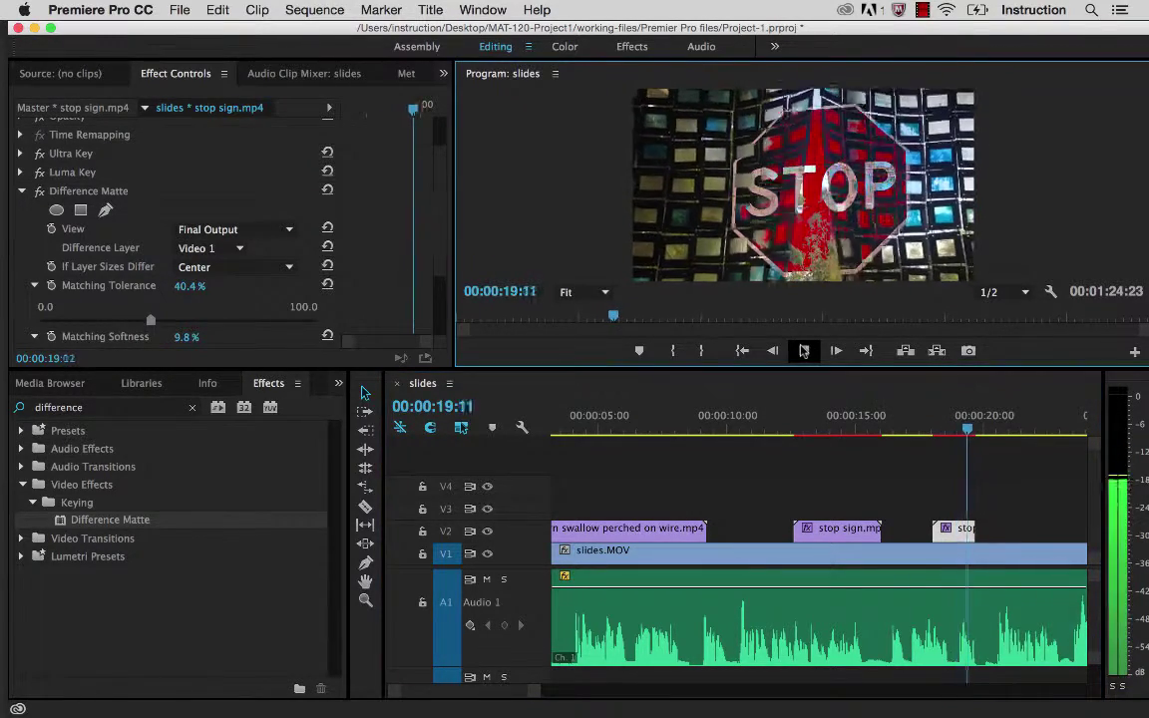
click(805, 351)
Trim the end of the second stop sign clip back to 00:00:19:04.
drag(972, 427, 964, 430)
key(Left)
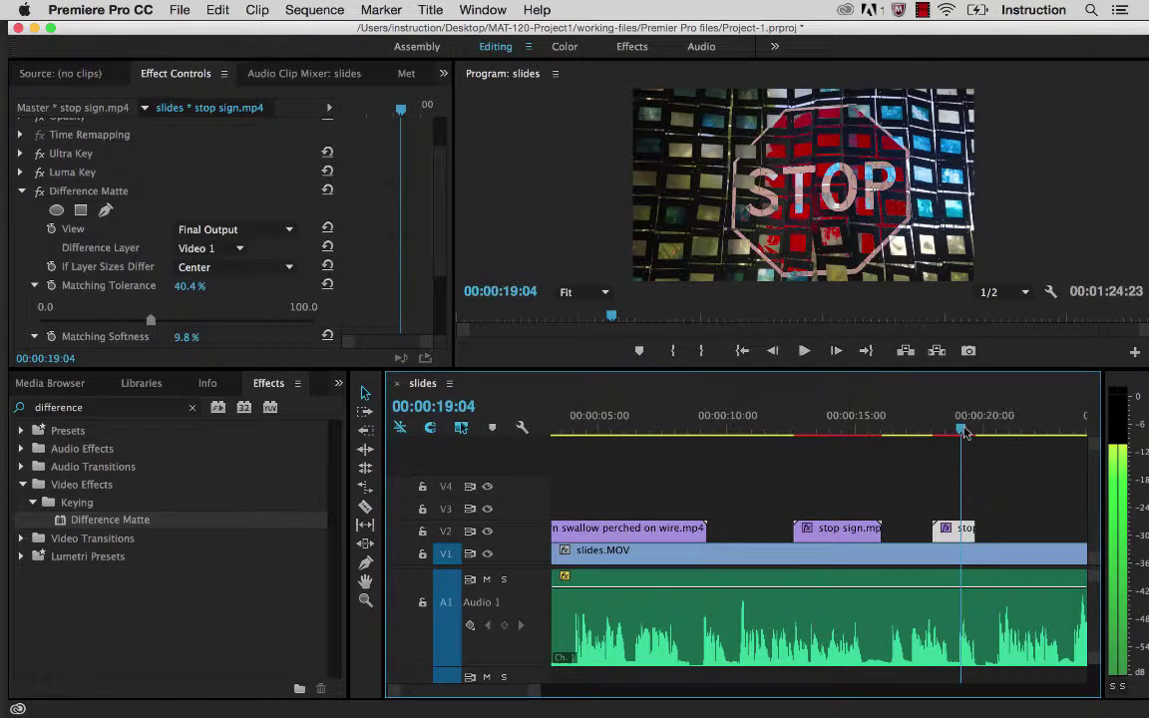
key(Right)
key(Left)
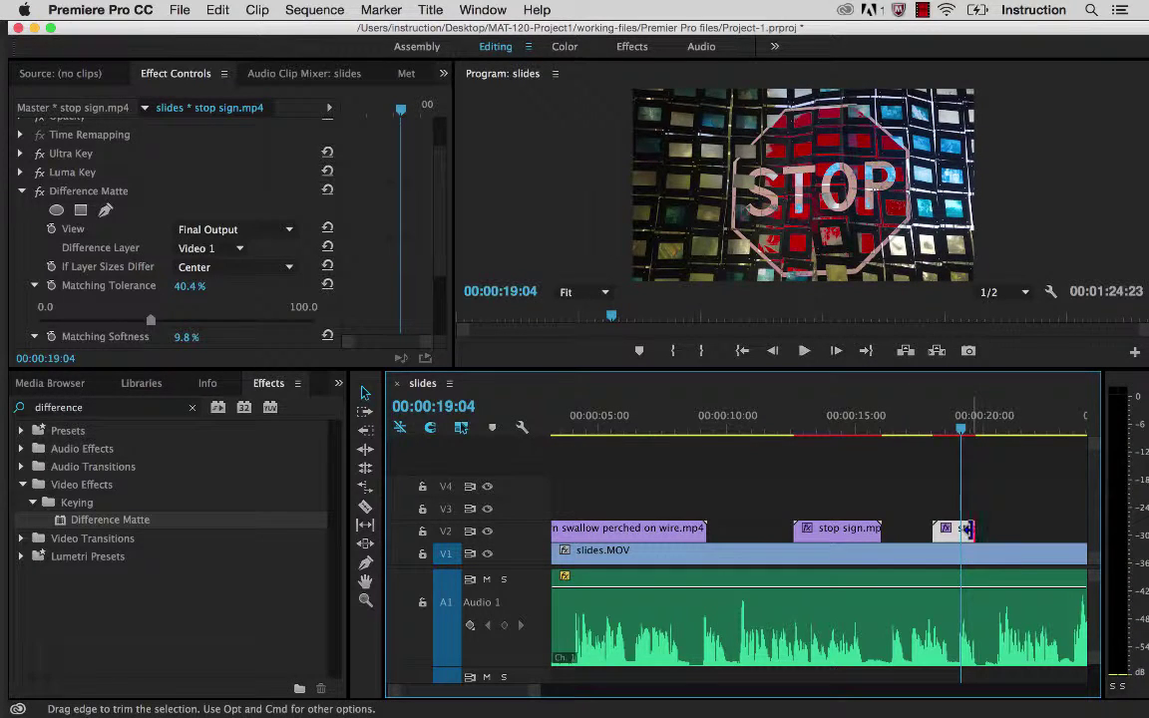
drag(965, 529, 959, 530)
Play the sequence from shortly before the second stop sign clip to past its end to check the shortened clip.
click(916, 432)
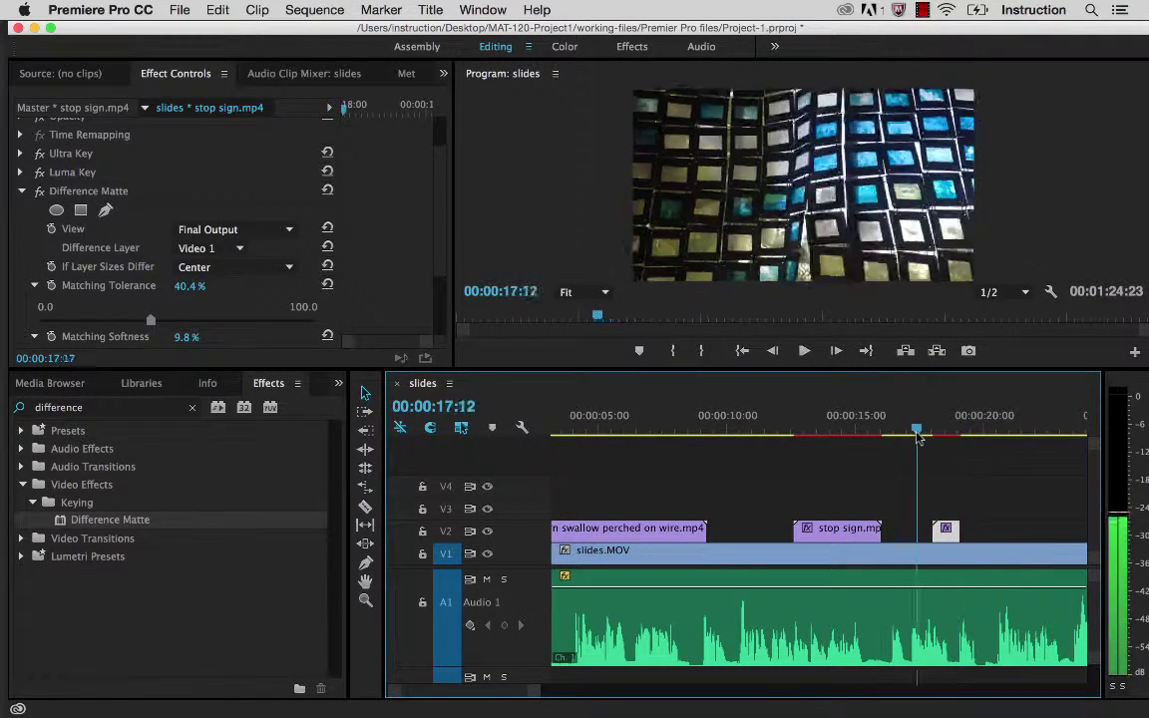
drag(916, 432, 908, 432)
click(804, 351)
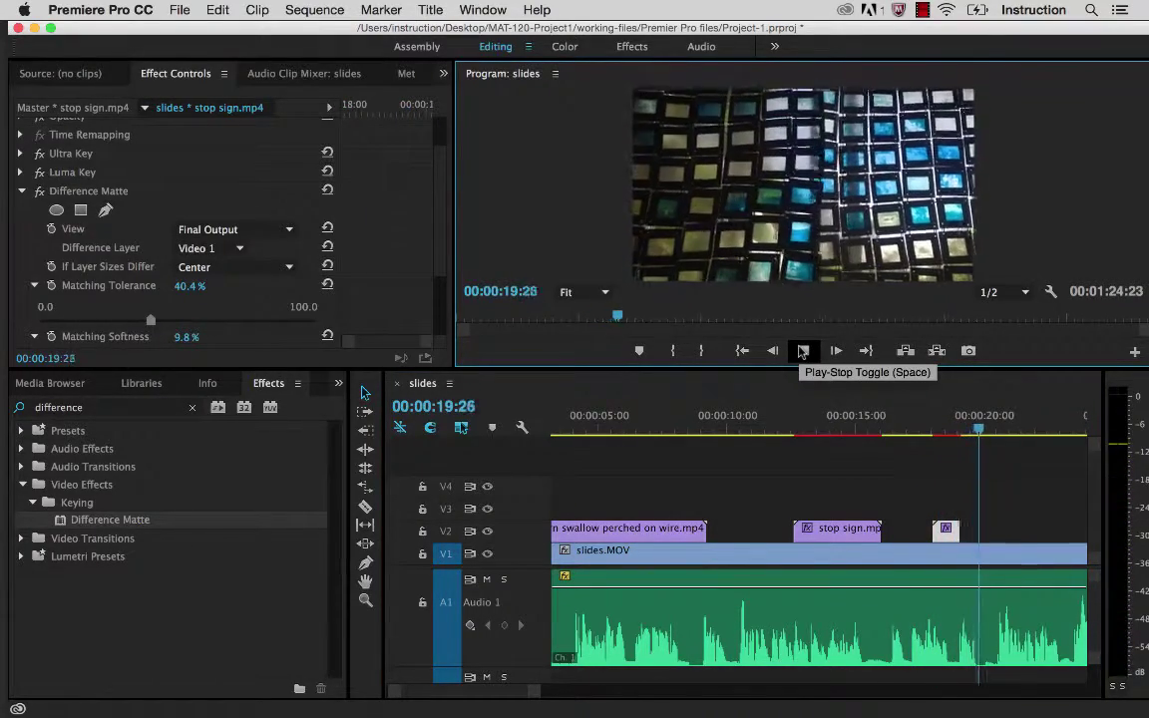
click(804, 351)
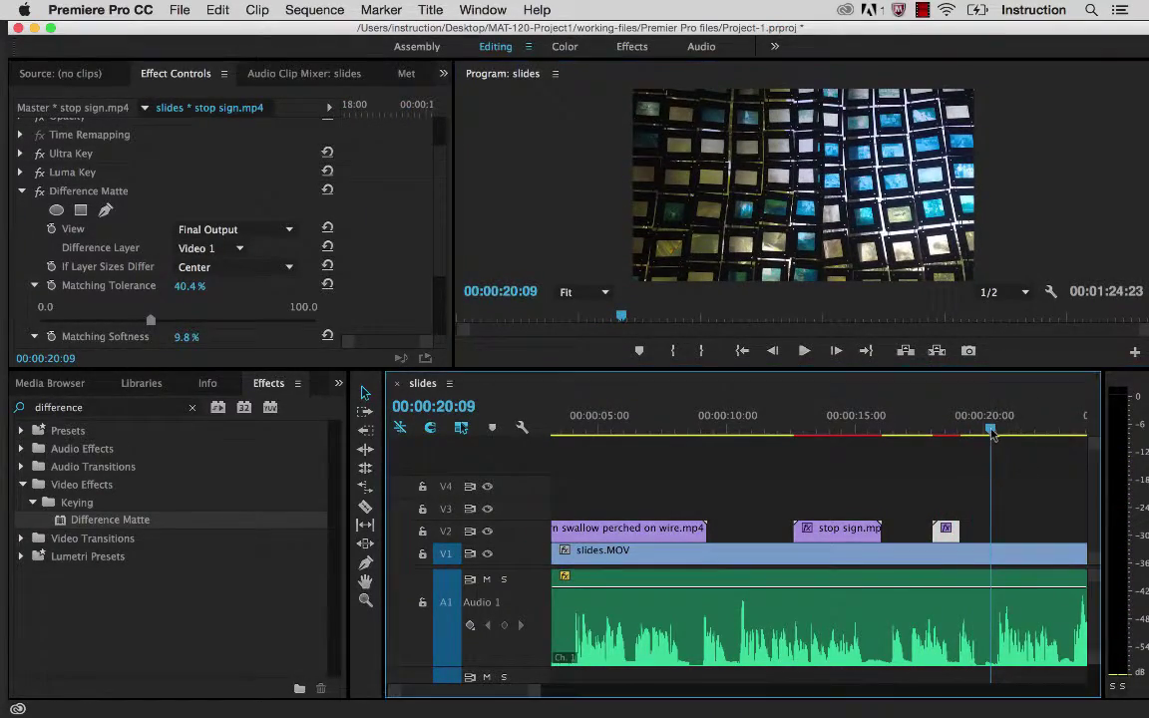
Extend the end of the second stop sign clip to 00:00:19:05.
drag(992, 432, 968, 436)
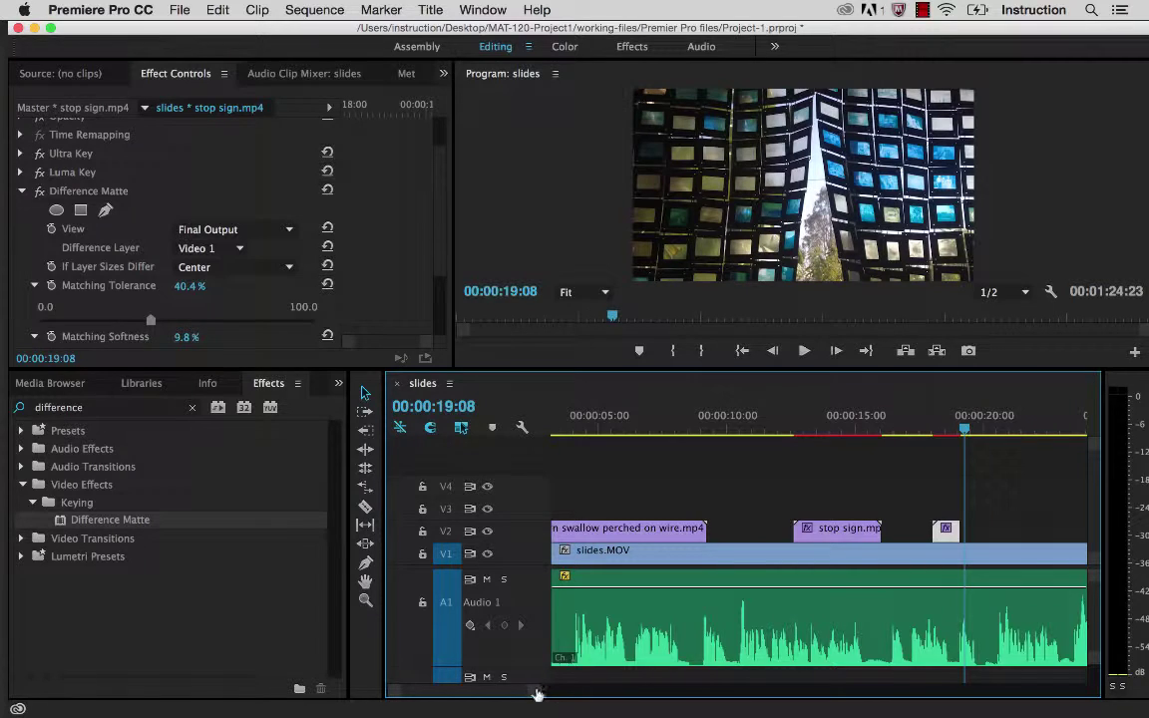
drag(537, 692, 488, 682)
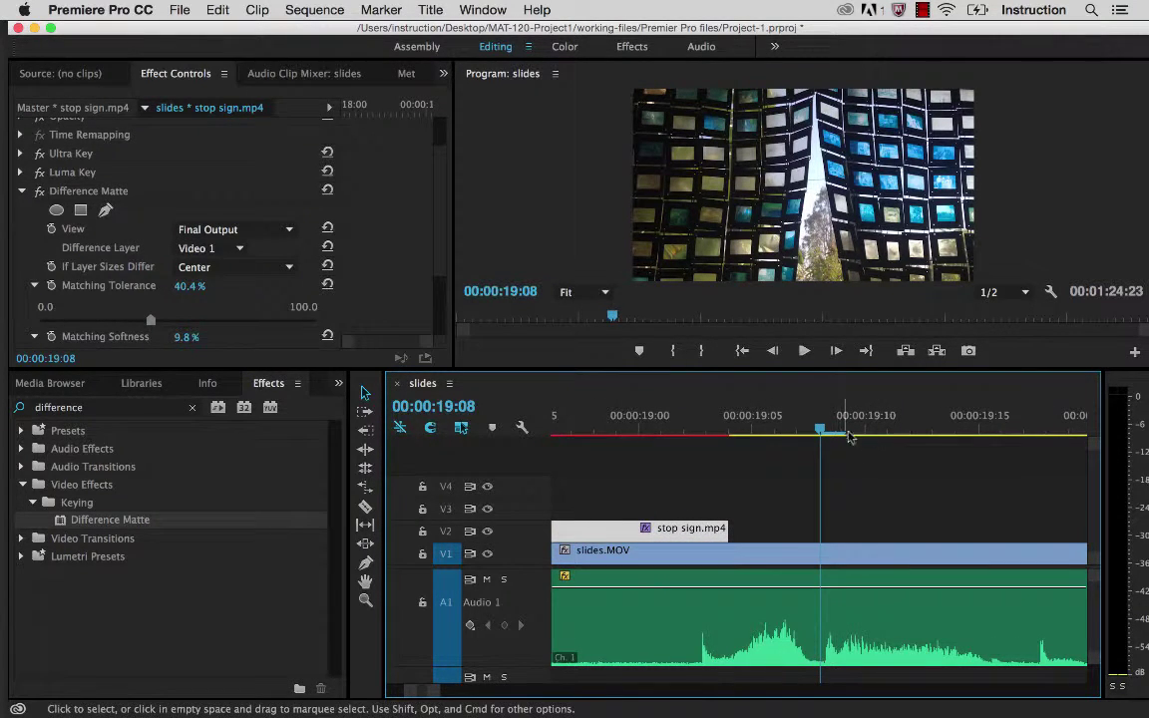
click(753, 436)
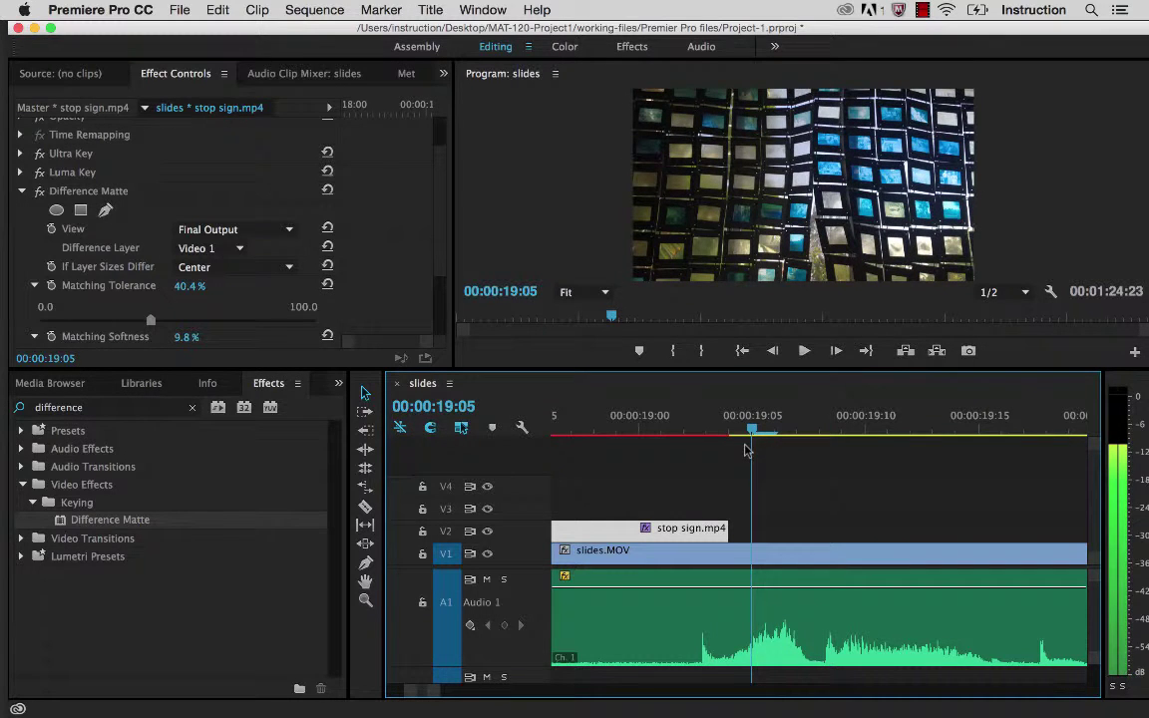
key(Left)
key(Right)
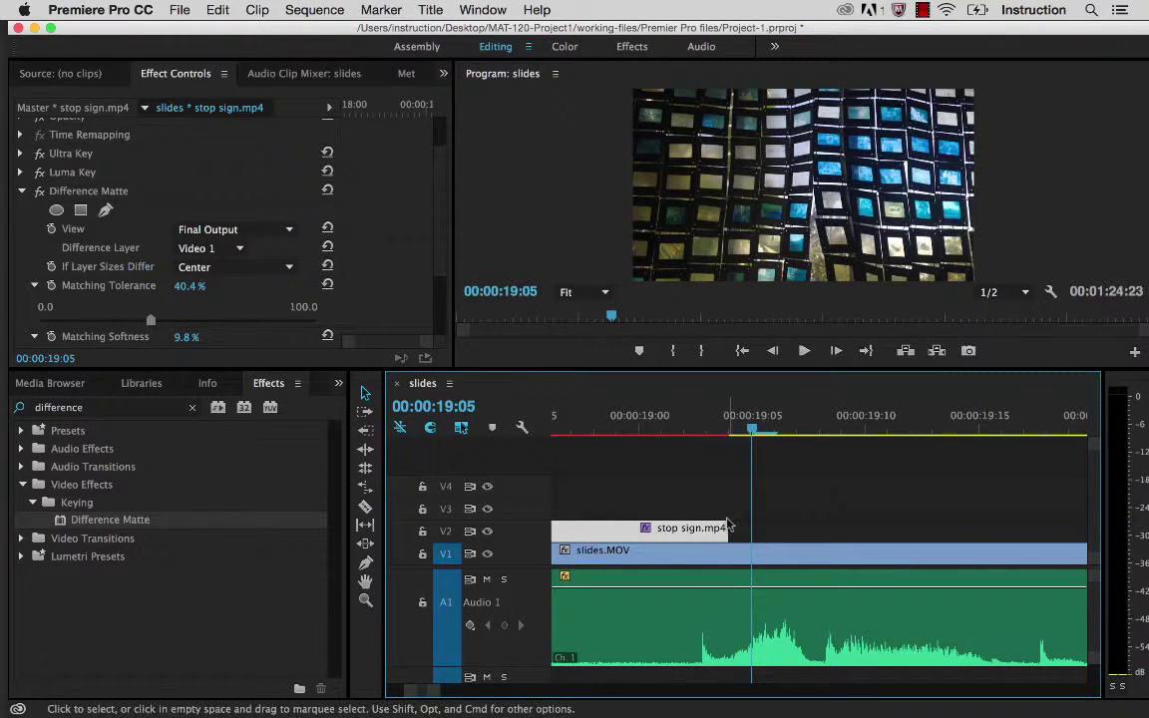
drag(728, 528, 746, 529)
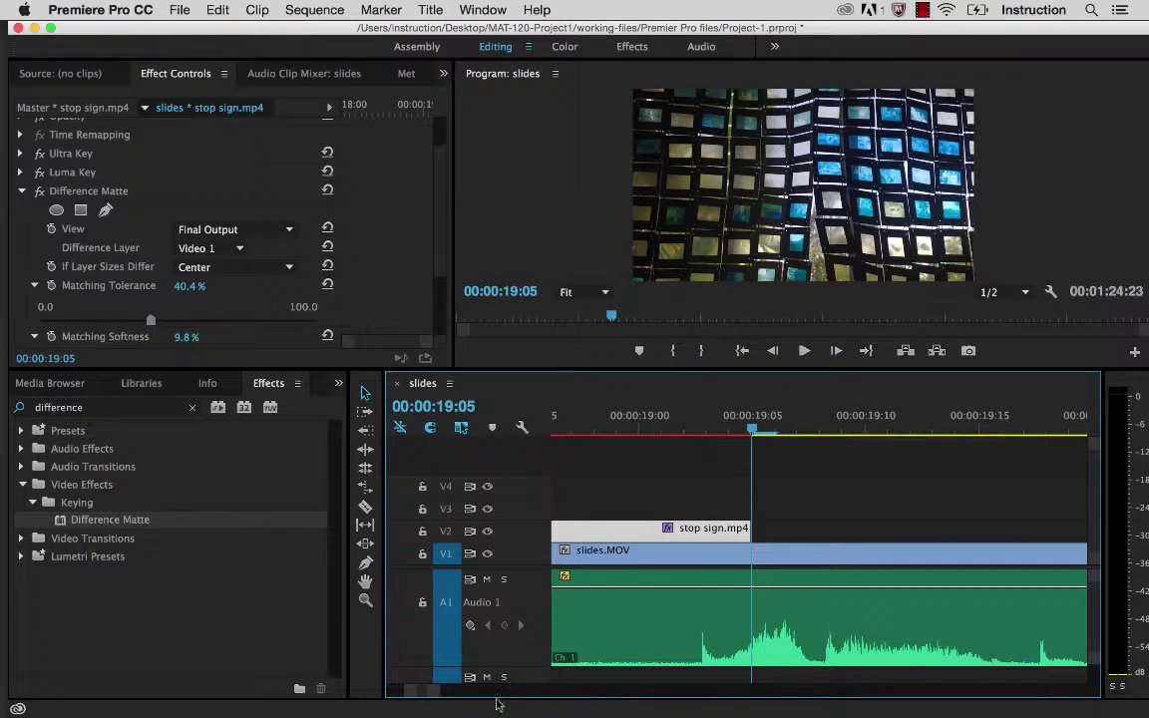
Play the sequence from before the second stop sign clip to past its end to check the extended ending.
drag(440, 690, 571, 691)
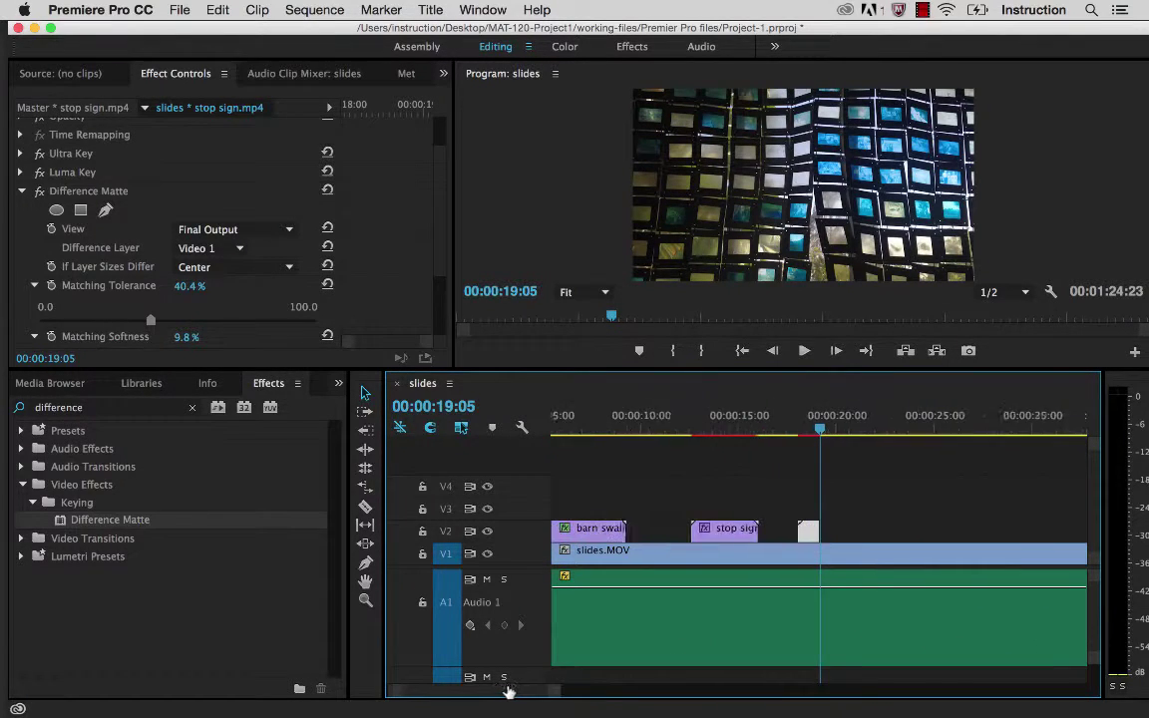
click(823, 429)
drag(824, 429, 749, 428)
click(804, 351)
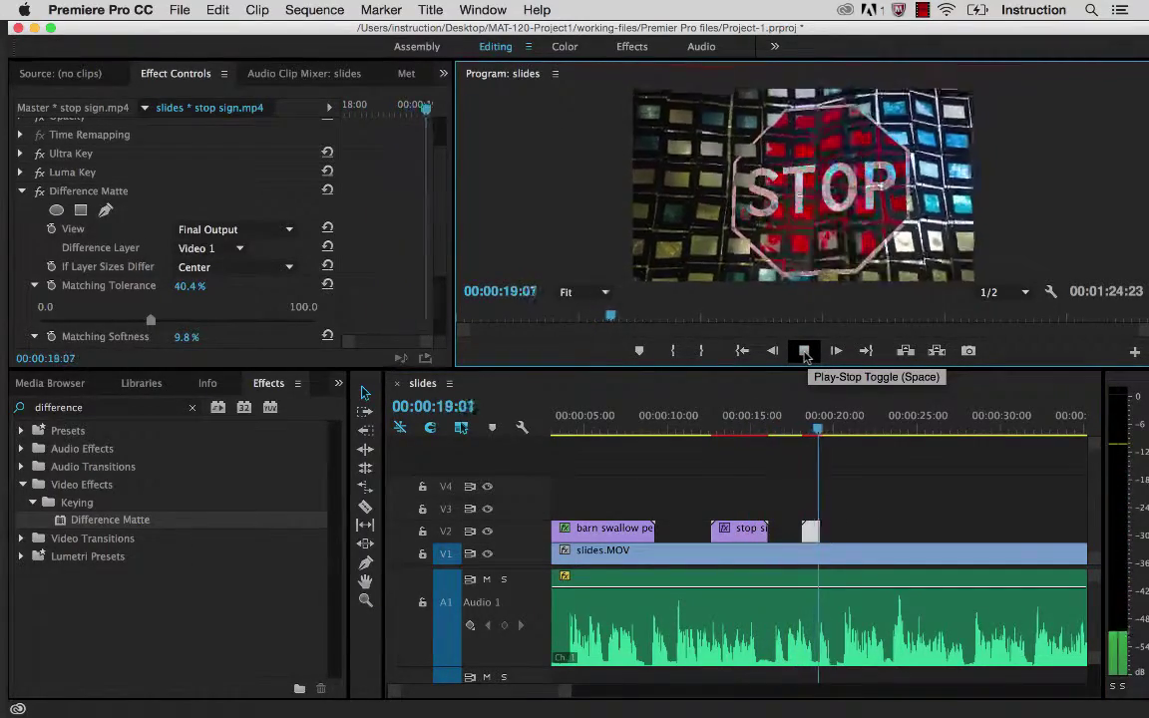
click(803, 351)
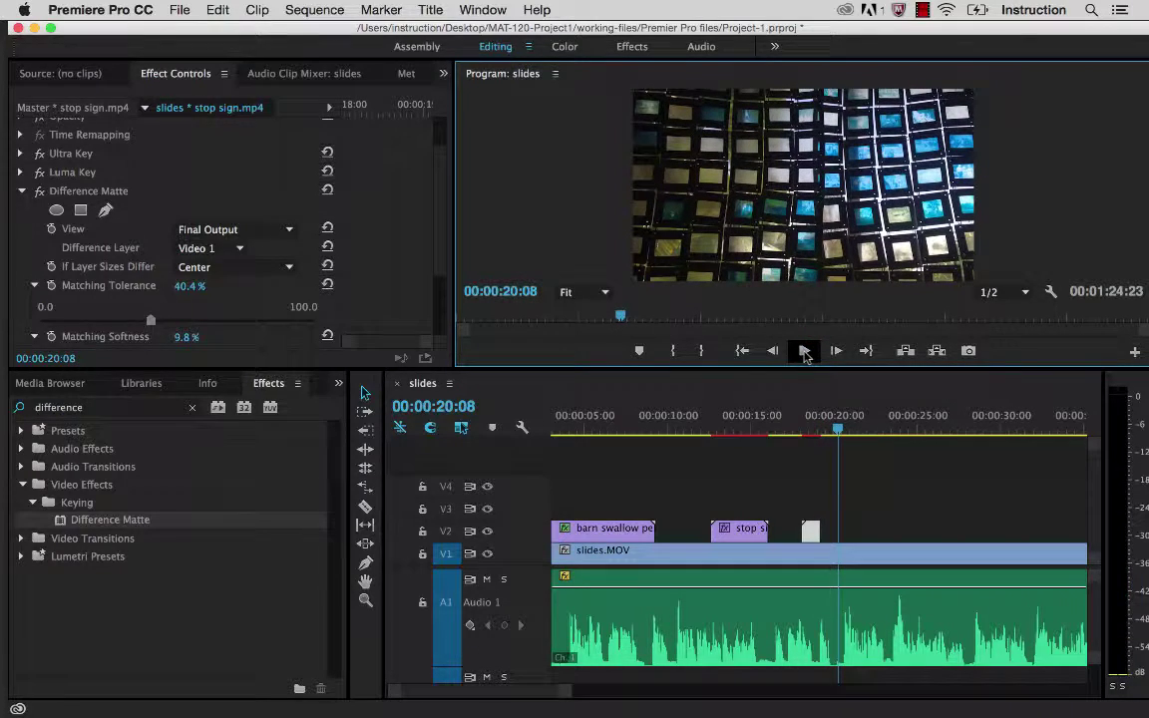
Reselect the second stop sign clip and place the playhead within it at 00:00:18:23.
drag(840, 439, 811, 434)
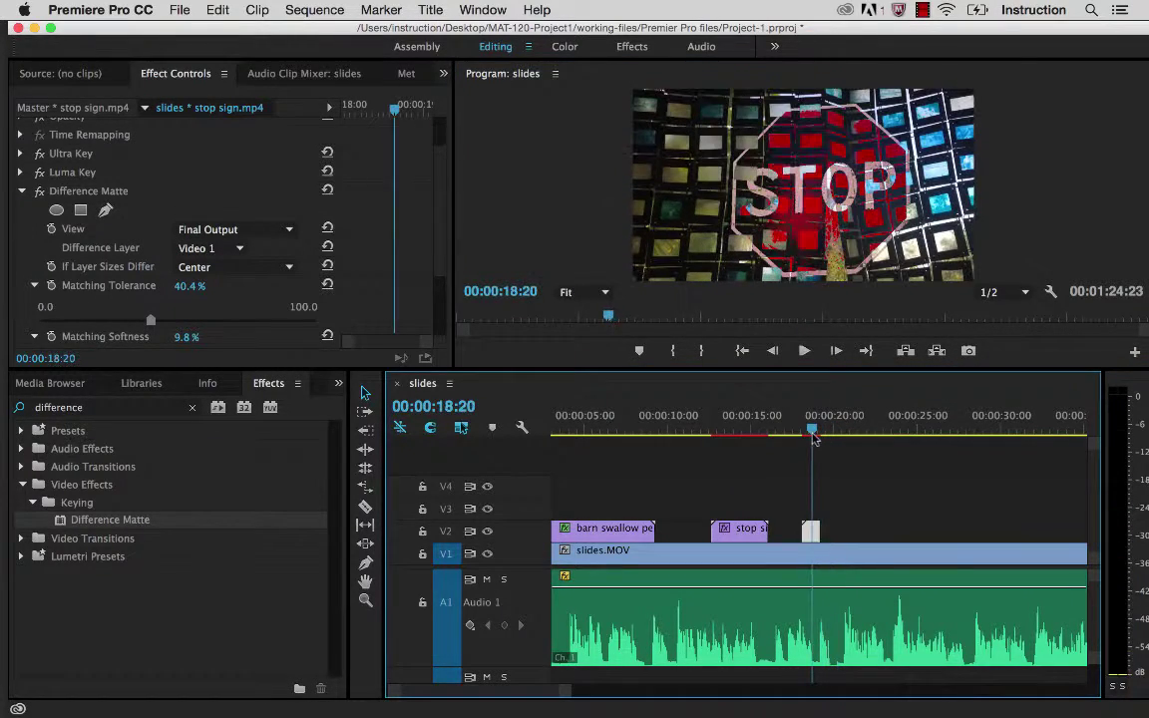
click(808, 534)
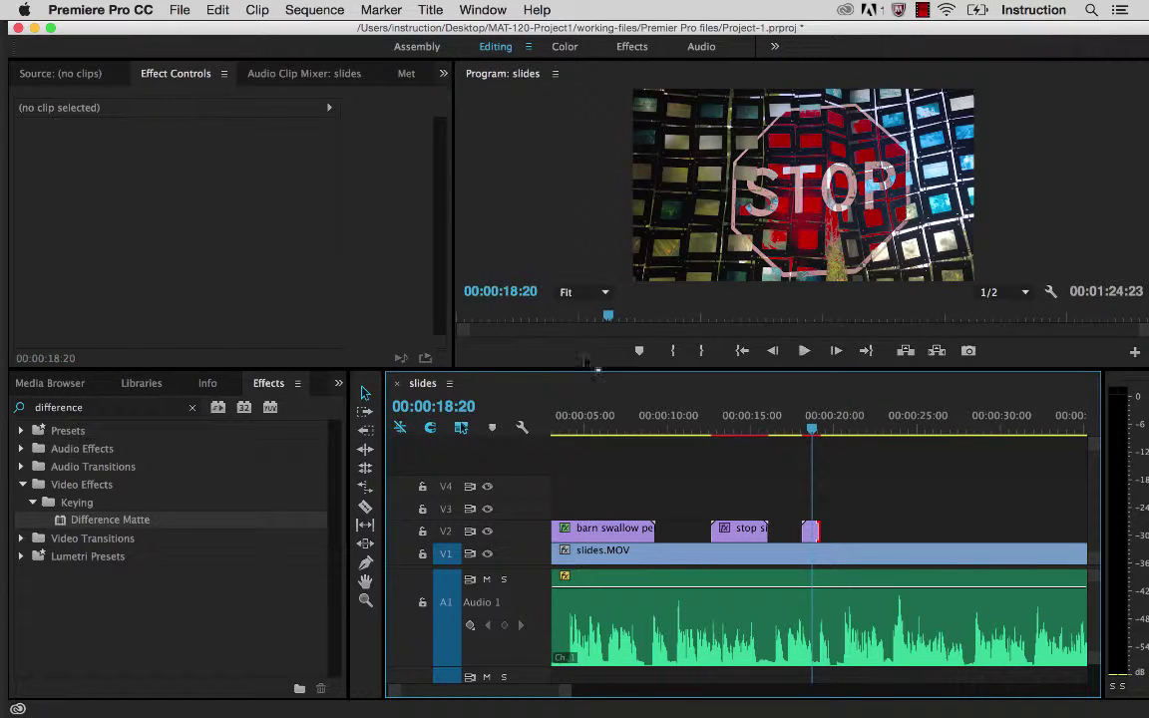
key(Left)
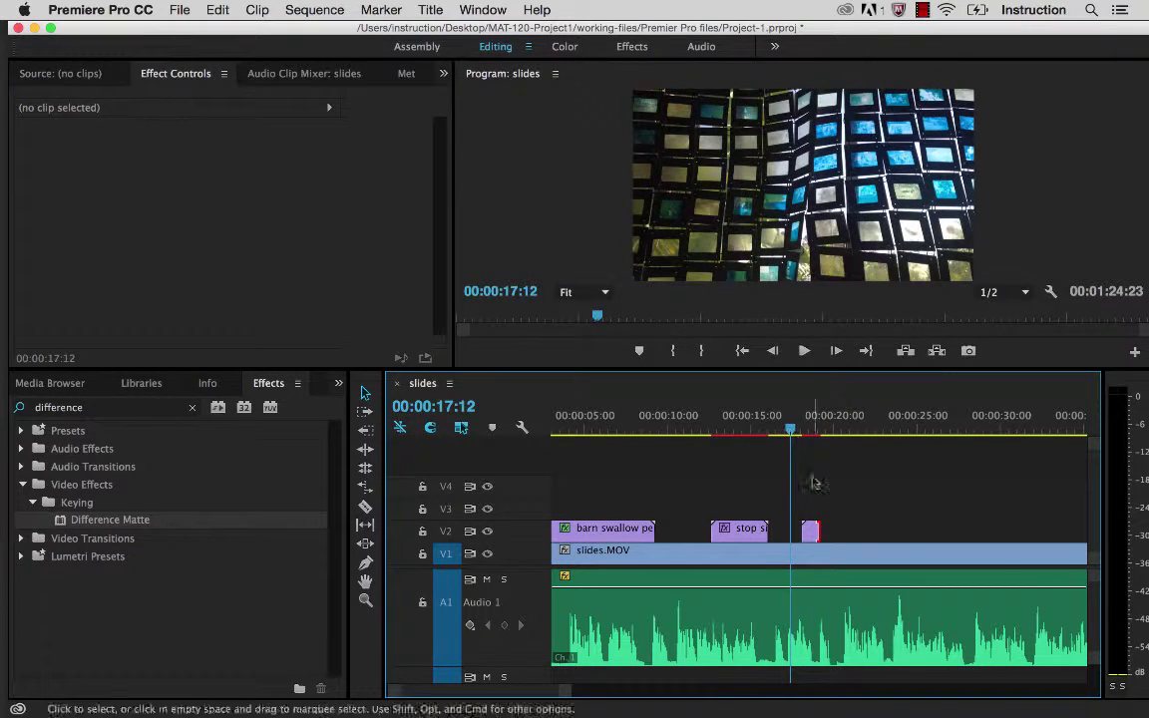
click(809, 530)
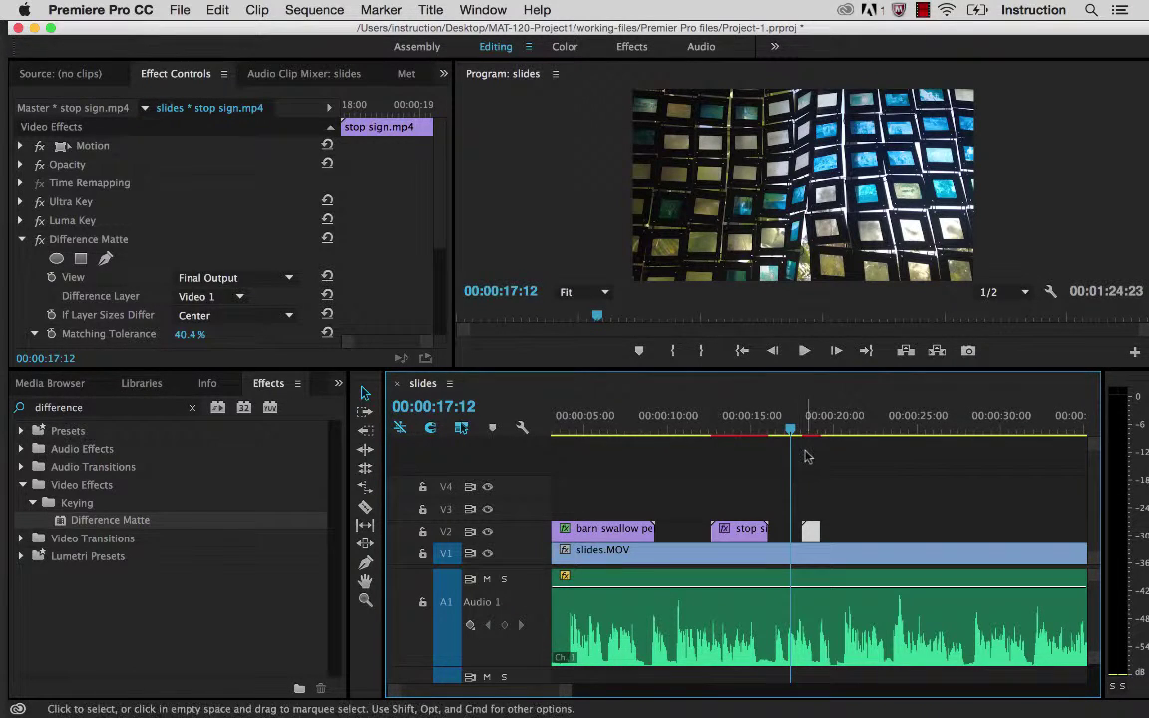
drag(795, 430, 812, 431)
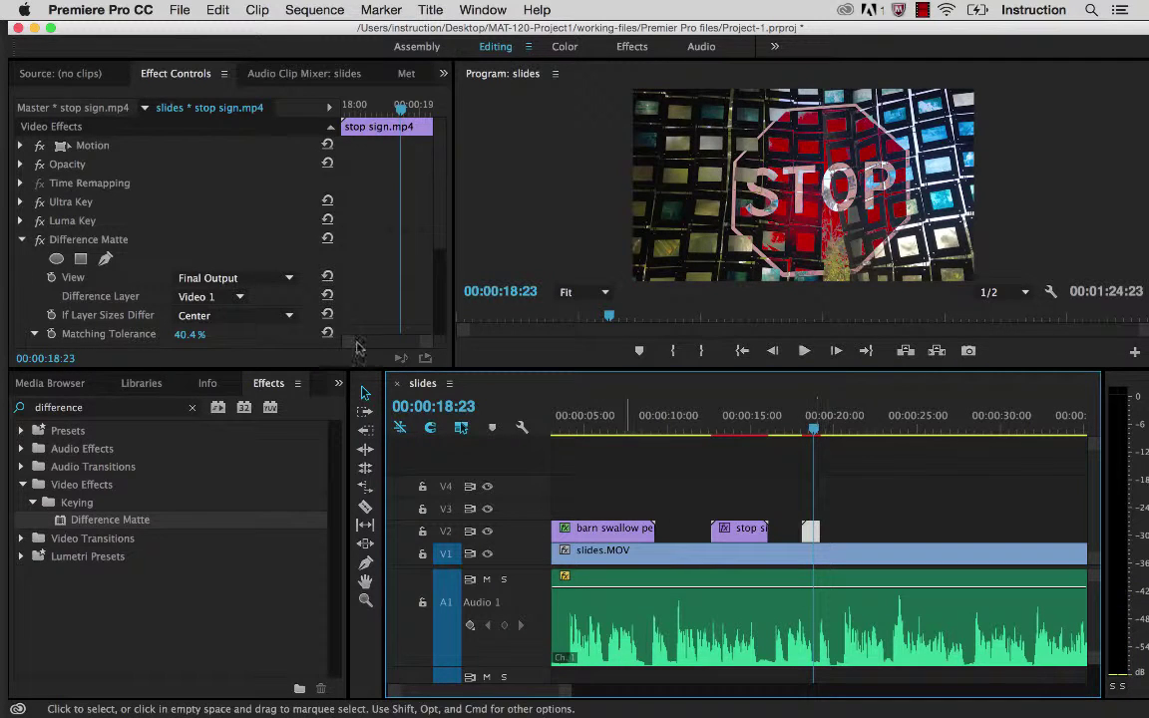
Collapse the clip's Difference Matte settings, expand Luma Key, and enlarge the effect controls and their keyframe area.
click(22, 240)
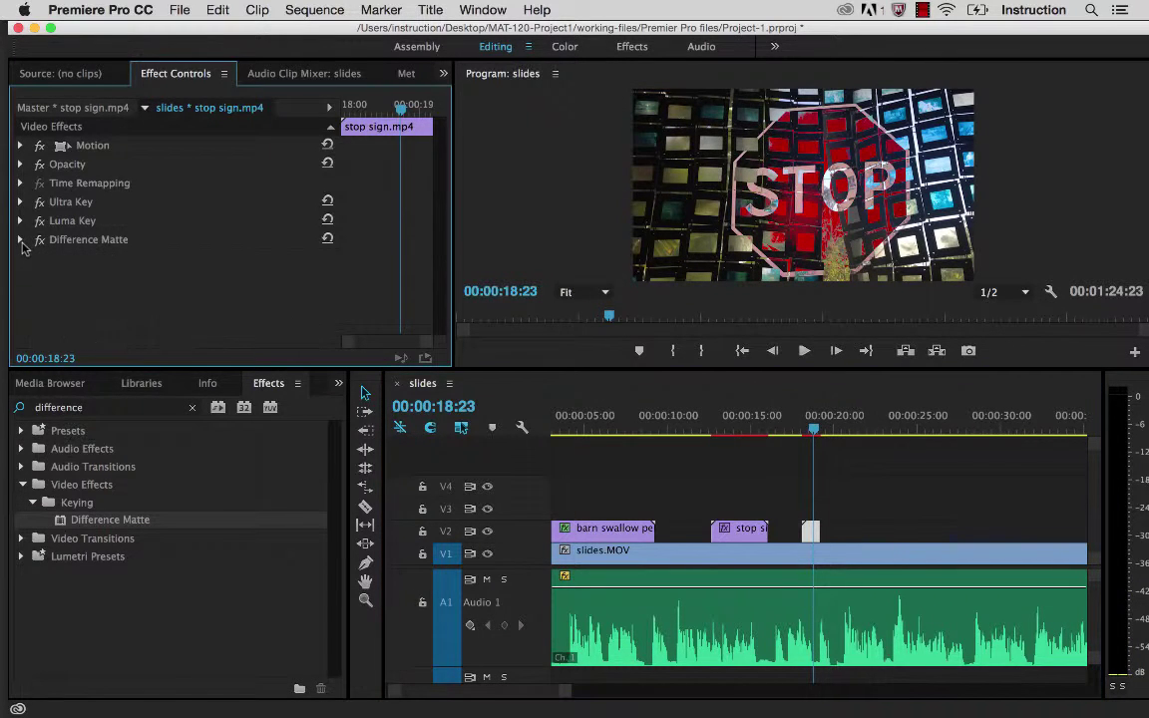
drag(52, 237, 58, 227)
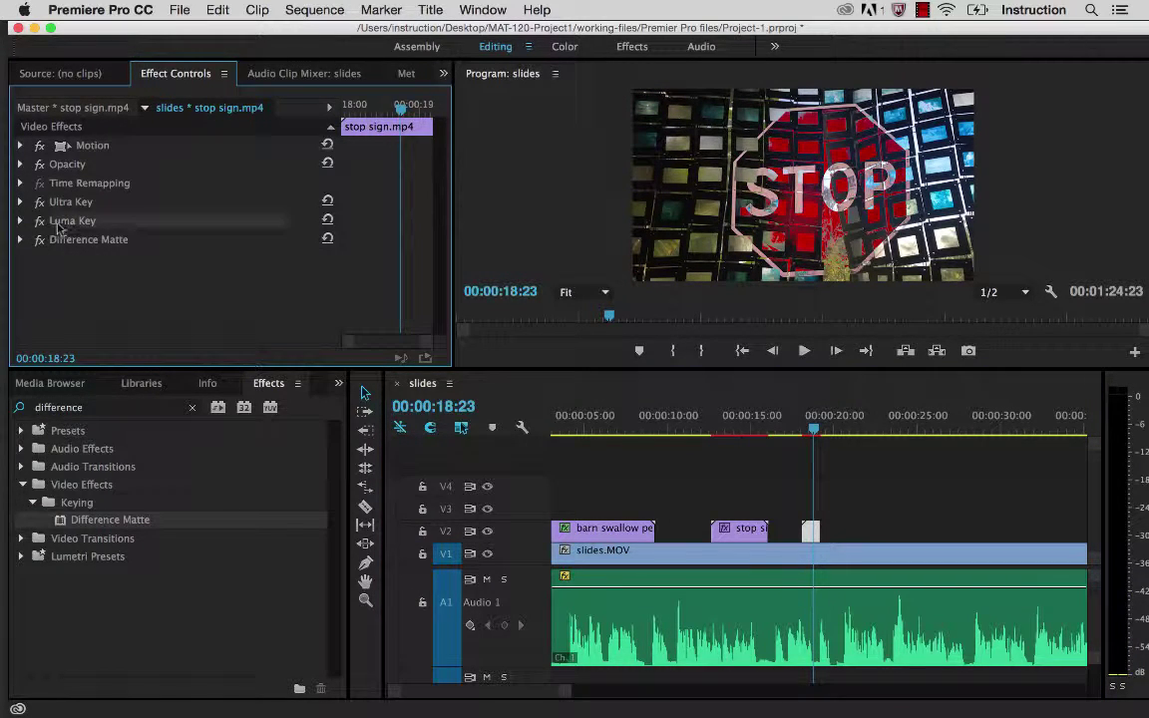
click(20, 221)
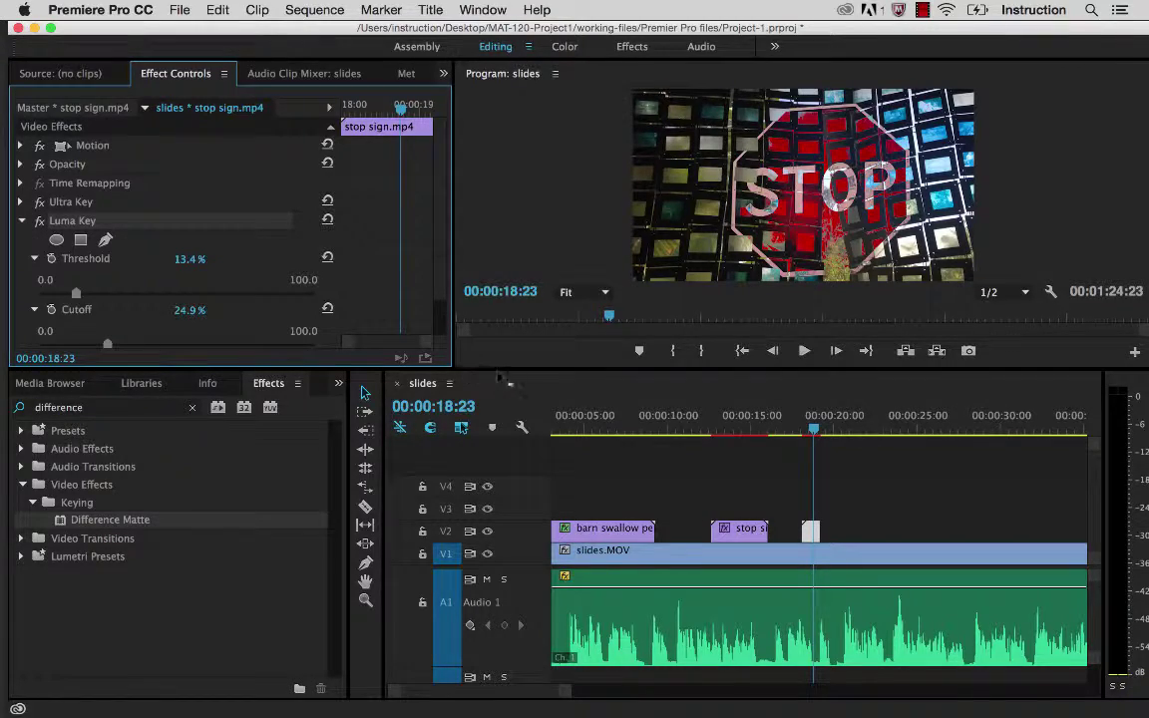
drag(497, 367, 508, 495)
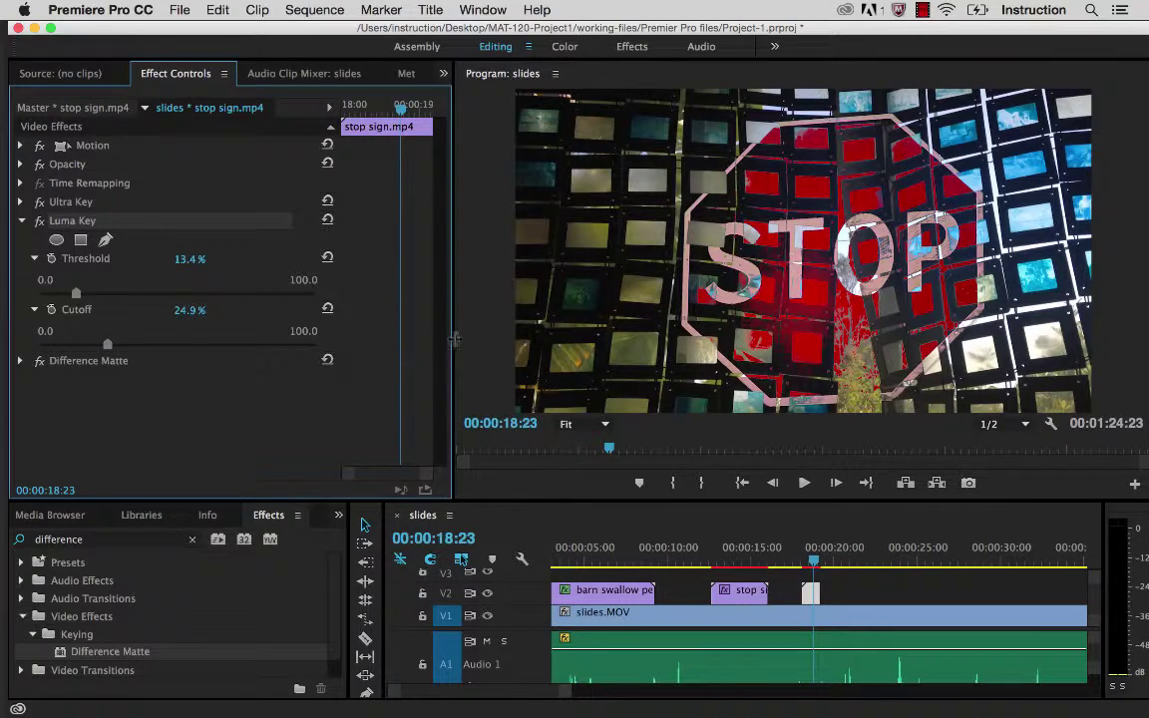
drag(453, 339, 638, 340)
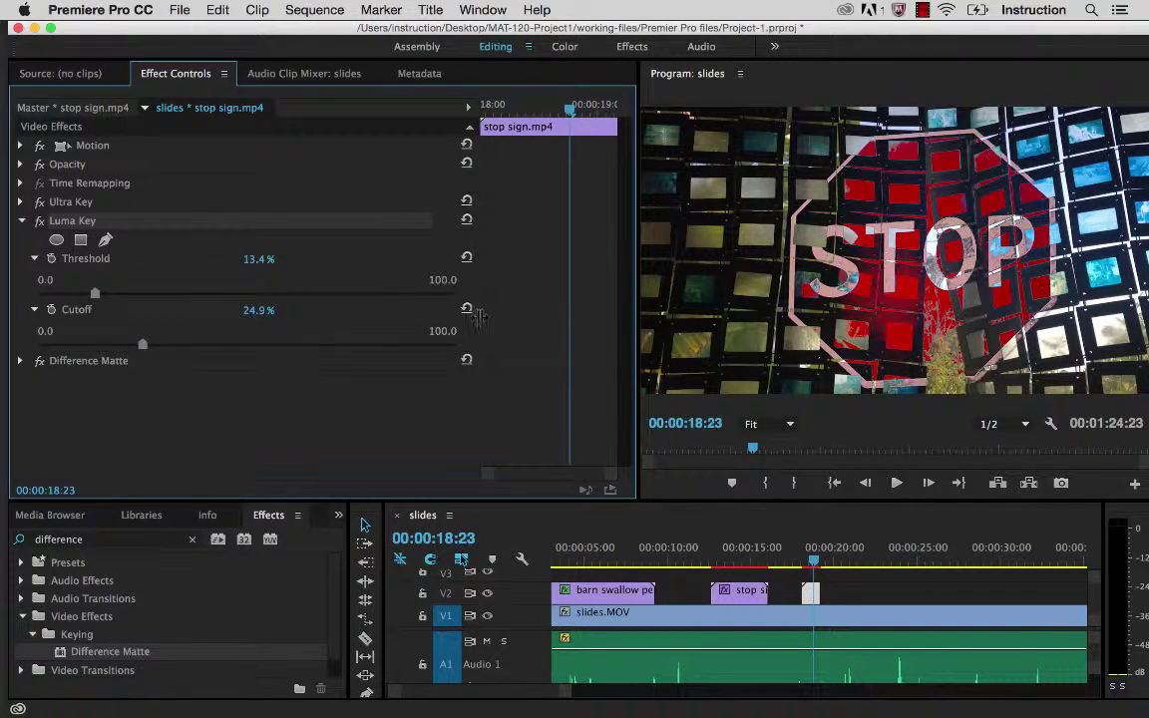
drag(475, 292, 210, 304)
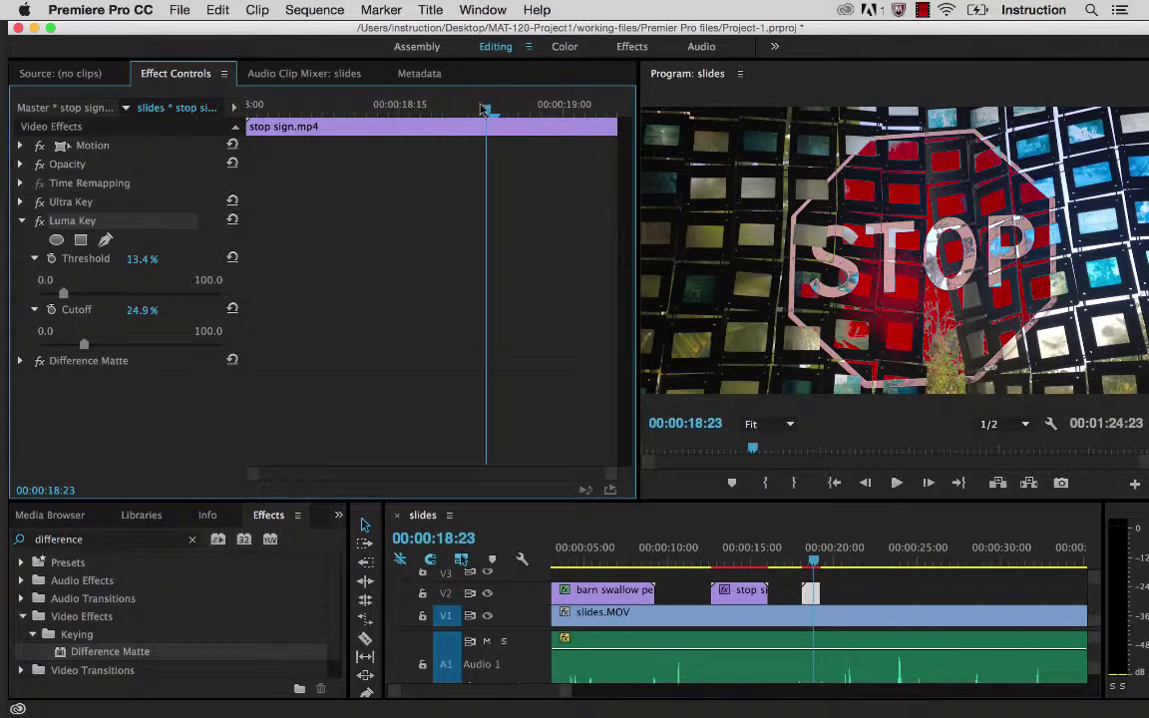
Start keyframing the Hue in Ultra Key's Color Correction at 00:00:18:01 with a value of 0.0.
drag(488, 111, 239, 109)
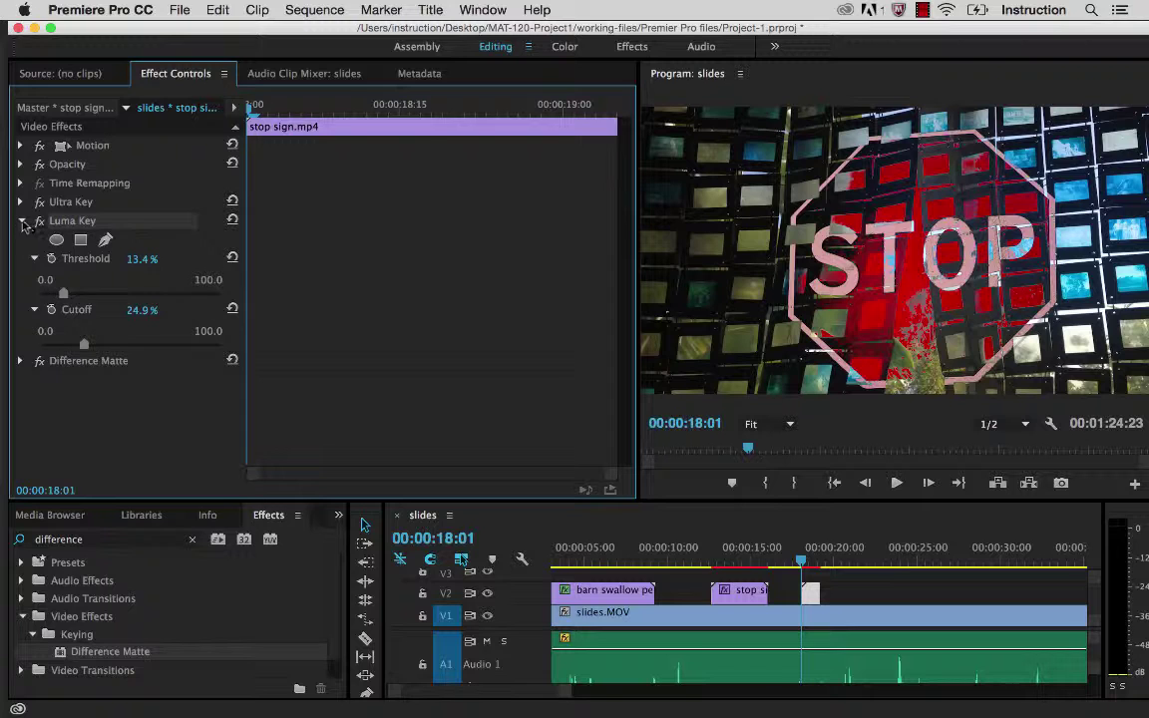
click(22, 221)
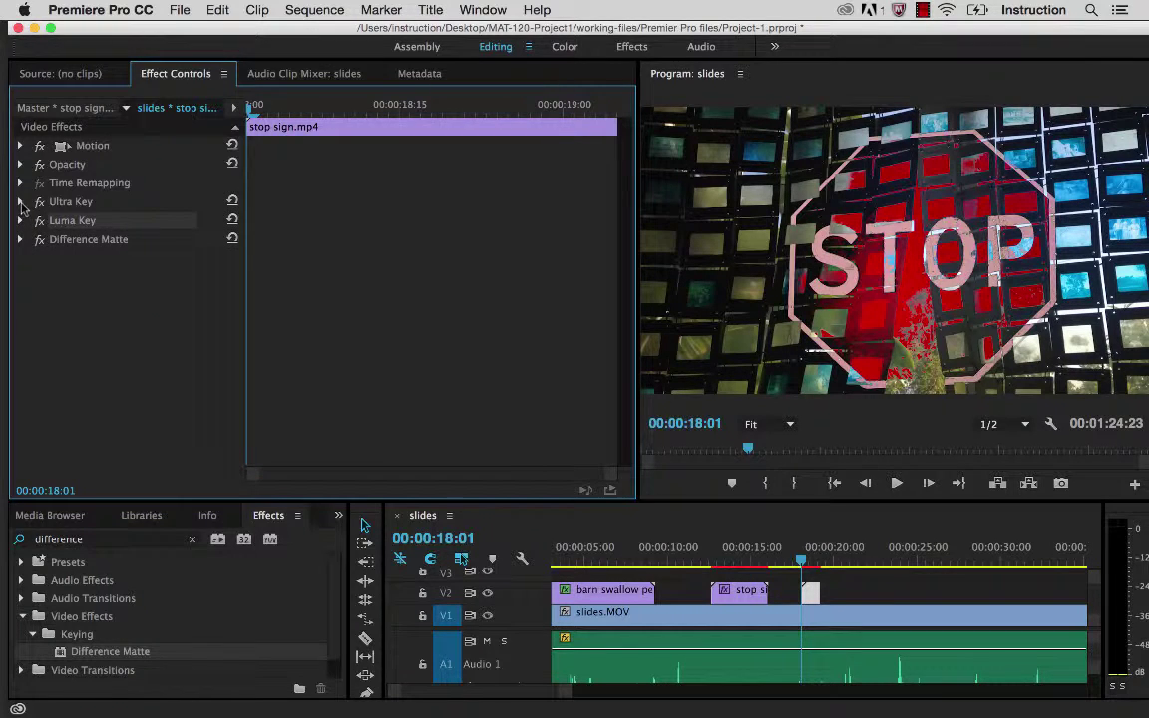
click(21, 203)
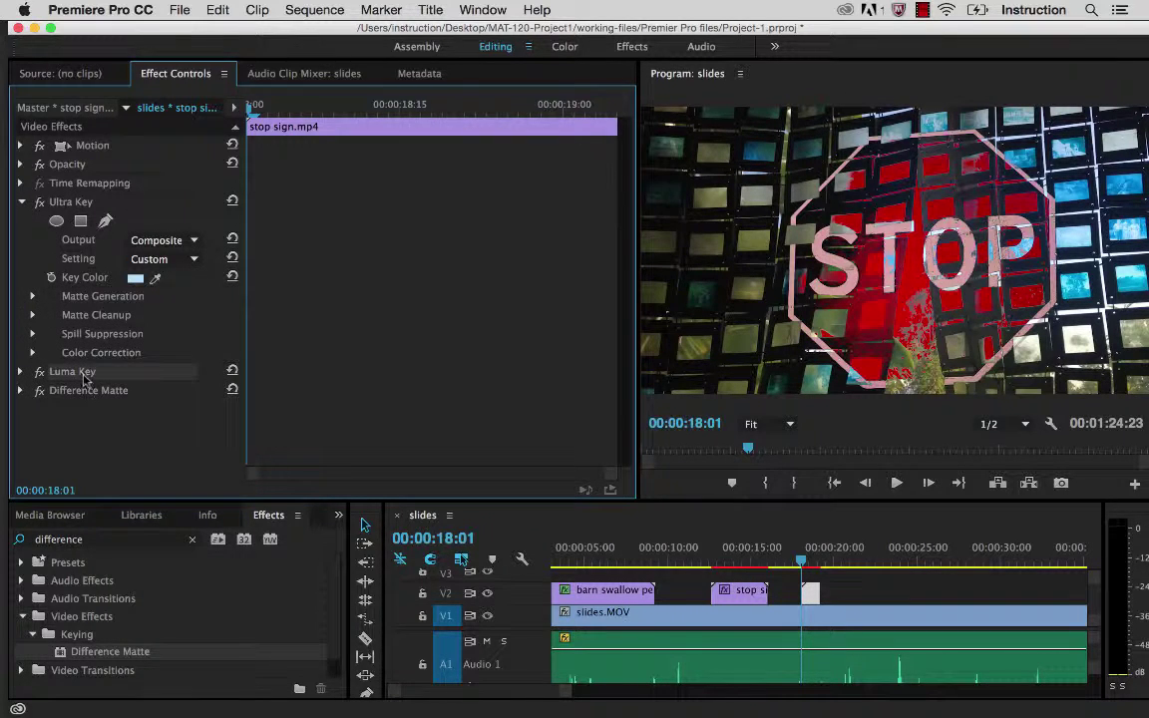
click(33, 352)
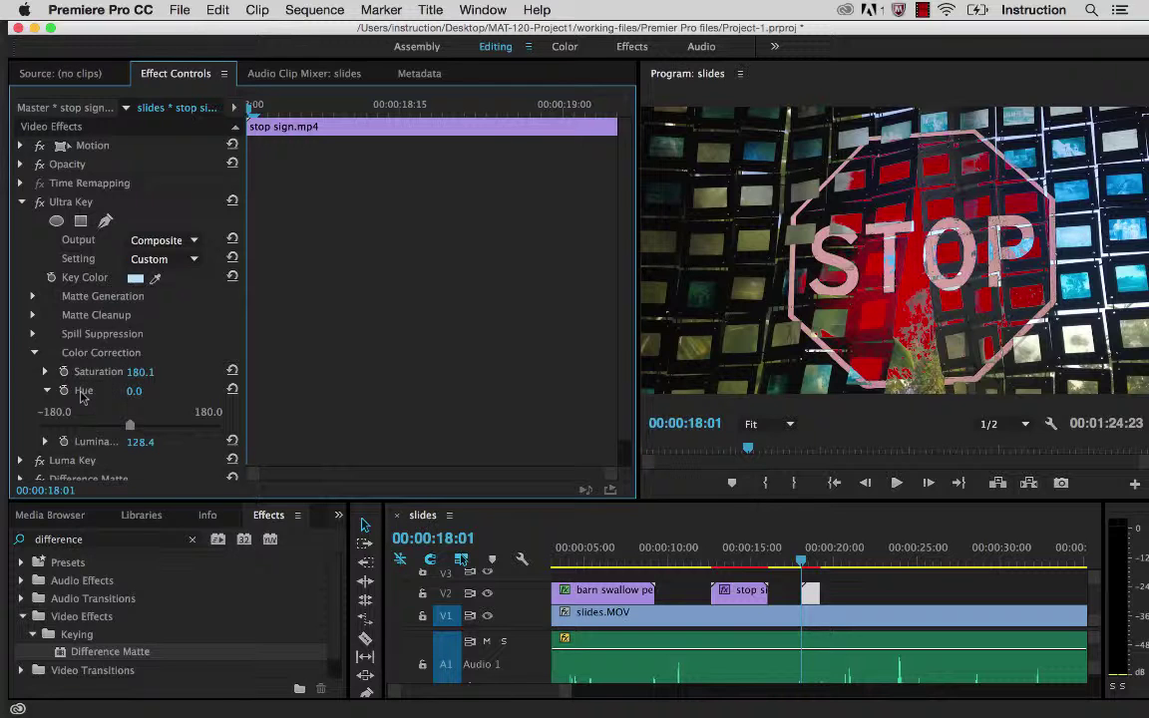
scroll(84, 397, down, 1)
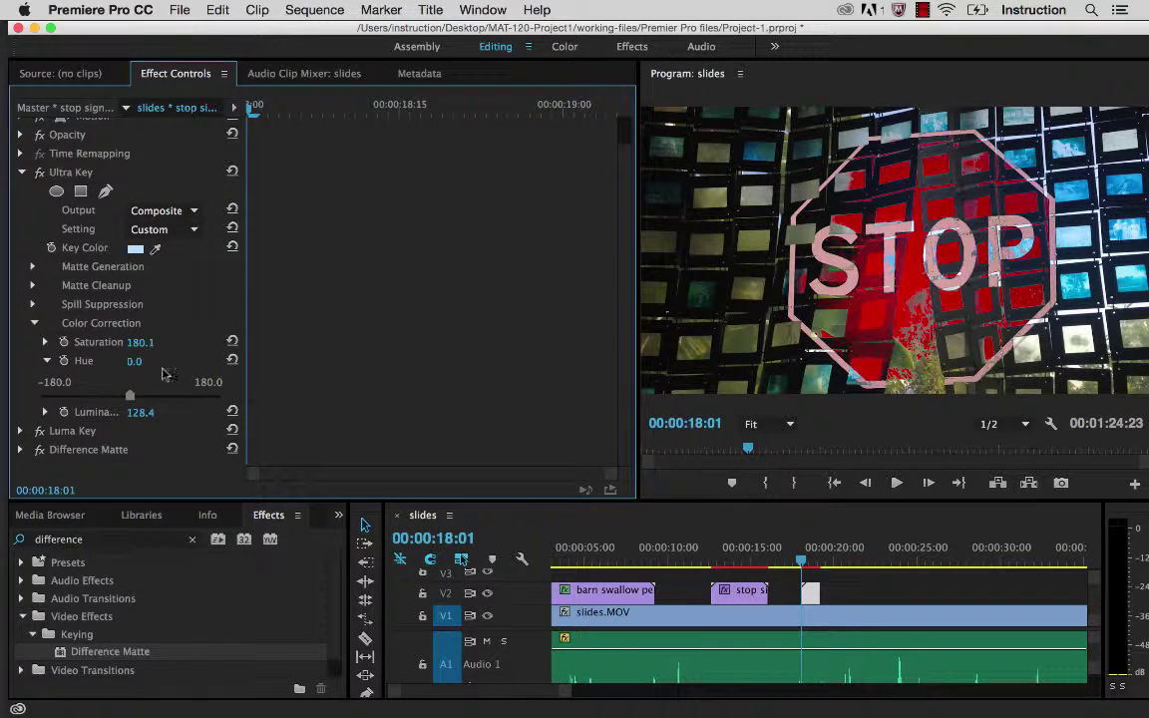
click(64, 361)
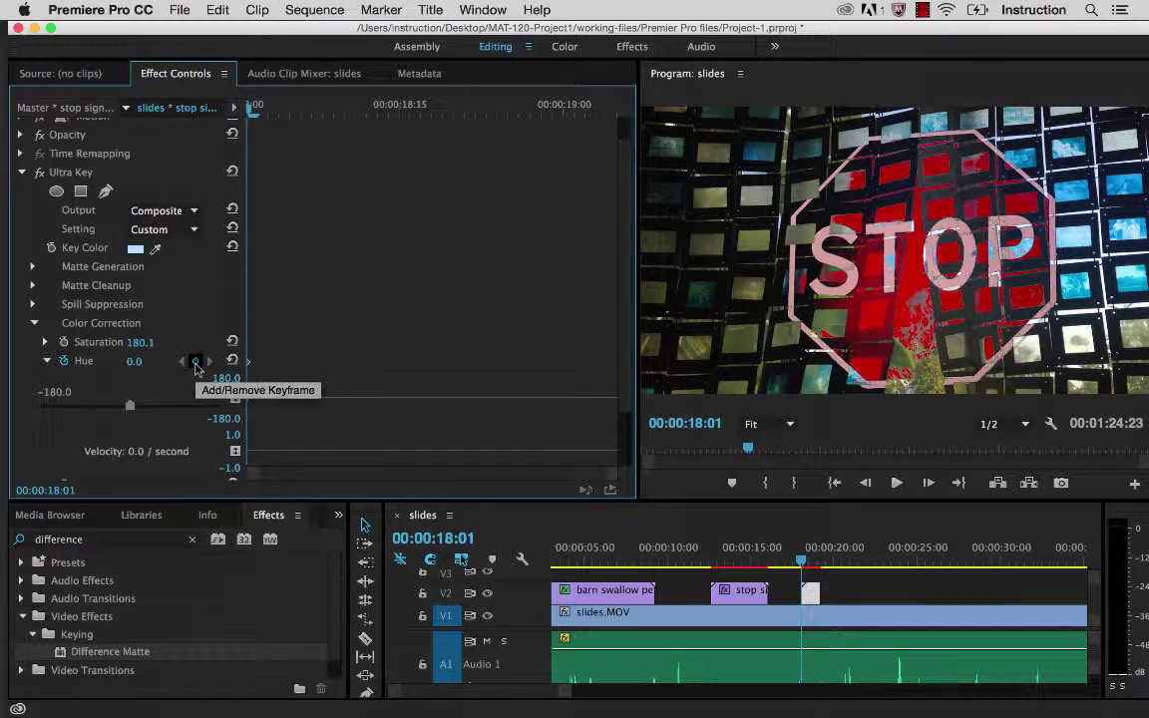
click(195, 362)
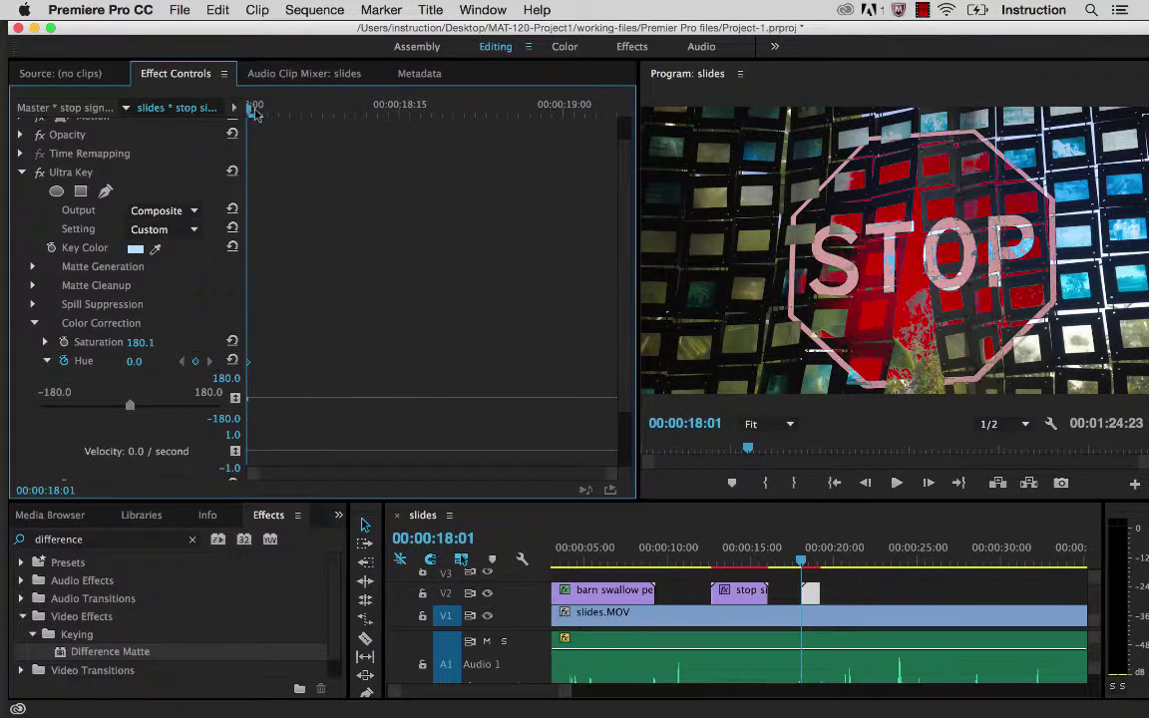
Add a Hue keyframe at 00:00:18:19 and set its value to 169.3.
drag(255, 112, 446, 111)
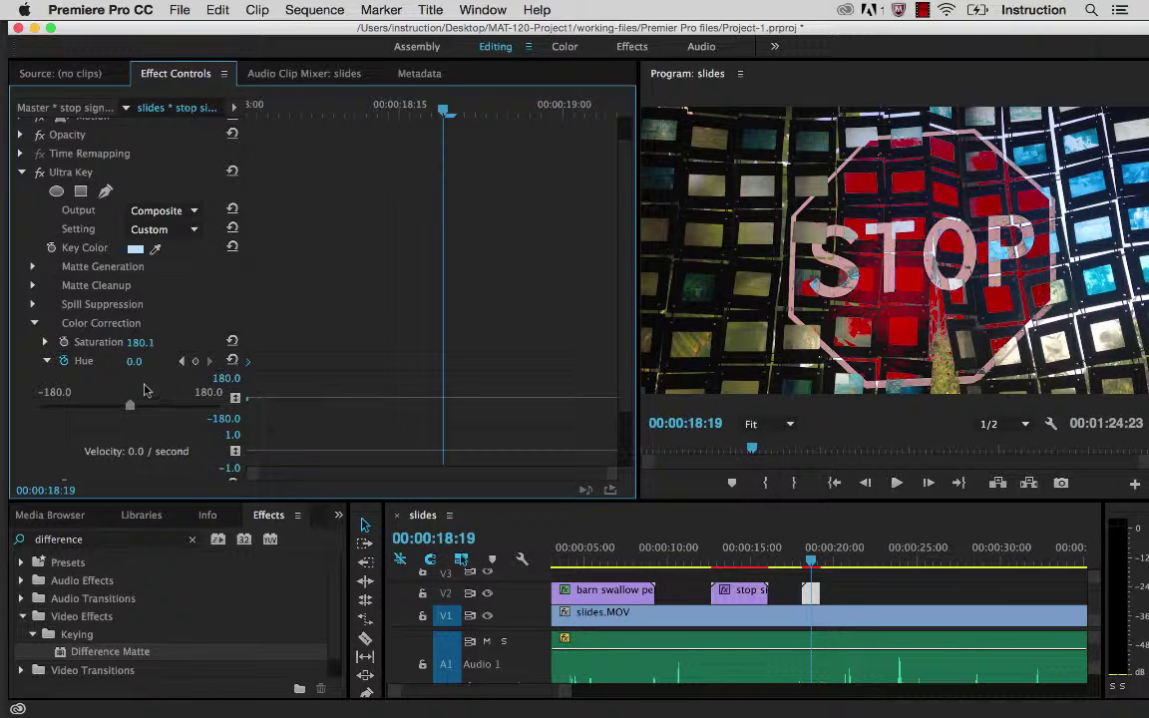
click(194, 361)
drag(132, 409, 213, 406)
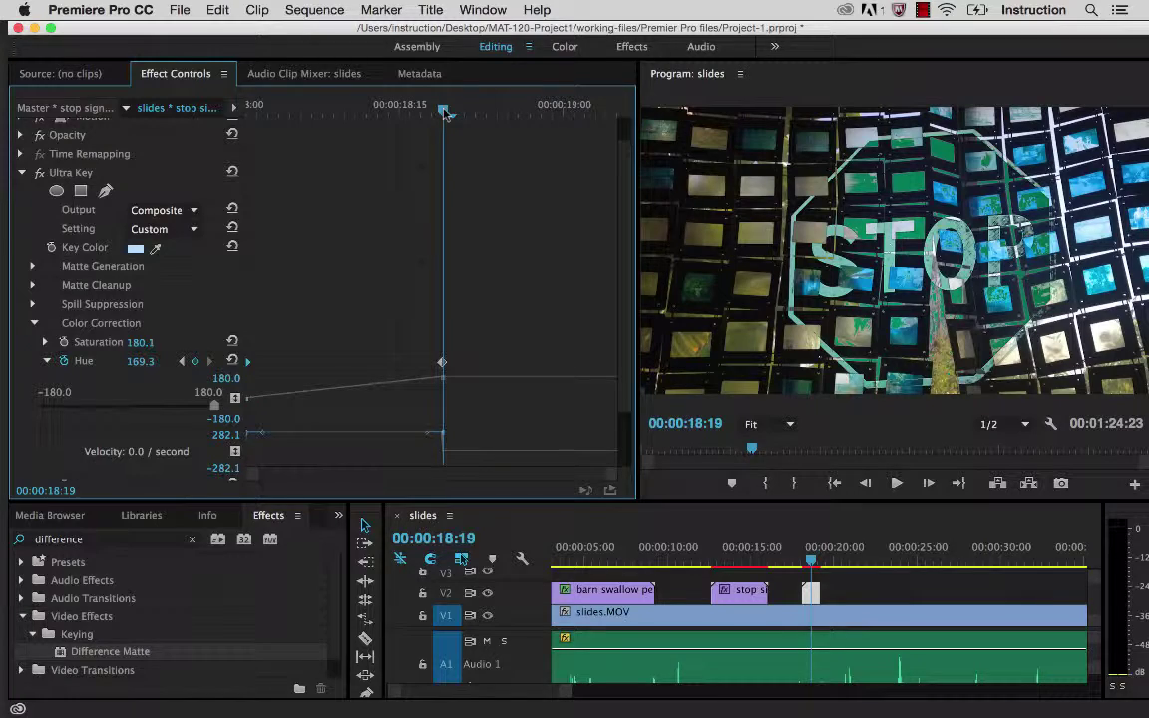
Add a Hue keyframe at the clip's last frame, 00:00:19:04, and set its value to -26.0.
drag(444, 111, 618, 118)
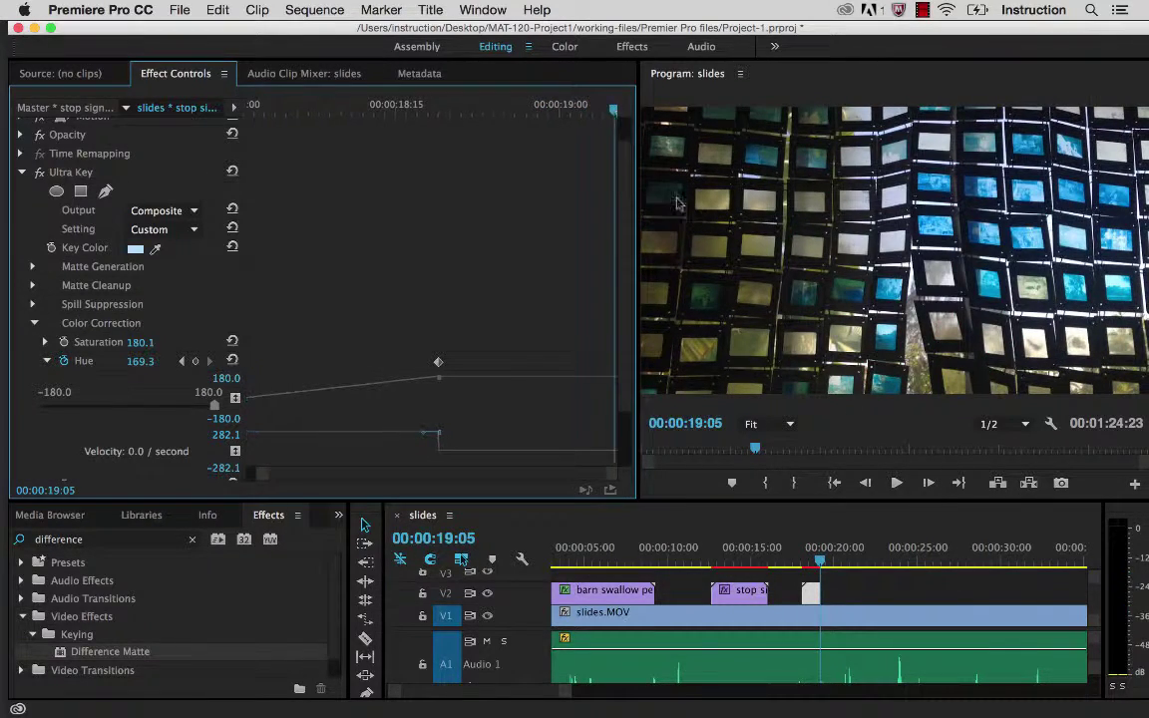
click(866, 482)
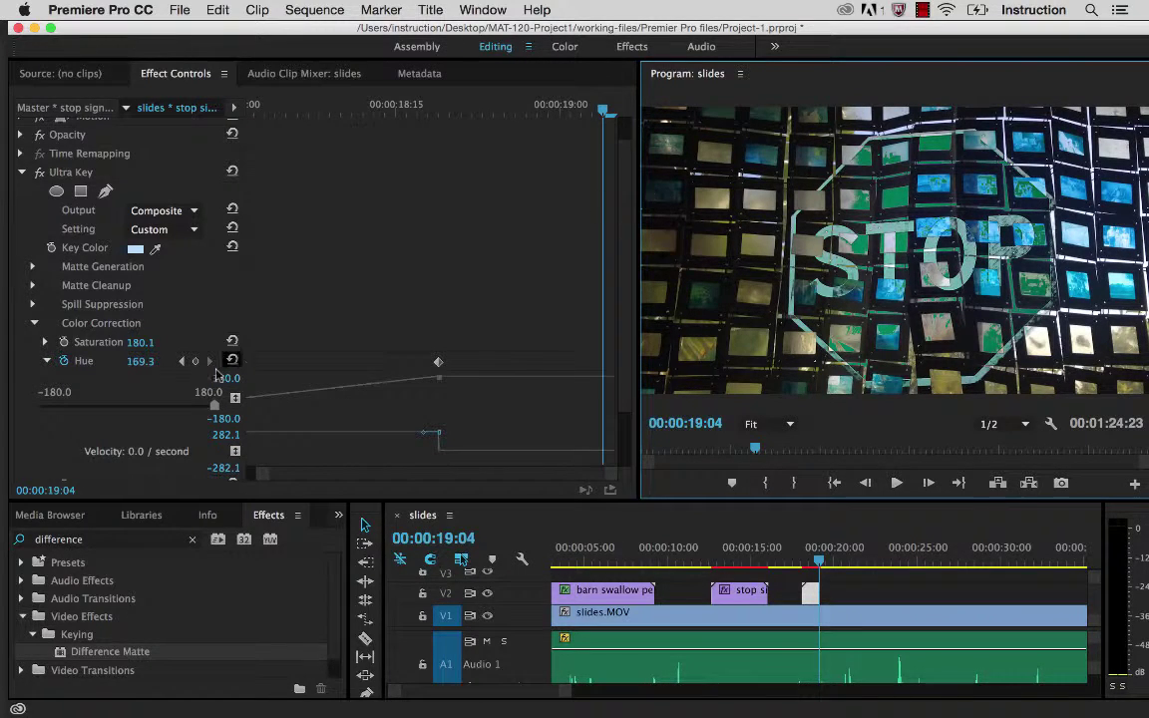
click(195, 361)
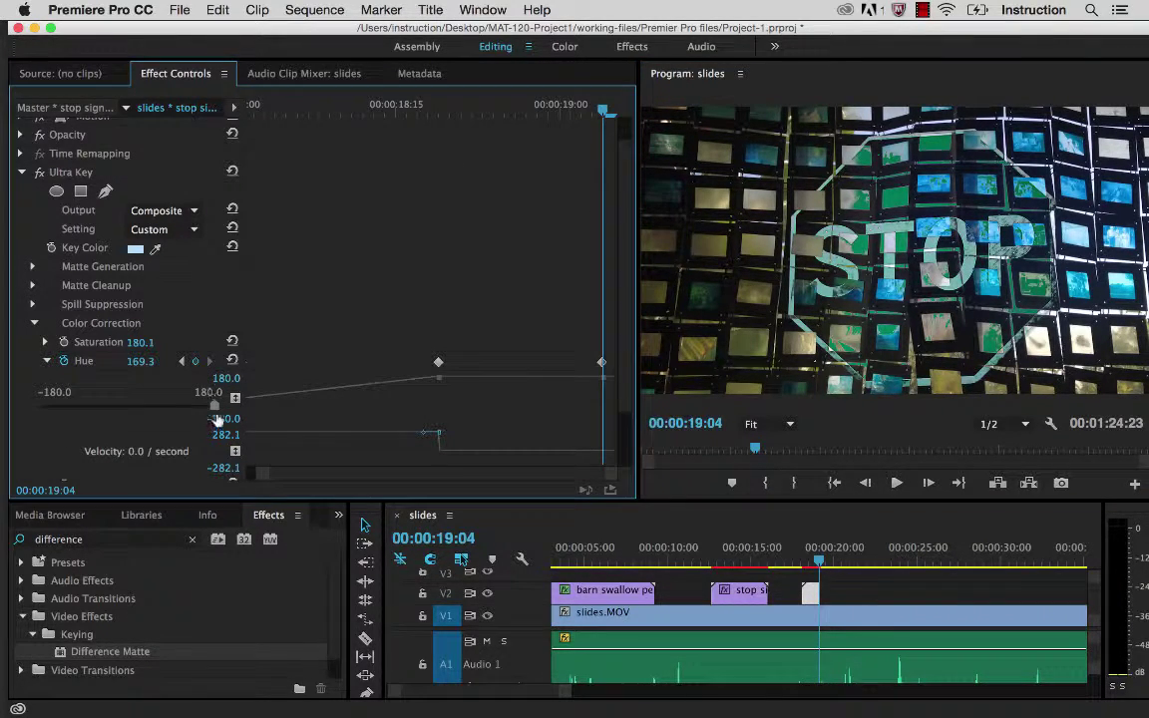
drag(215, 407, 115, 408)
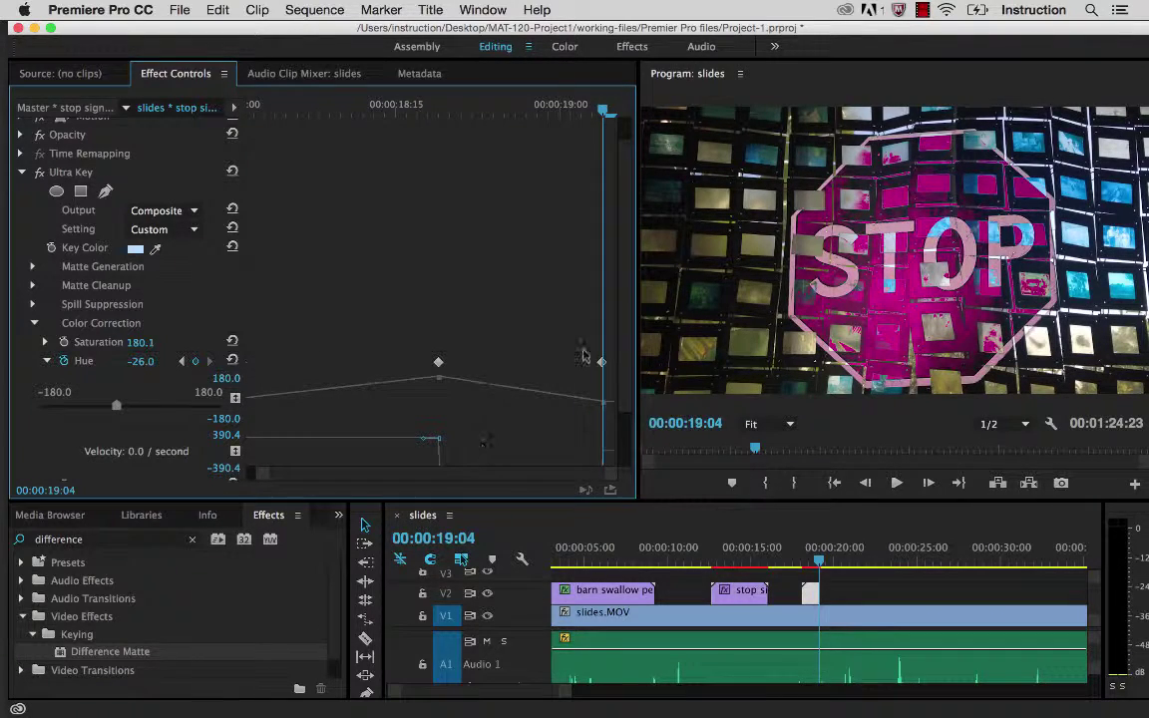
Play the second stop sign clip to check its hue animation, and return the playhead to 00:00:16:21.
click(794, 561)
click(895, 482)
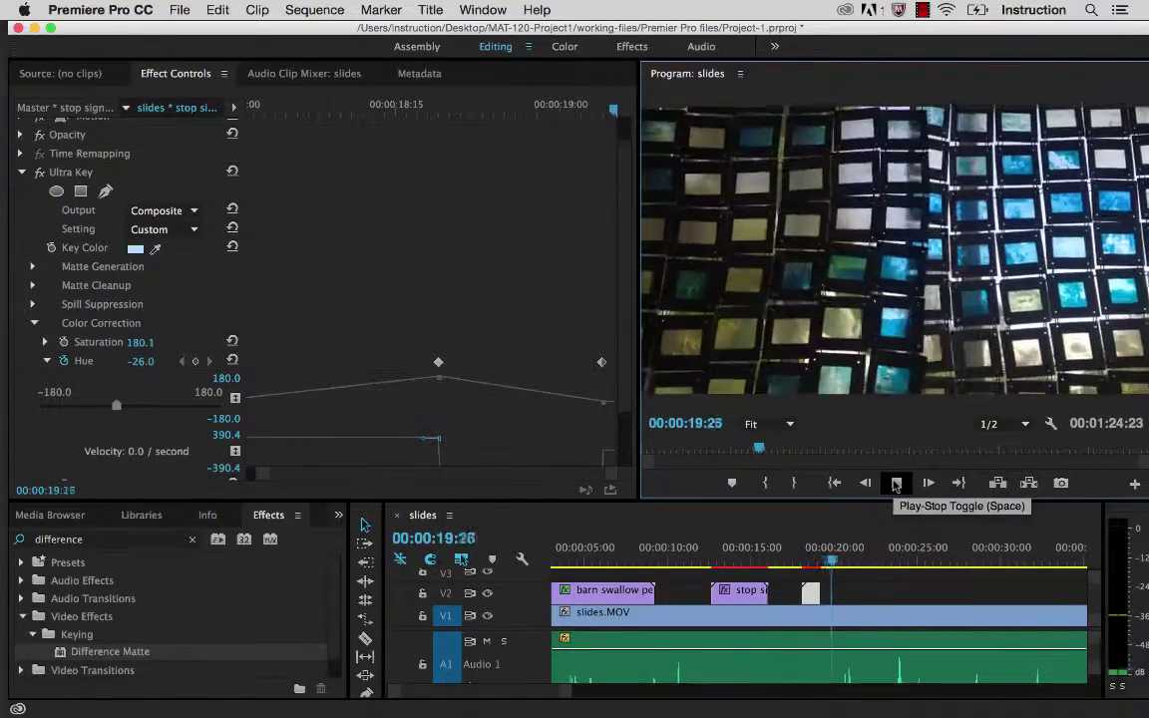
click(895, 483)
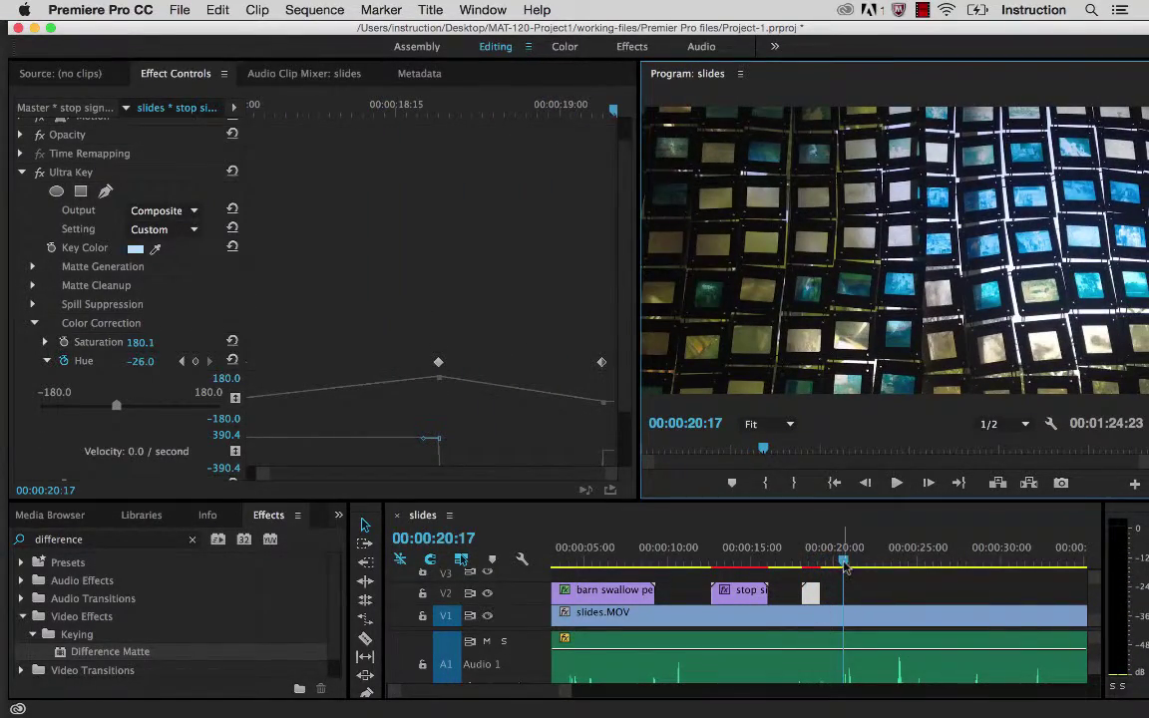
click(815, 561)
drag(816, 561, 781, 566)
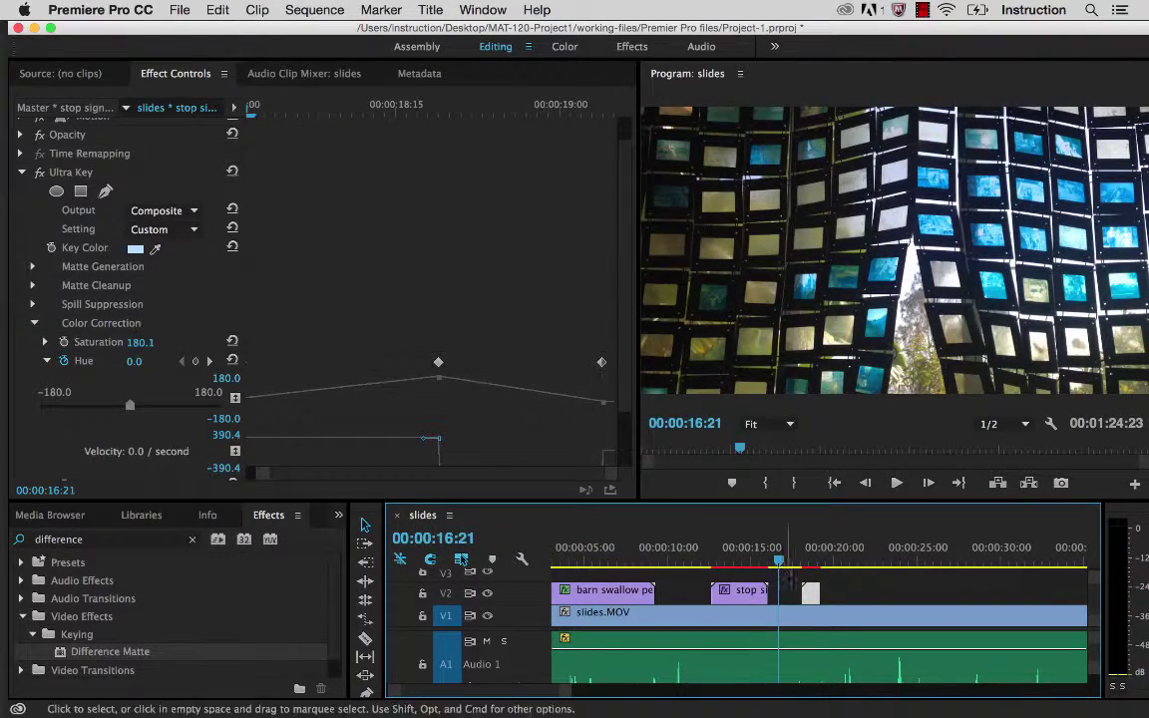
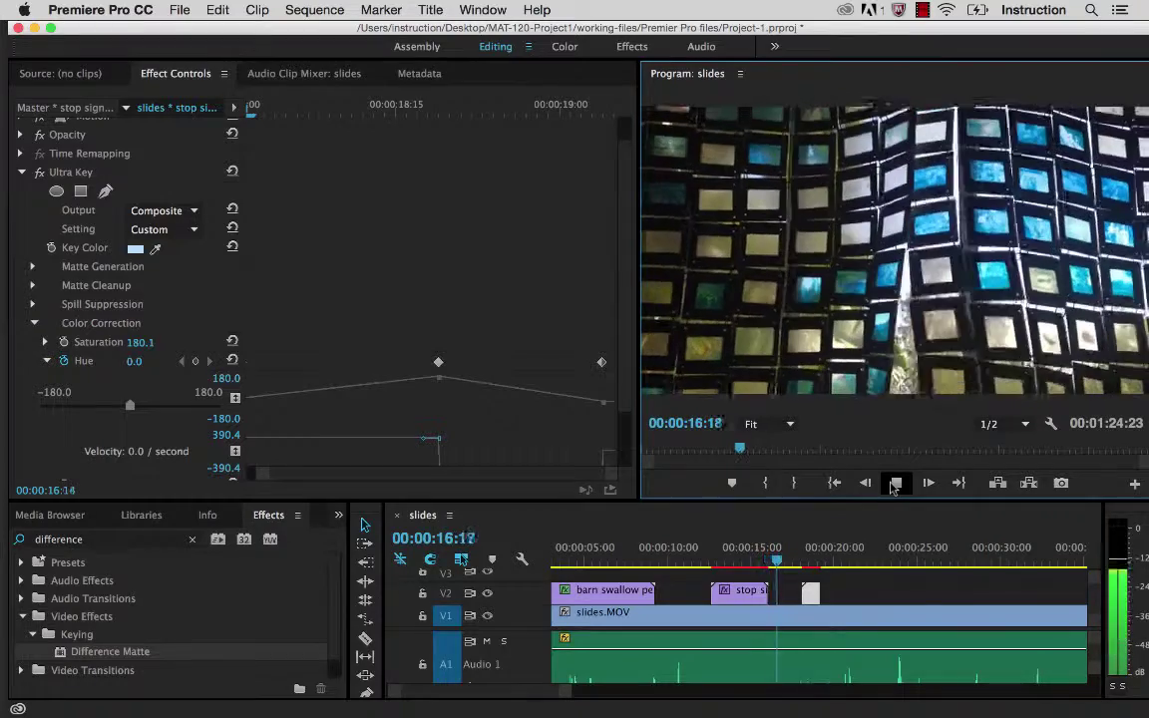
Move the second stop sign clip to start at 00:00:16:15 and extend its end to about 00:00:19:01.
drag(781, 563, 787, 592)
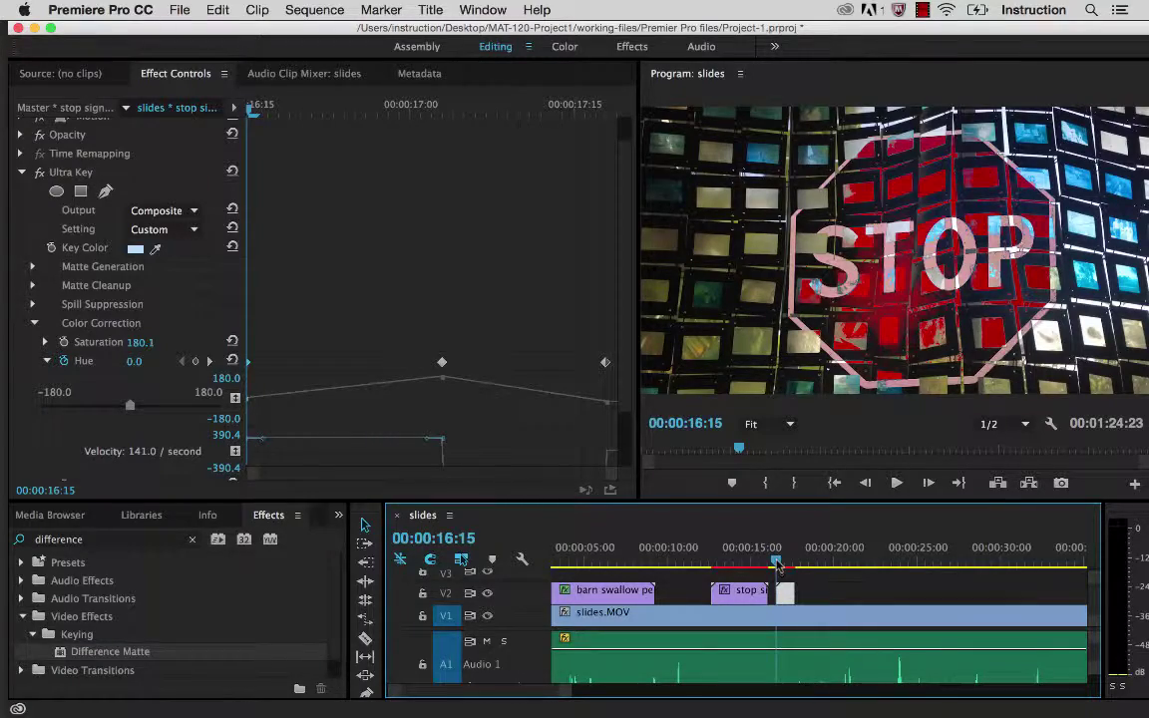
drag(779, 564, 818, 590)
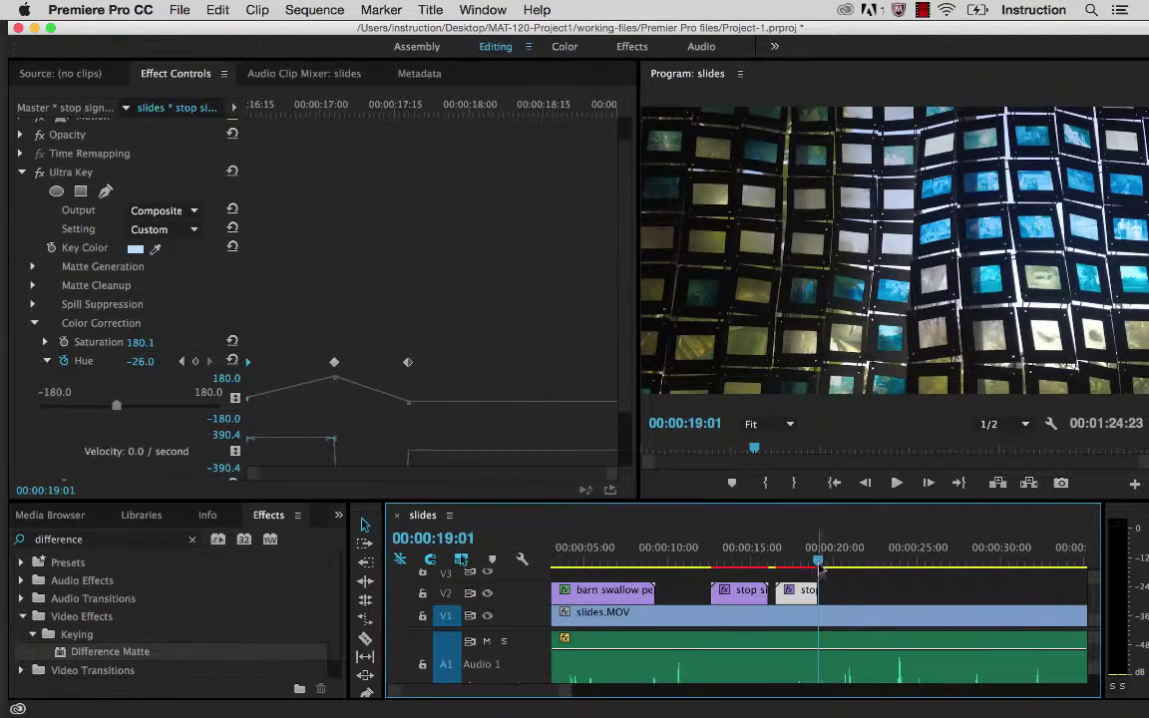
Play through the extended stop sign clip and move the playhead back to its green frame at 00:00:17:03.
click(747, 564)
click(896, 482)
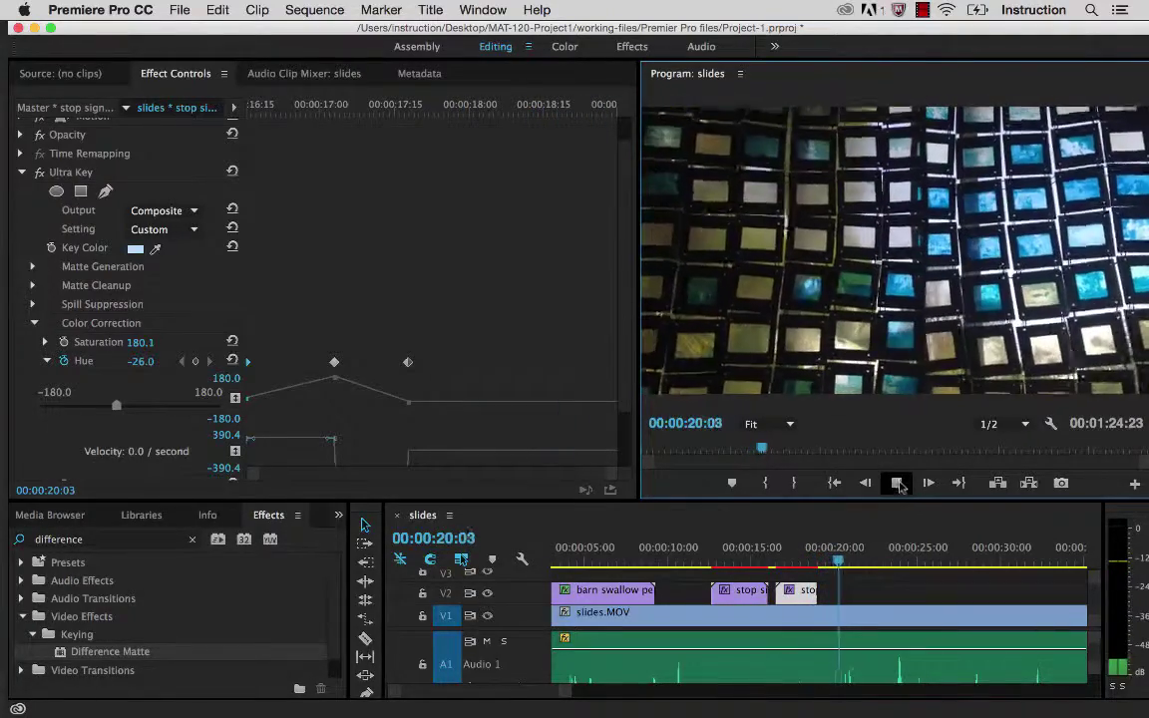
click(897, 482)
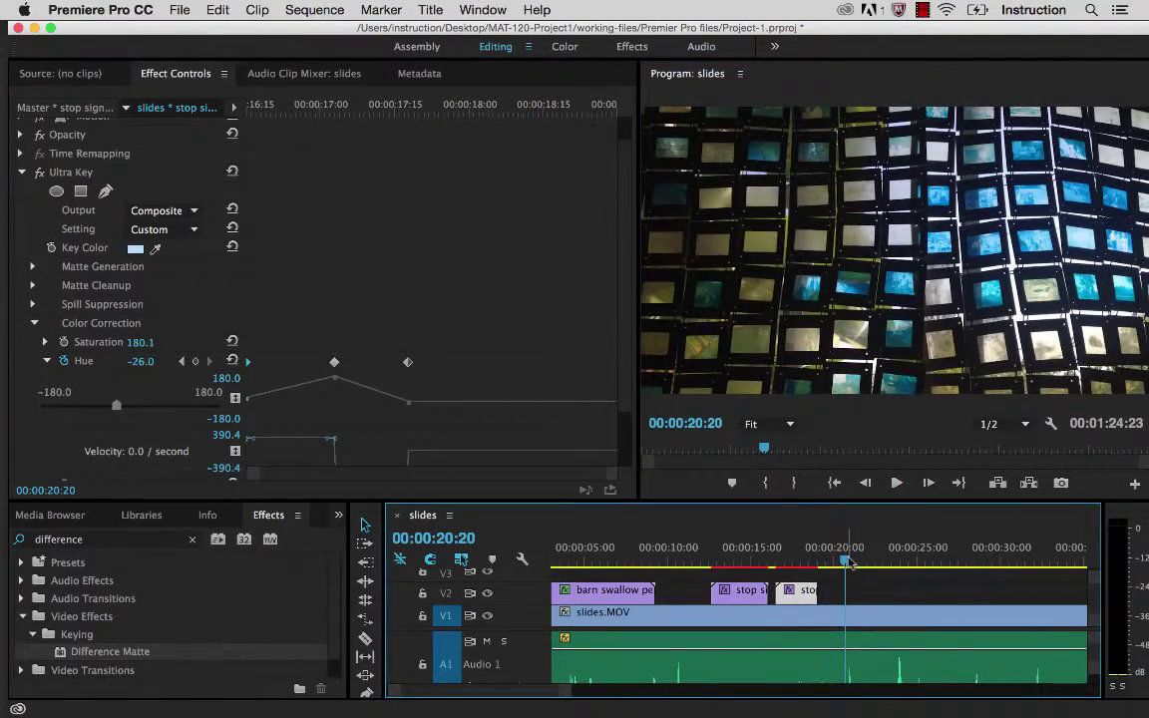
click(796, 565)
drag(796, 565, 785, 565)
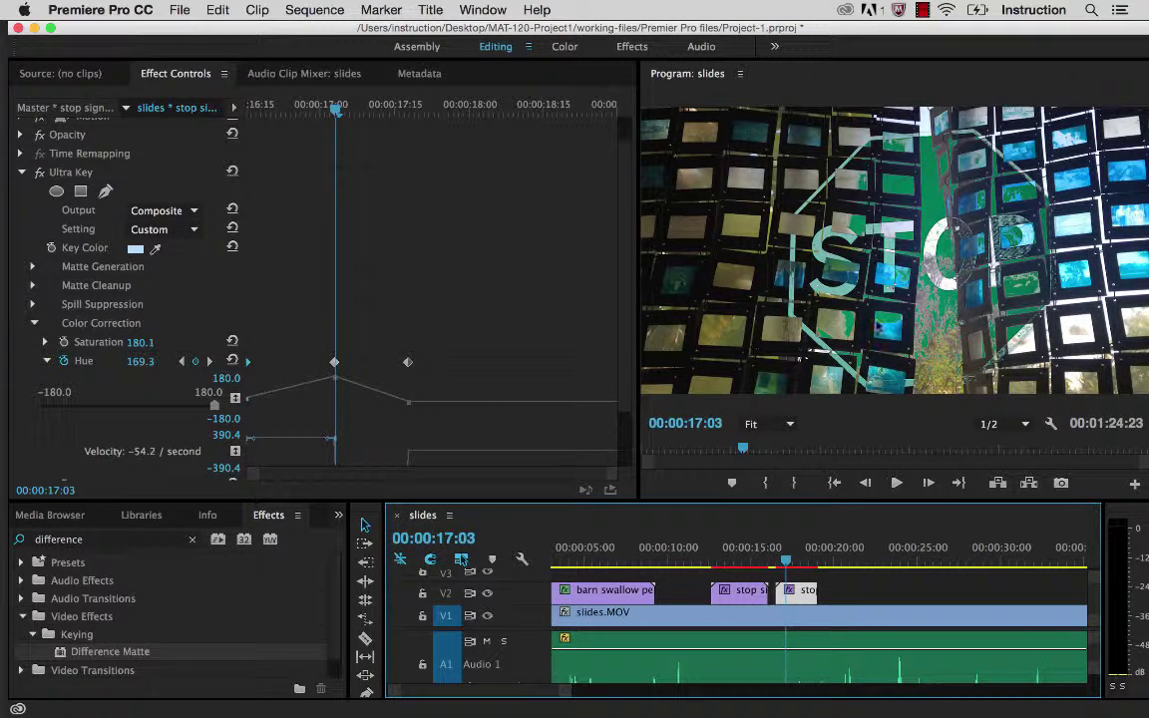
In the stop sign clip's Difference Matte, set Matching Tolerance to 32.3% and Matching Softness to 26.9%.
click(36, 324)
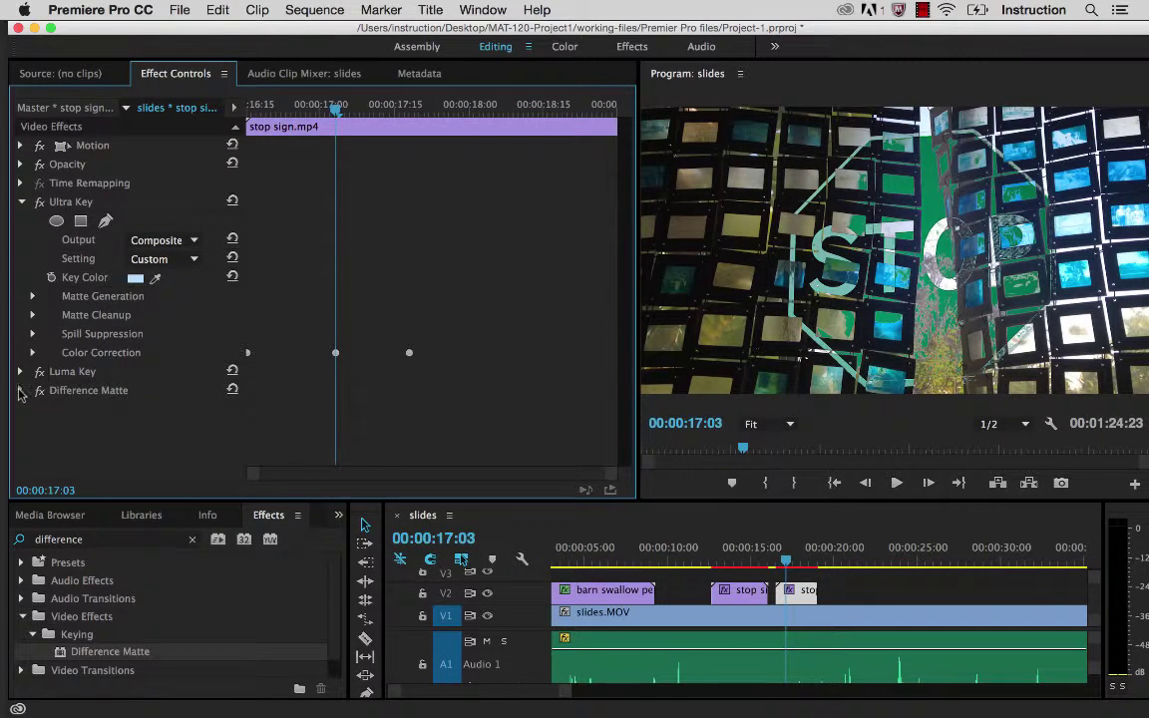
drag(337, 112, 249, 108)
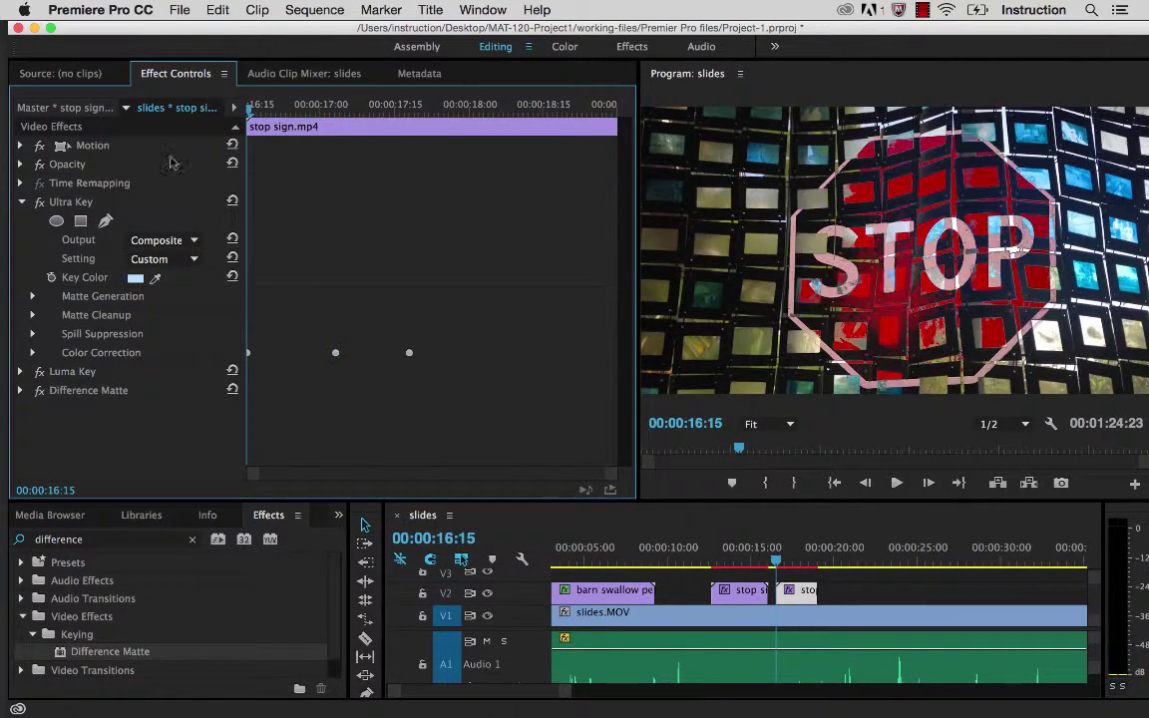
click(20, 390)
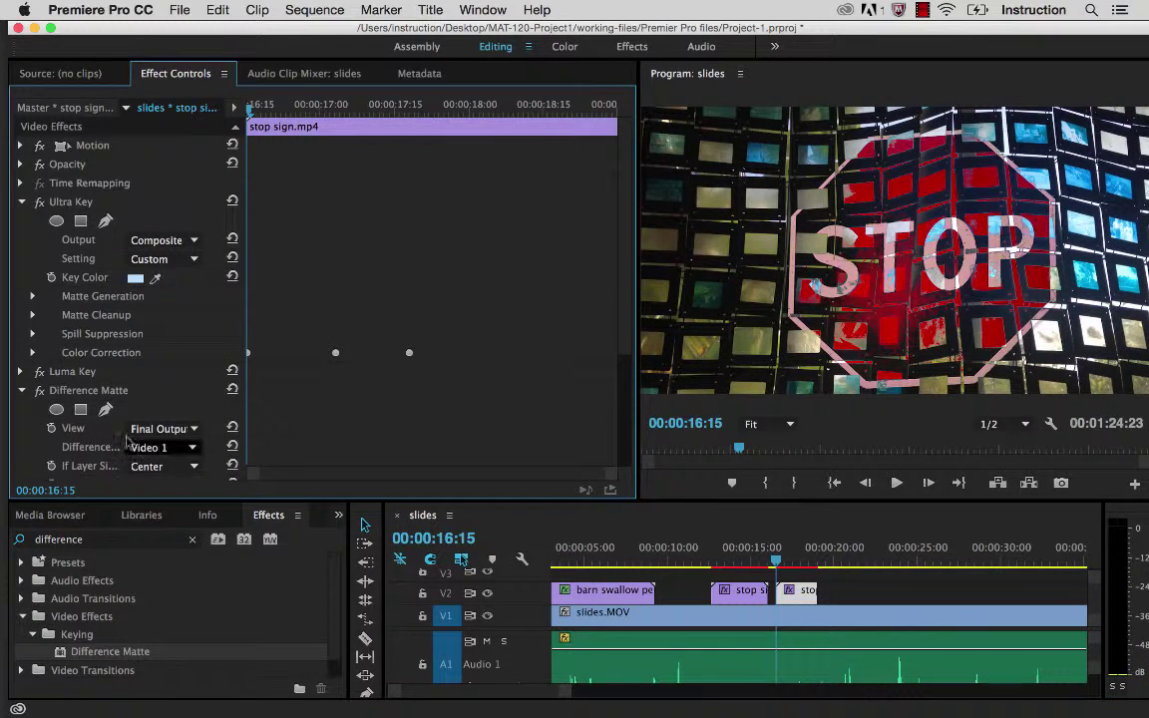
scroll(281, 348, down, 5)
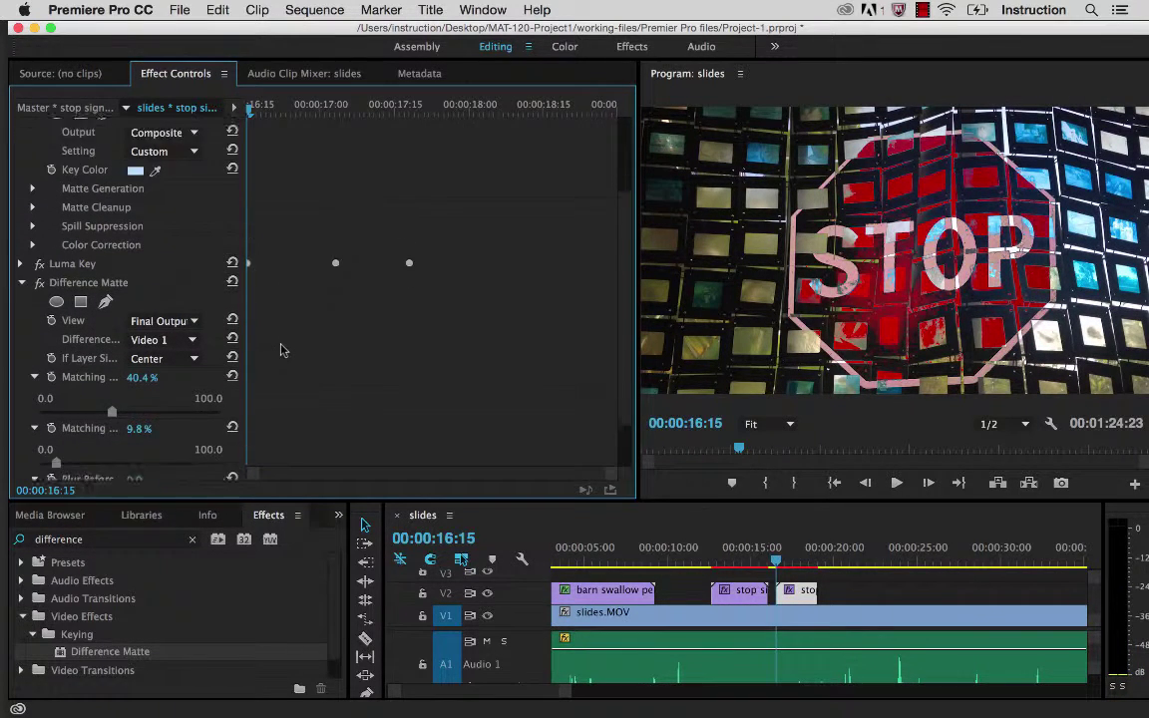
drag(56, 401, 99, 357)
Play the stop sign clip to check the adjusted matte, and return the playhead to 00:00:17:17.
click(757, 550)
click(896, 482)
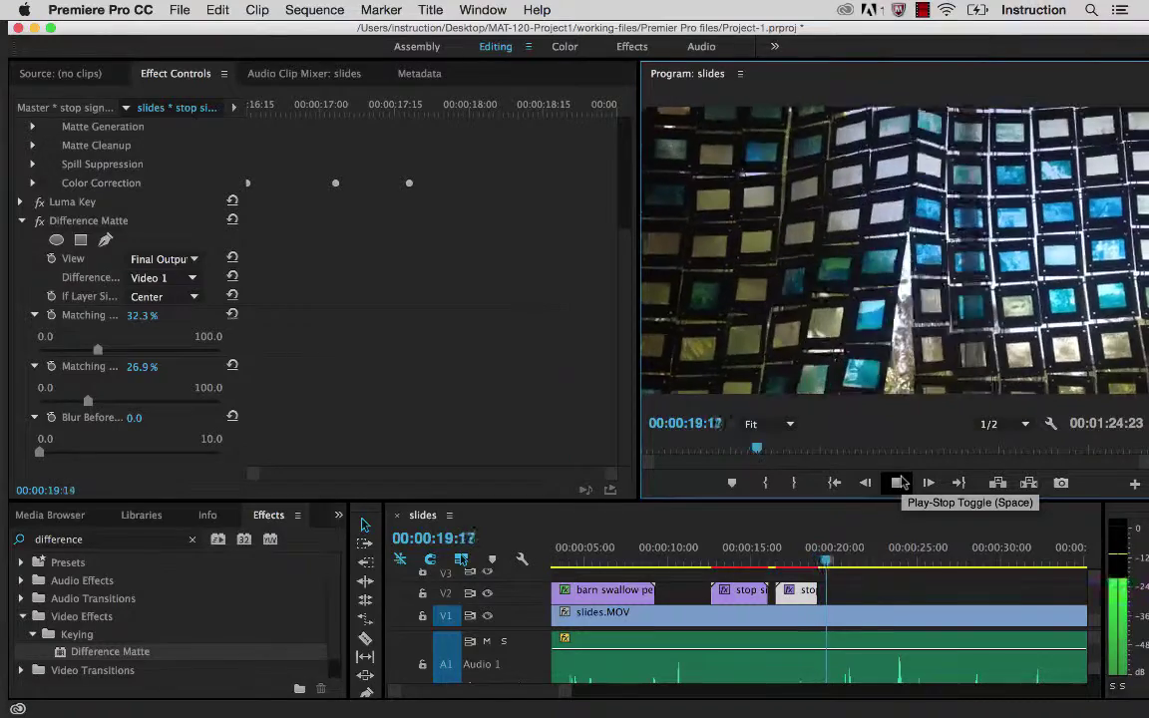
click(898, 482)
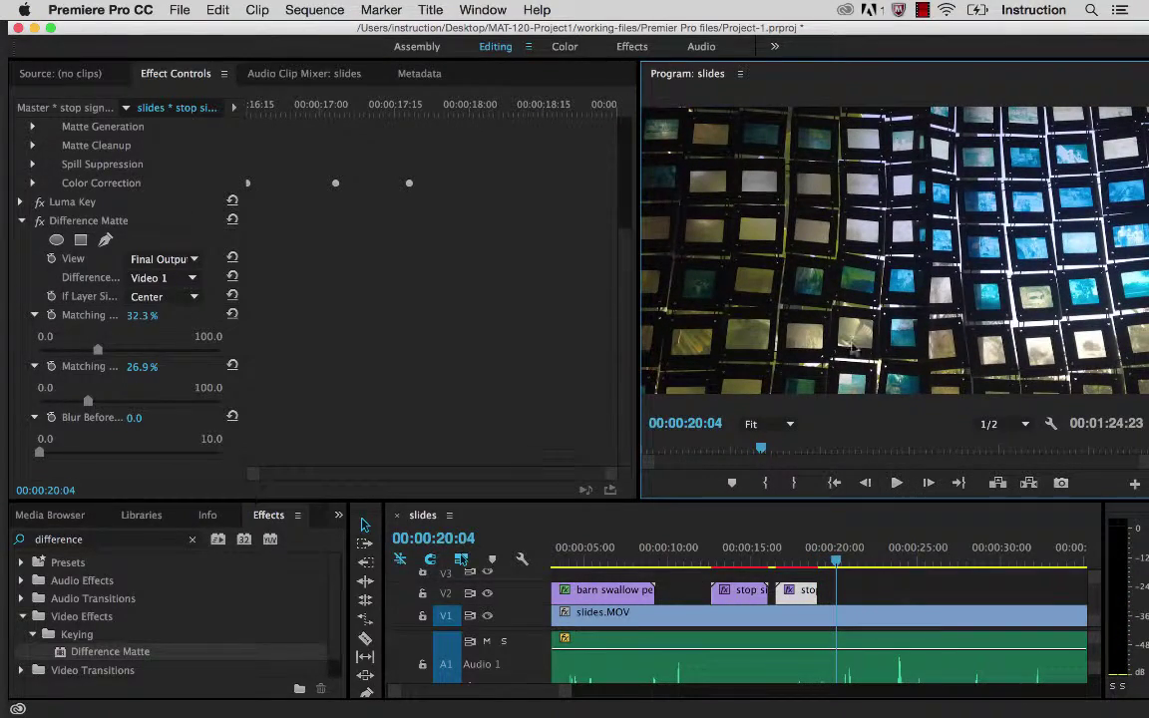
drag(834, 564, 793, 570)
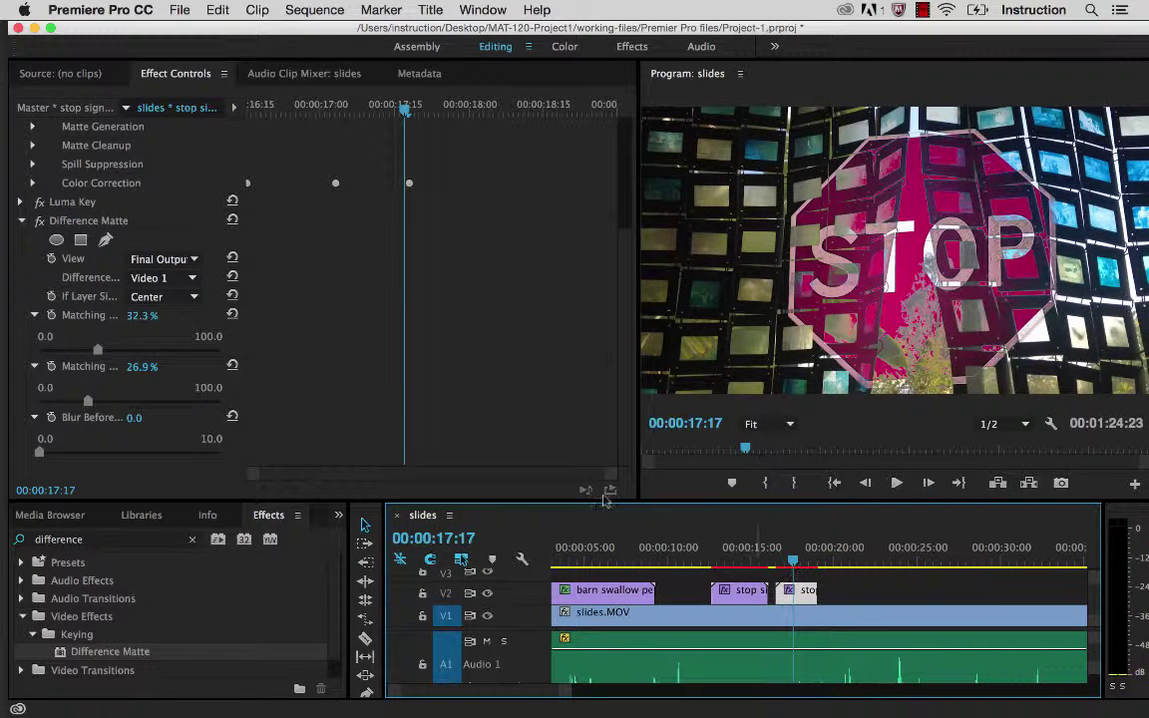
Examine the Hue keyframes in Ultra Key's Color Correction, selecting them all and moving the playhead to 00:00:17:08.
click(21, 221)
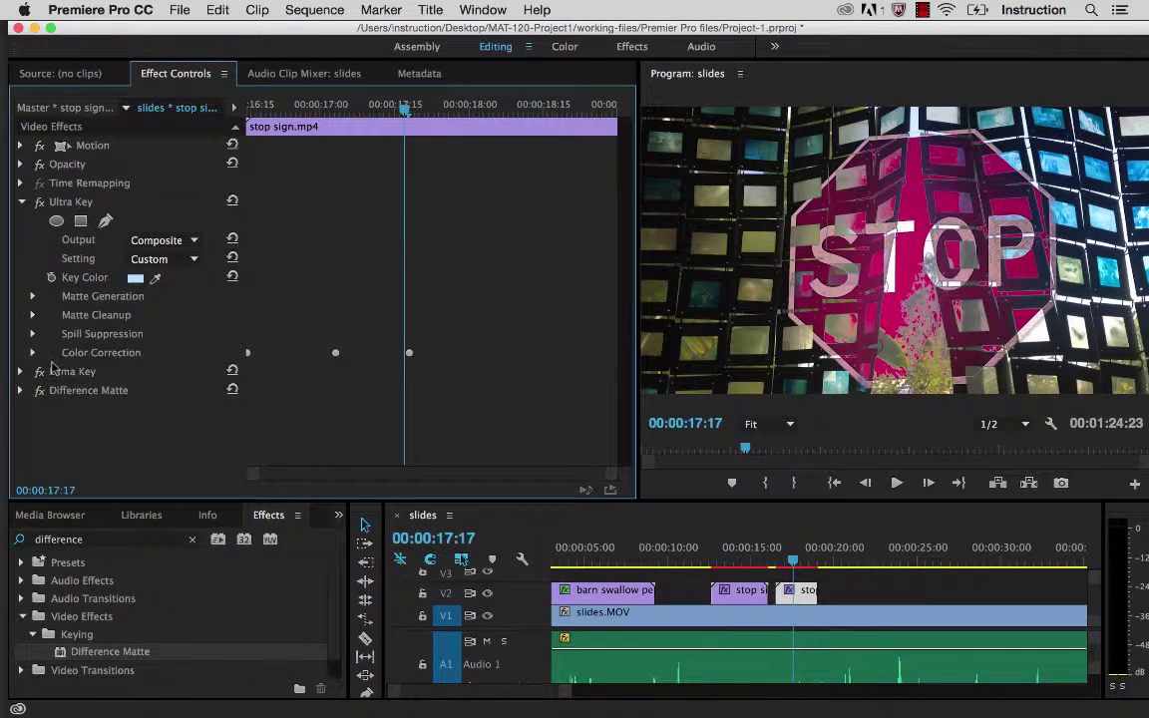
click(62, 200)
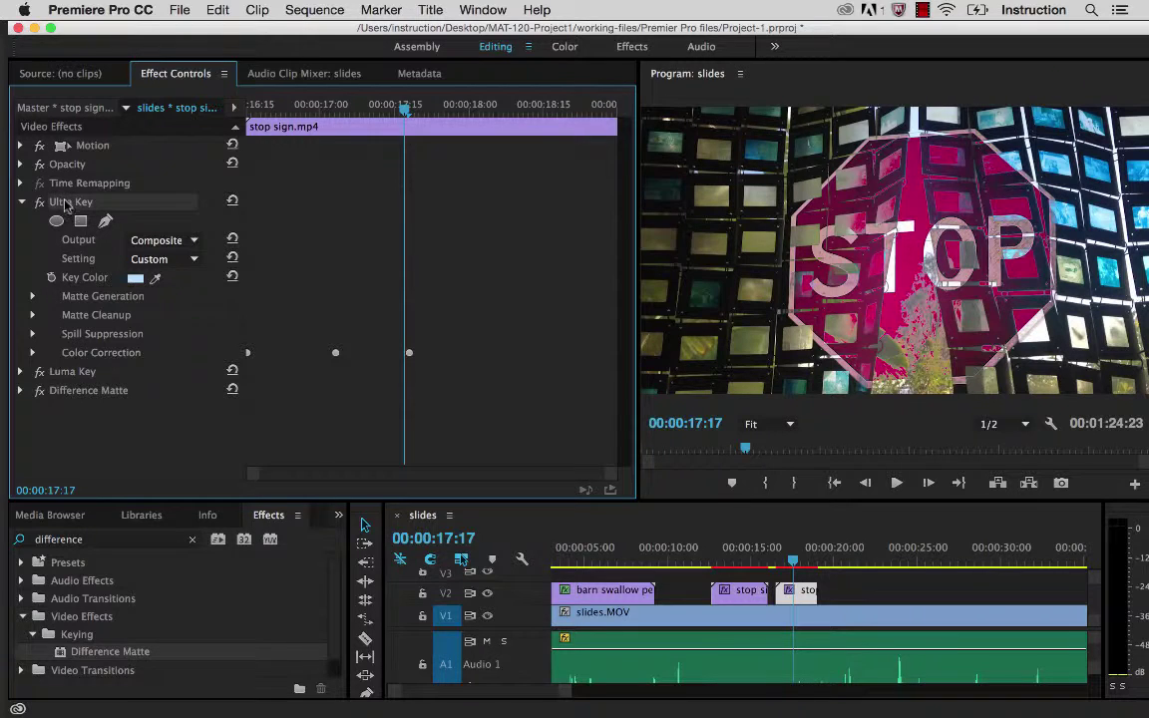
click(32, 352)
scroll(72, 388, down, 5)
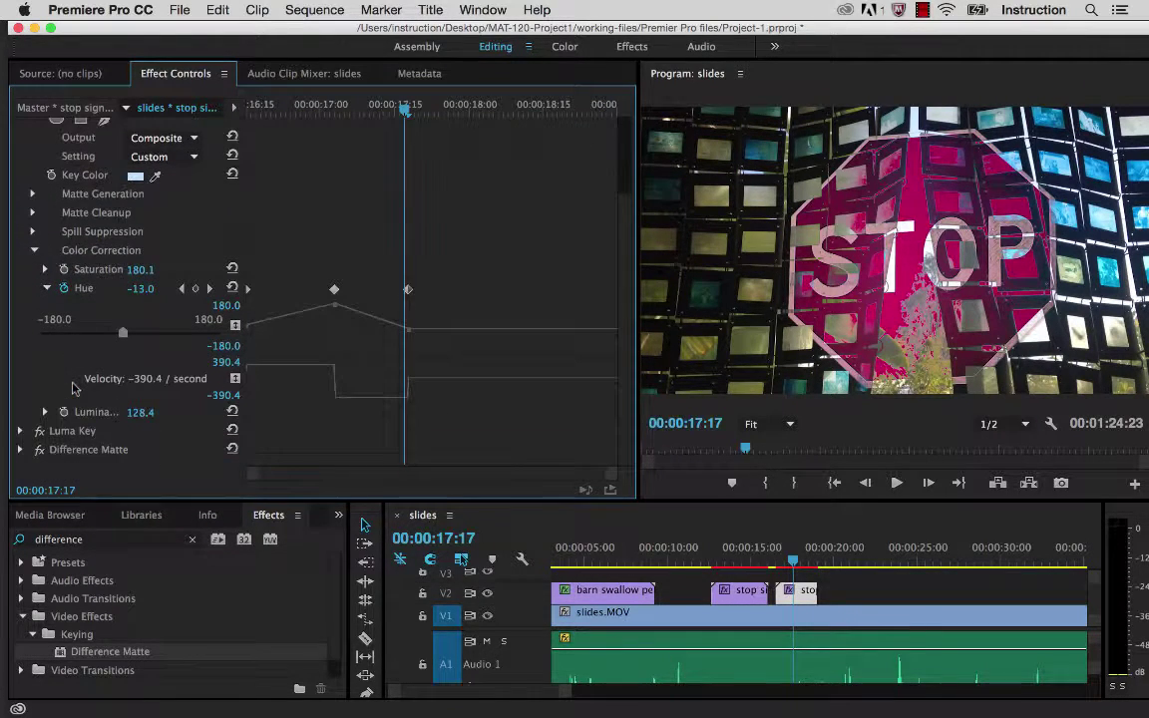
click(86, 291)
drag(406, 112, 362, 118)
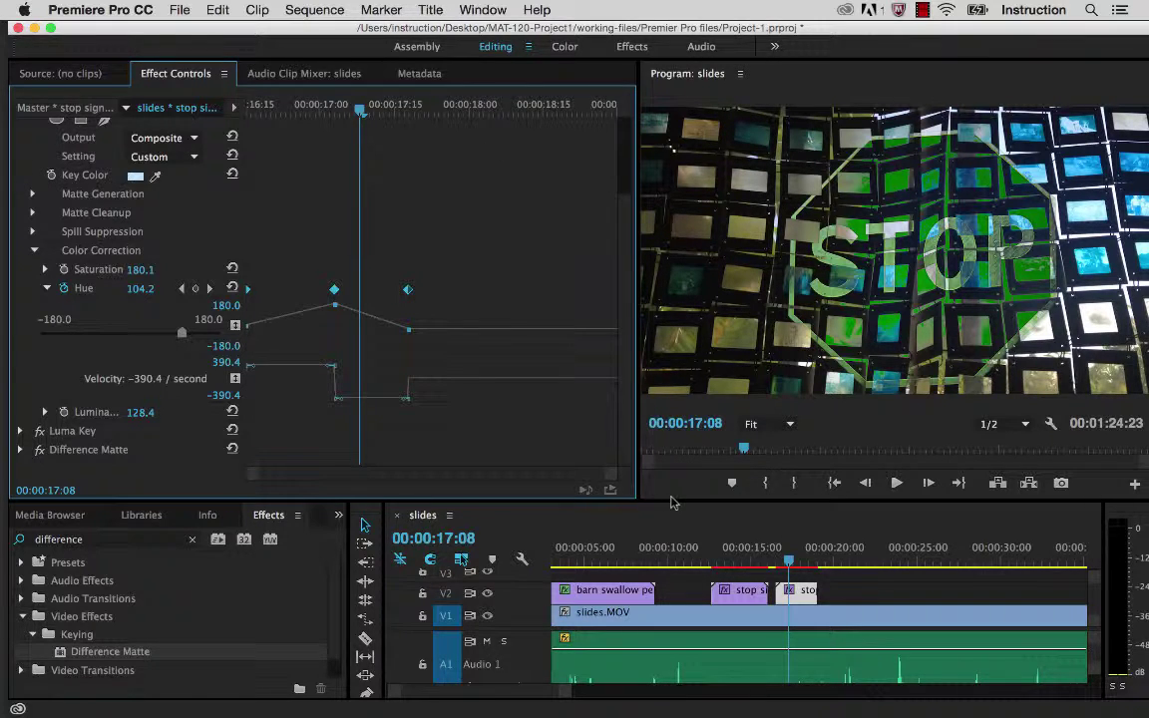
Enlarge the timeline and widen the Program monitor, and show the contents of the project's audio bin with the video bin collapsed.
drag(672, 499, 660, 347)
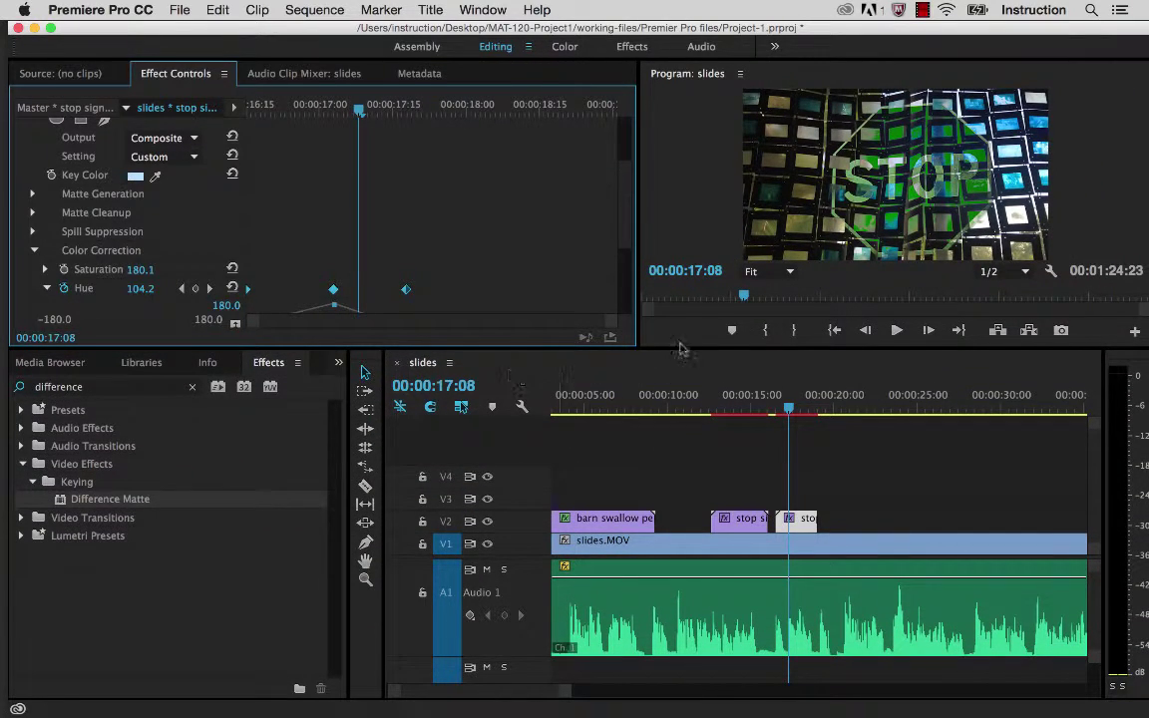
drag(631, 230, 403, 237)
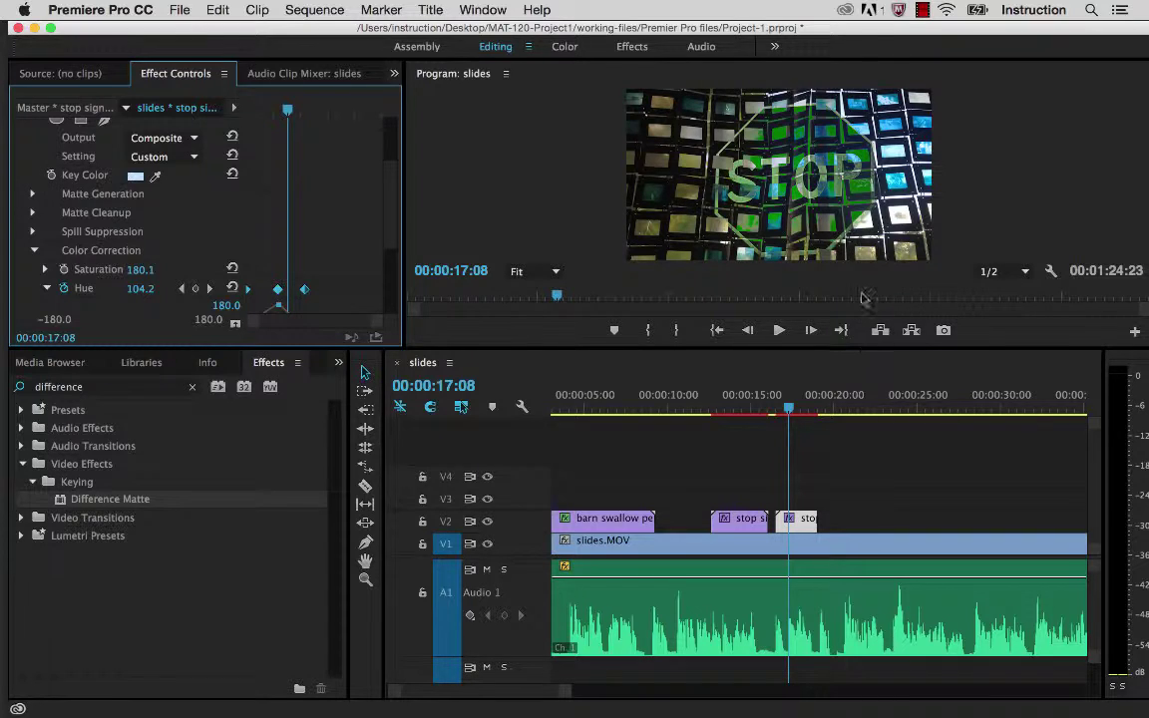
click(338, 362)
click(394, 384)
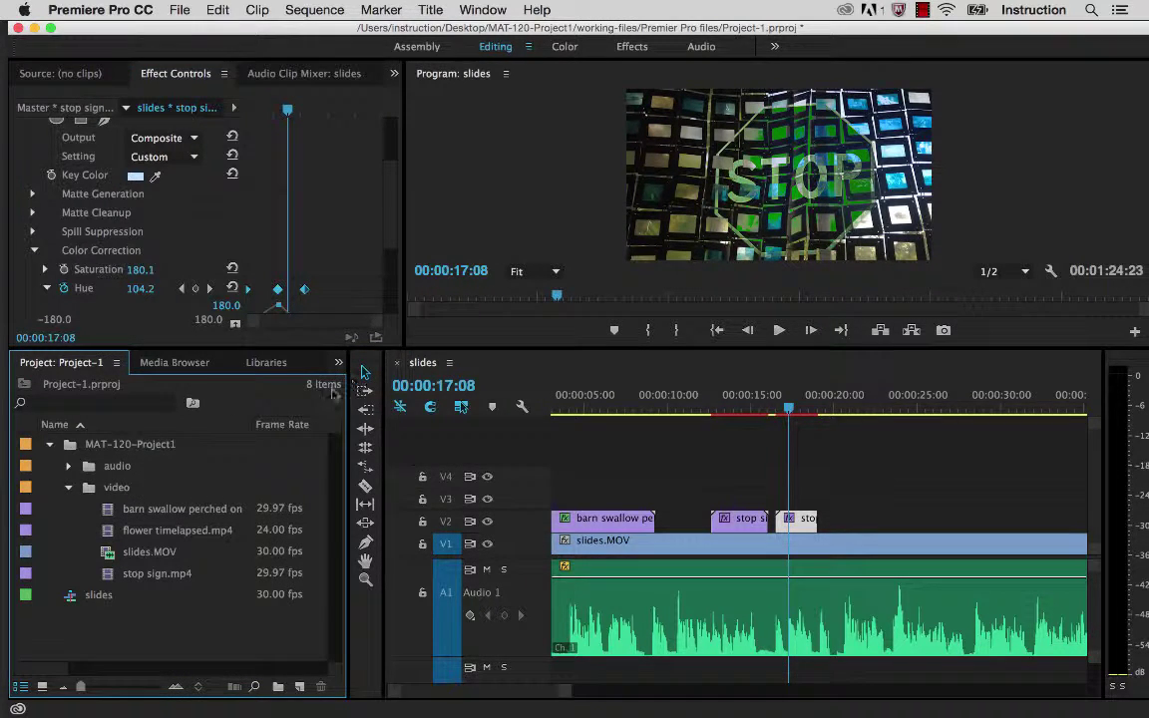
click(68, 486)
click(69, 466)
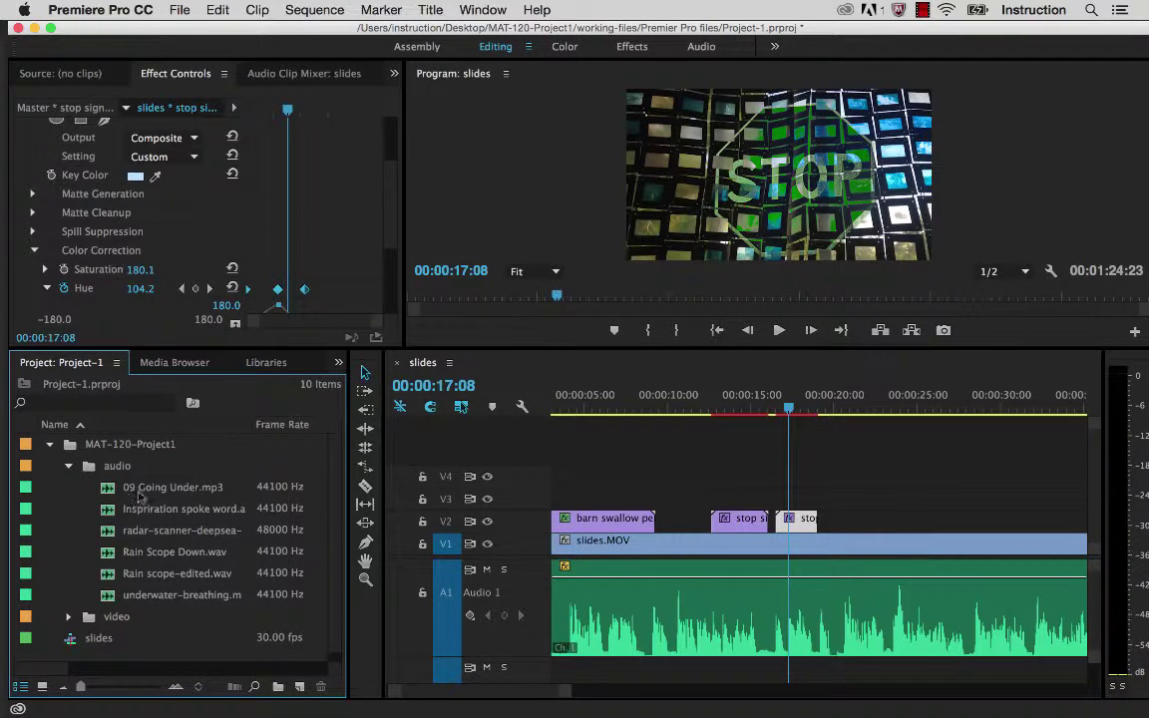
Collapse the Audio 1 track's height and place the radar-scanner-deepsea audio clip at the start of track A2.
click(714, 366)
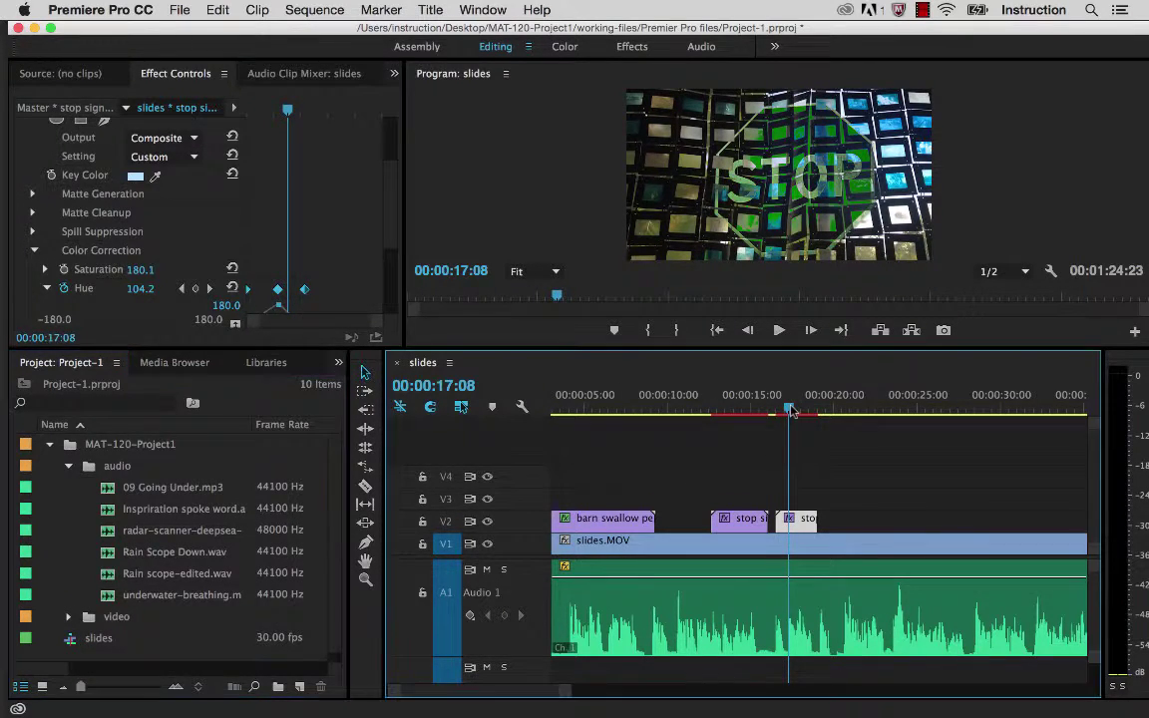
scroll(1059, 639, down, 3)
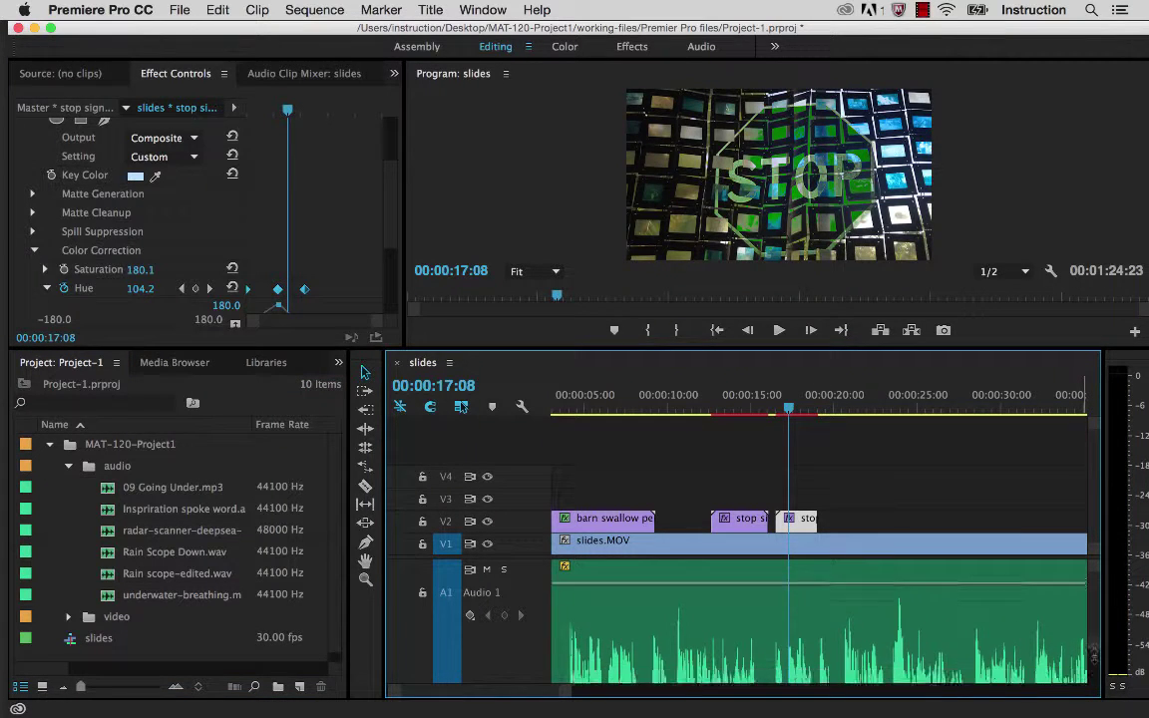
scroll(1059, 638, down, 4)
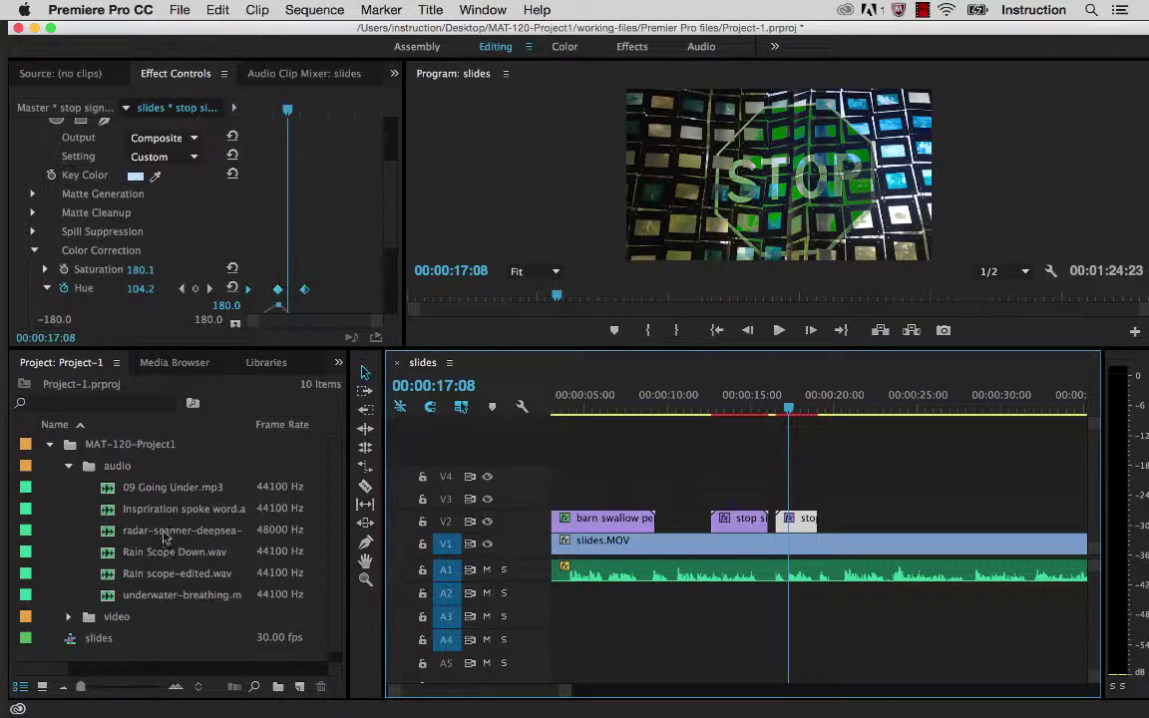
click(149, 486)
drag(107, 534, 569, 600)
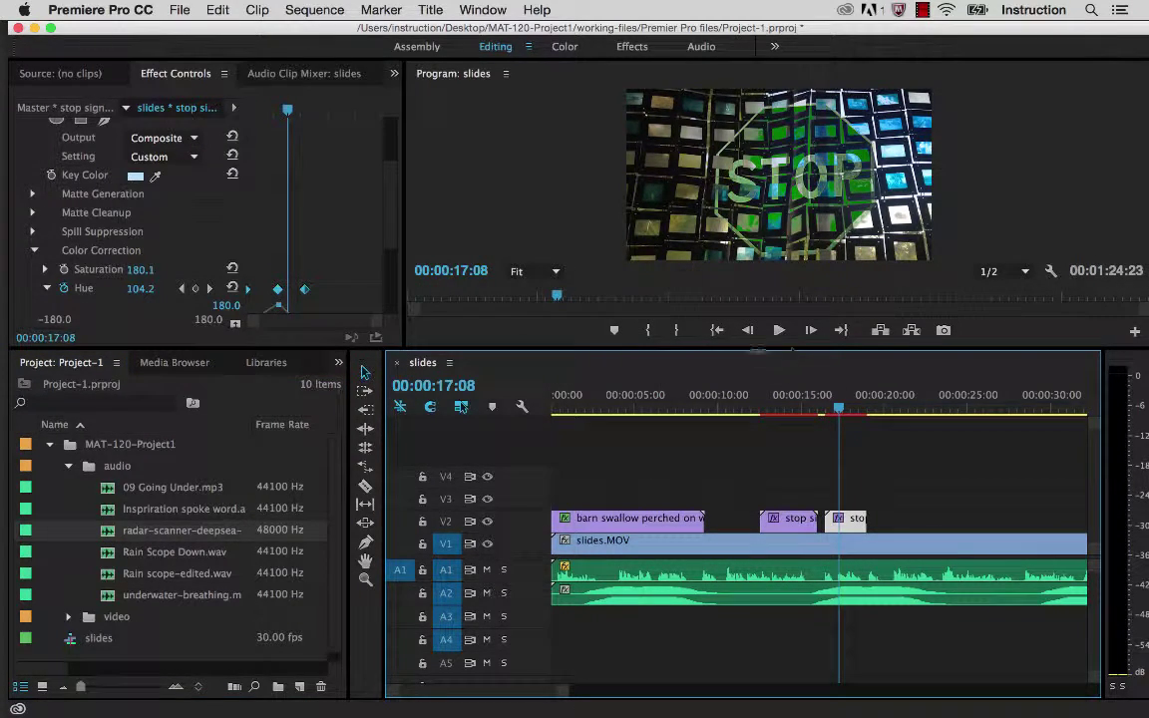
Play the sequence from the beginning to about 00:00:04:13 to hear the radar scanner audio with the narration.
click(715, 330)
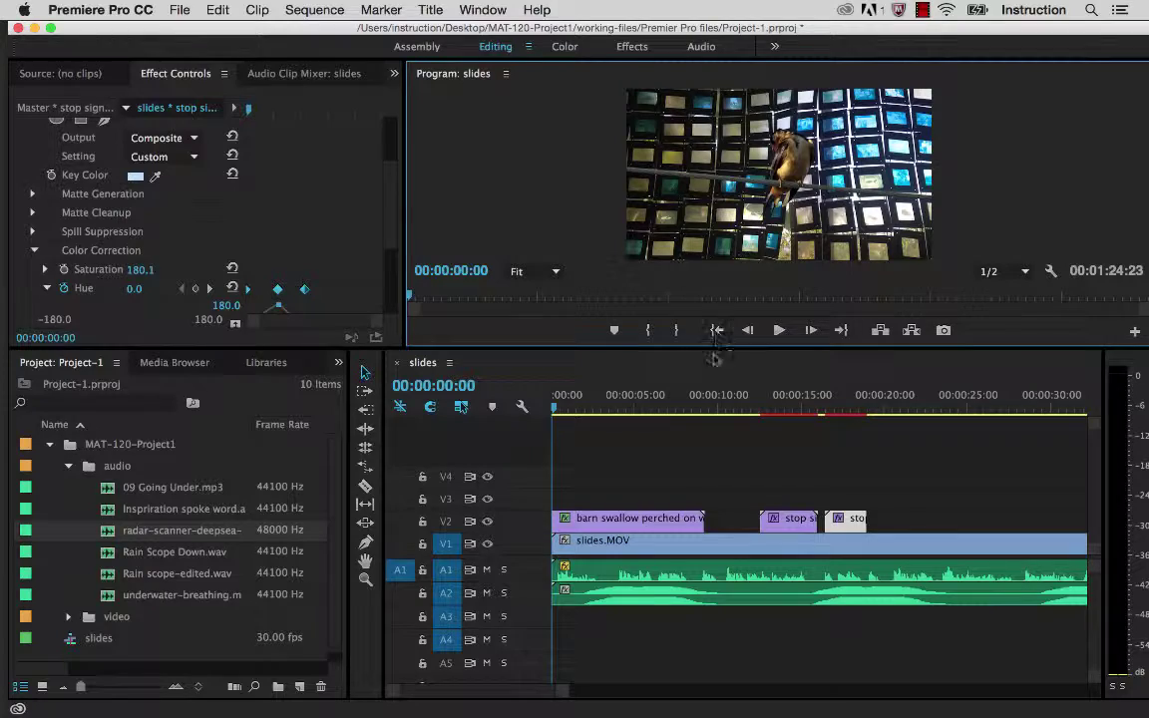
click(779, 330)
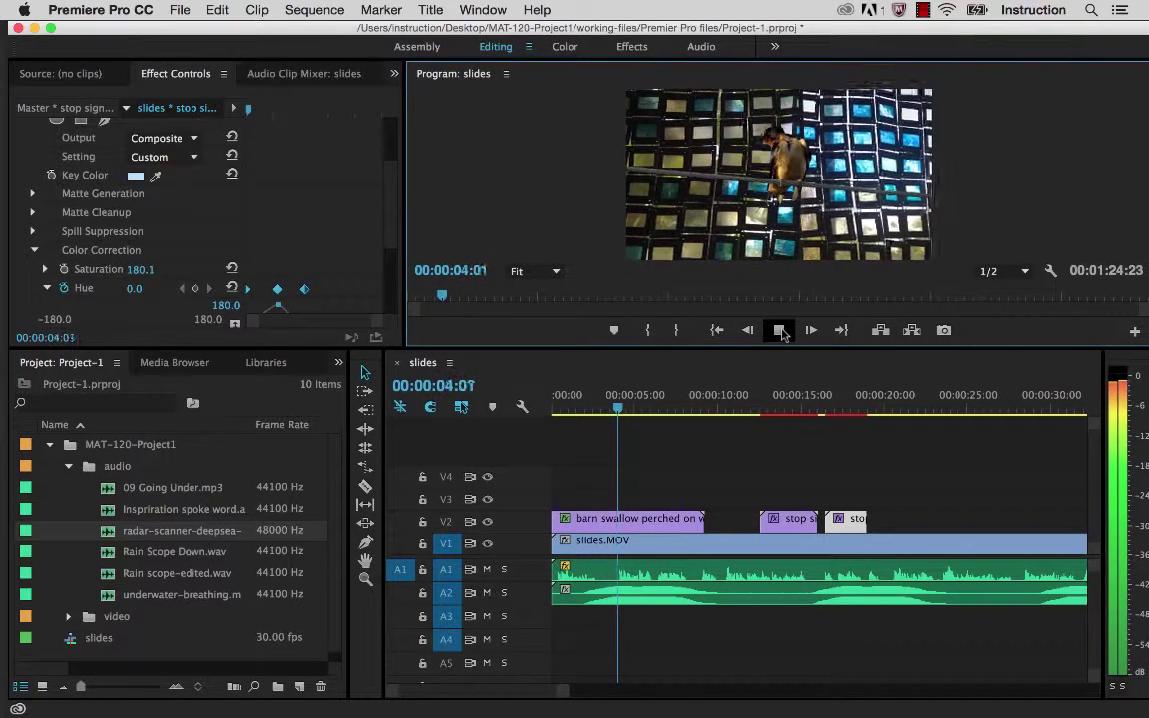
click(779, 330)
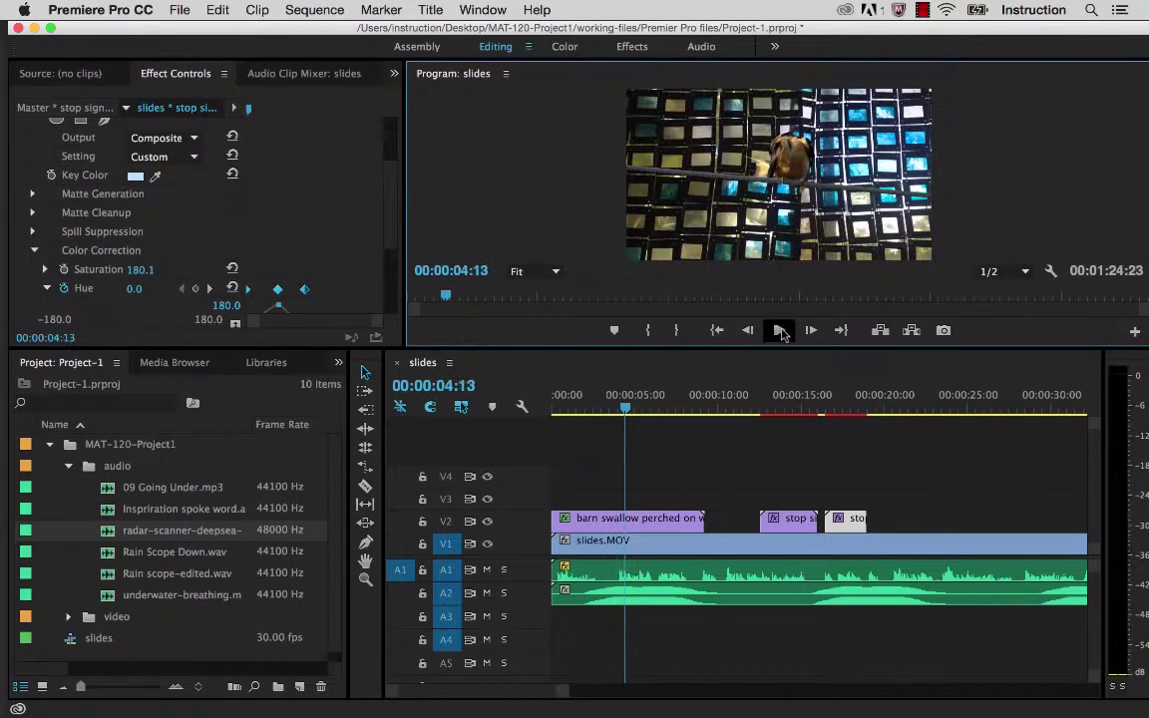
Set the radar scanner clip's Volume Level to -11.1 dB at the start of the sequence.
click(676, 597)
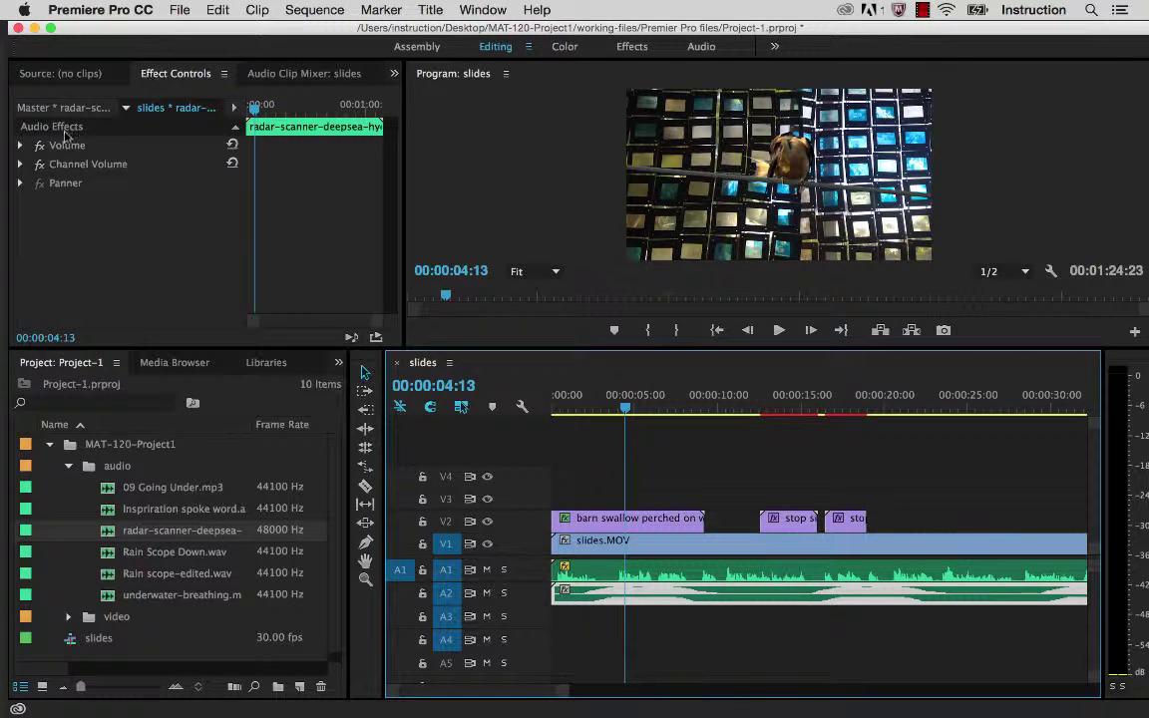
click(20, 145)
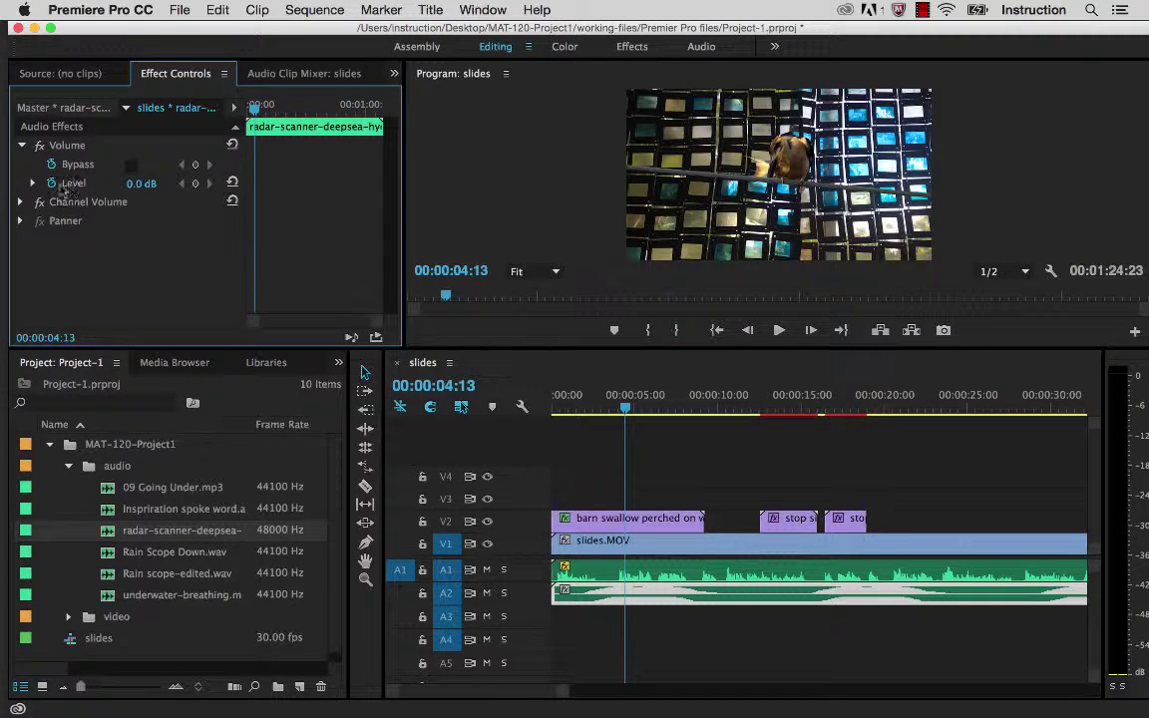
click(31, 183)
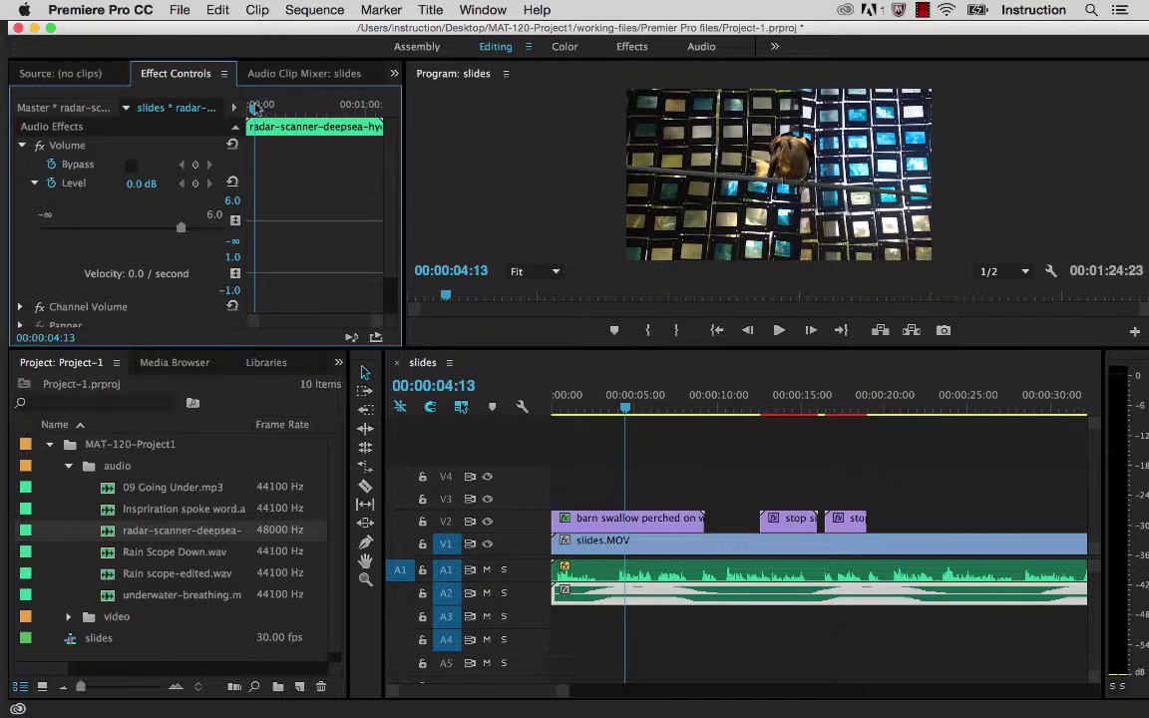
drag(255, 107, 199, 117)
drag(180, 228, 130, 230)
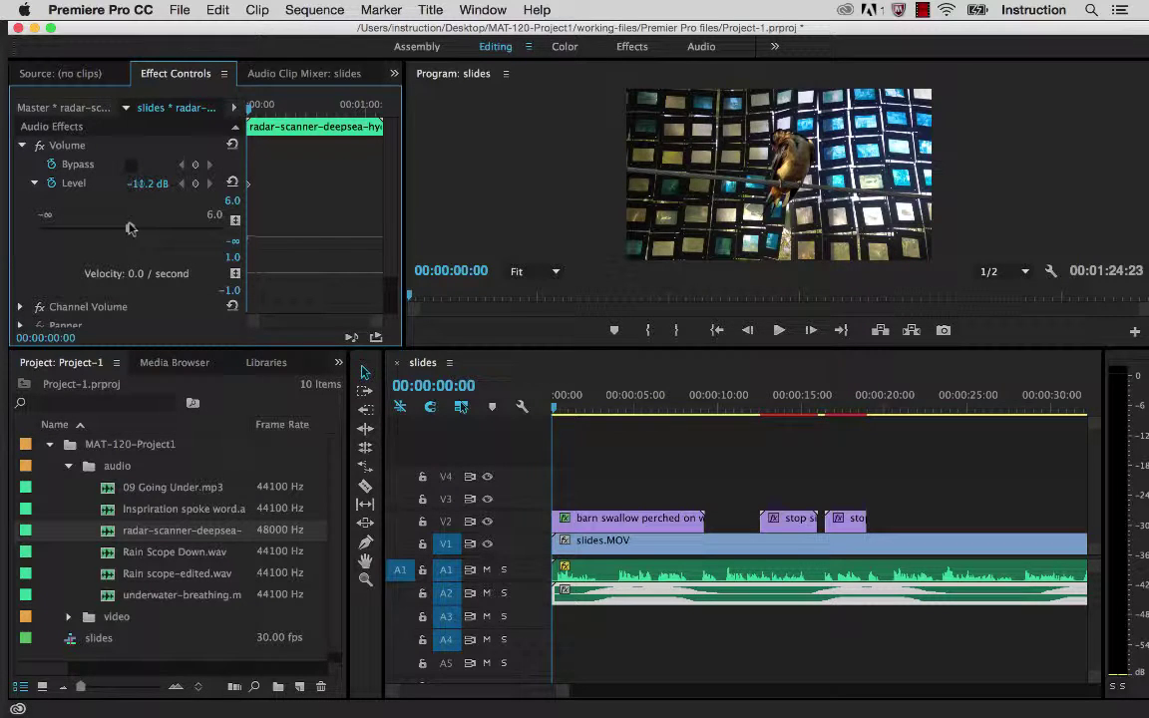
Play the sequence from the start to check the audio balance, and move the playhead back to 00:00:10:01.
click(778, 330)
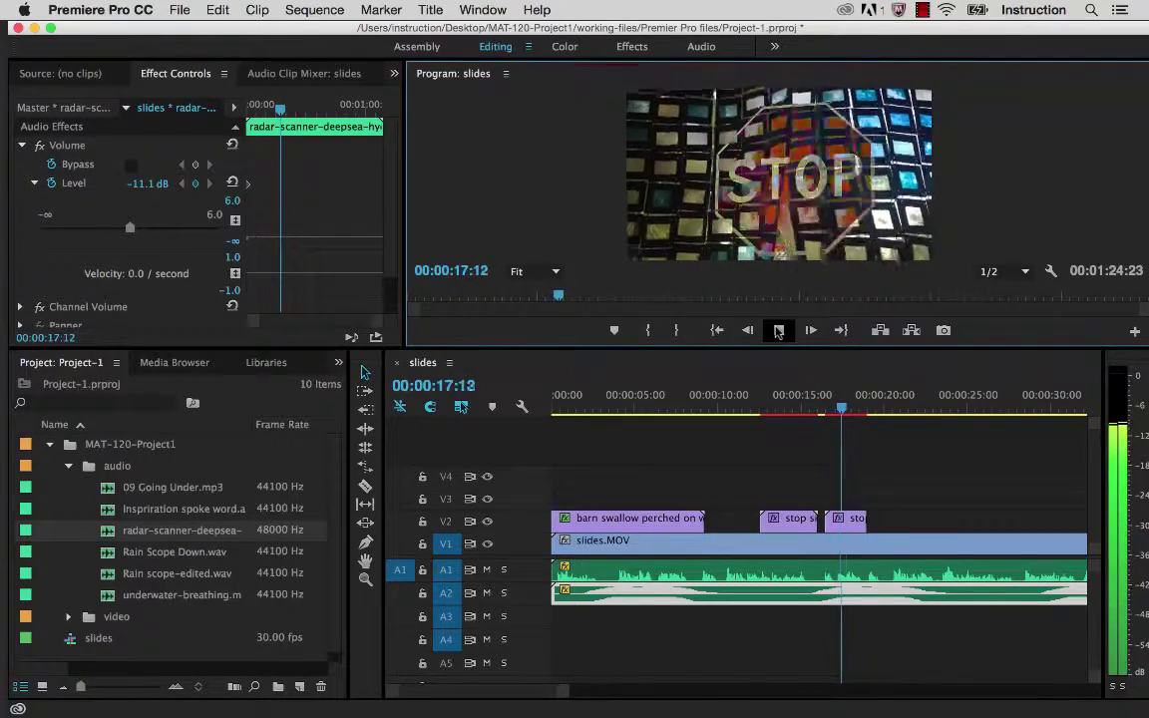
click(778, 330)
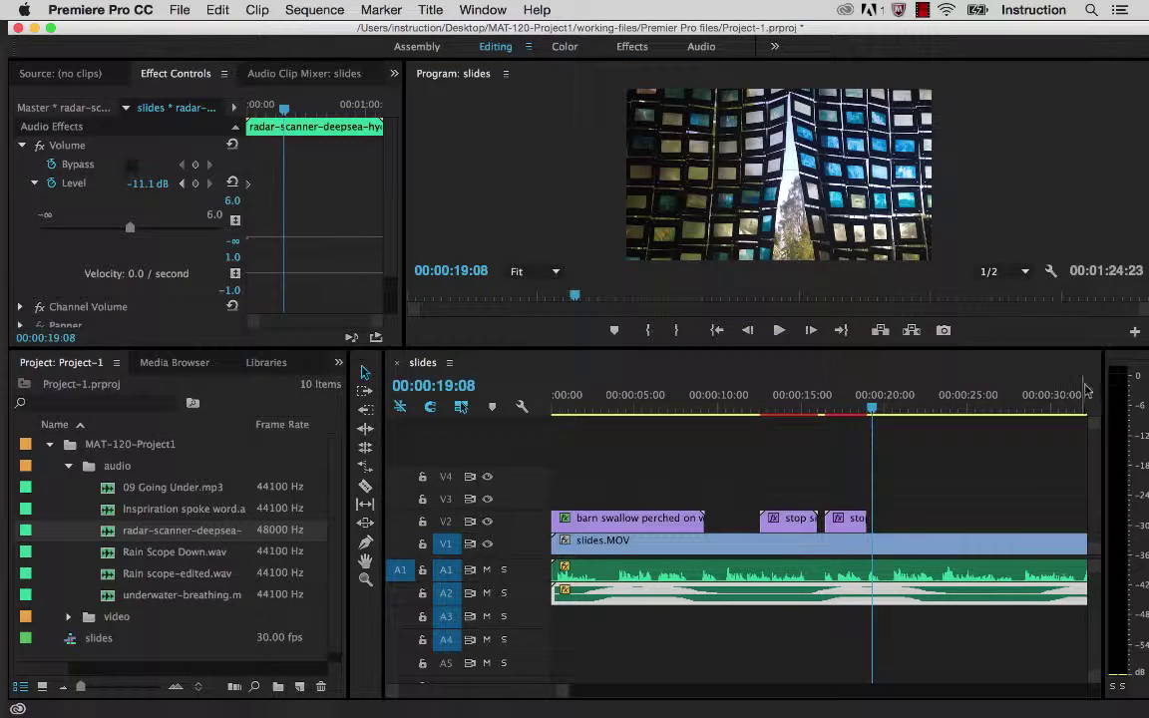
drag(872, 413, 717, 410)
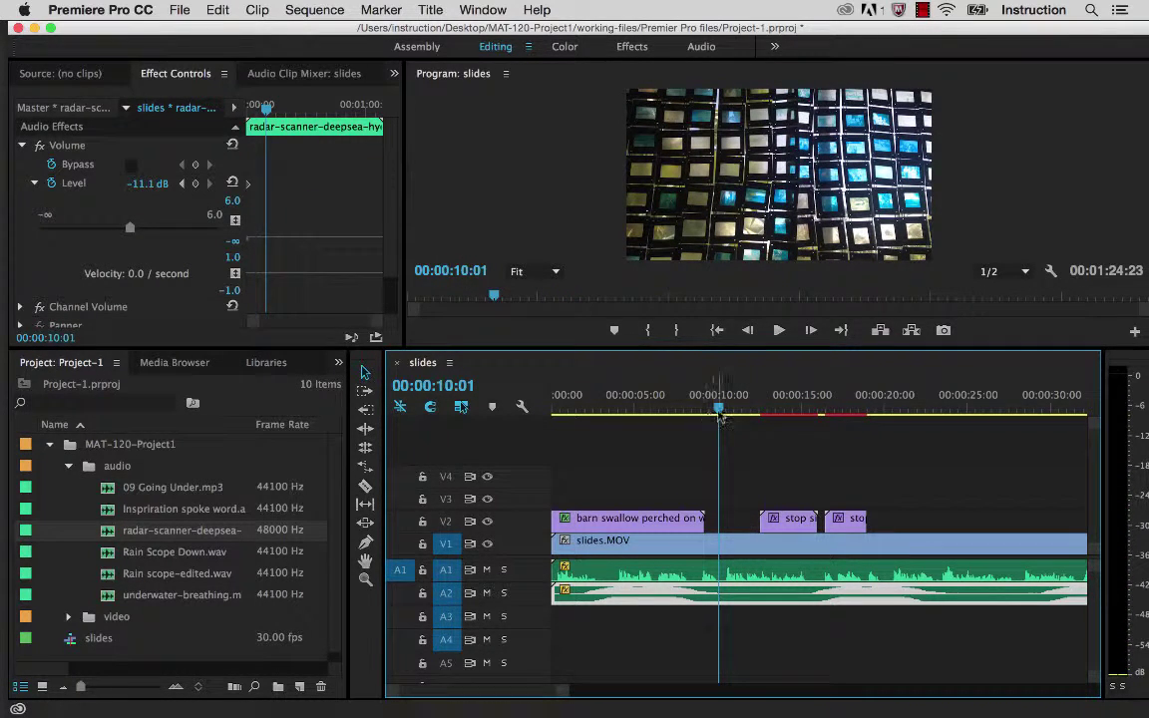
Fill the V2 gap between the barn swallow and first stop sign clips with another stop sign clip, and play that section through to 00:00:20:15.
drag(719, 413, 696, 412)
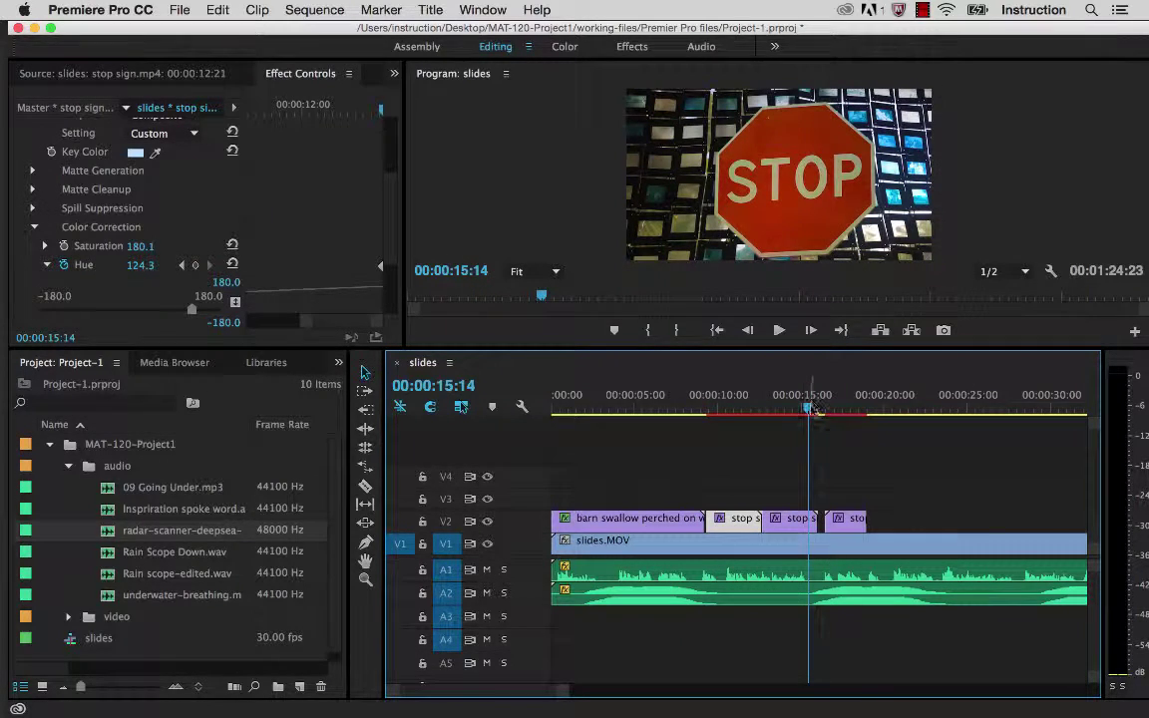
drag(810, 409, 703, 413)
click(778, 337)
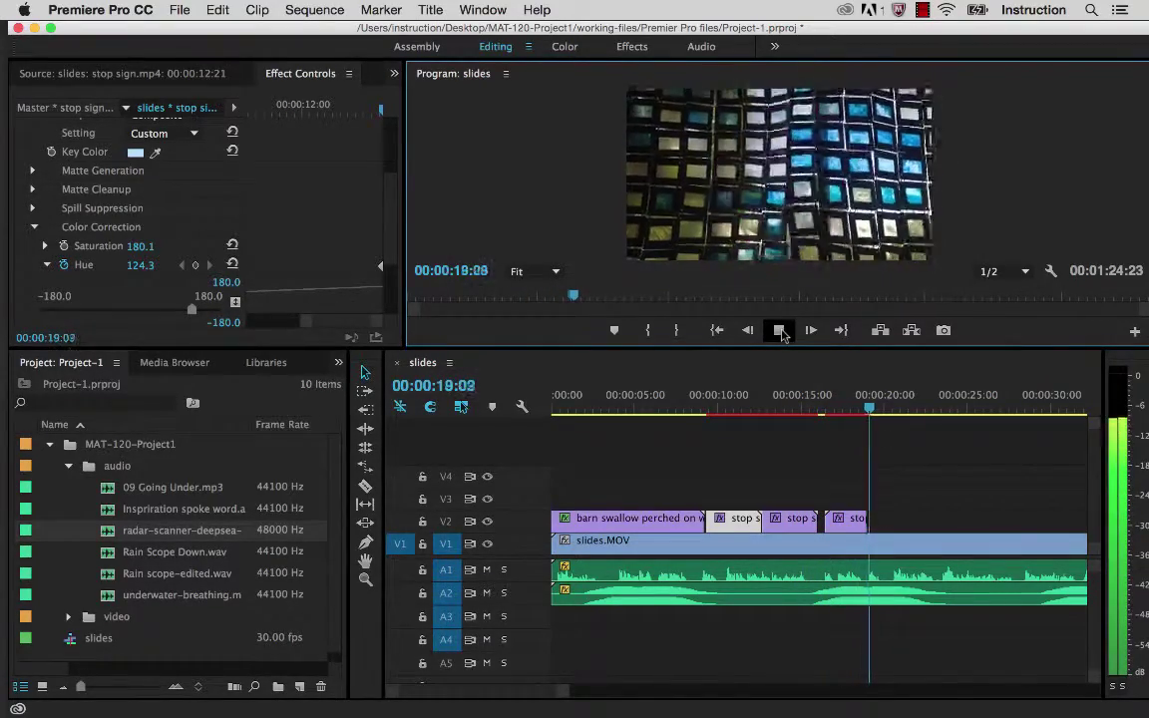
click(779, 330)
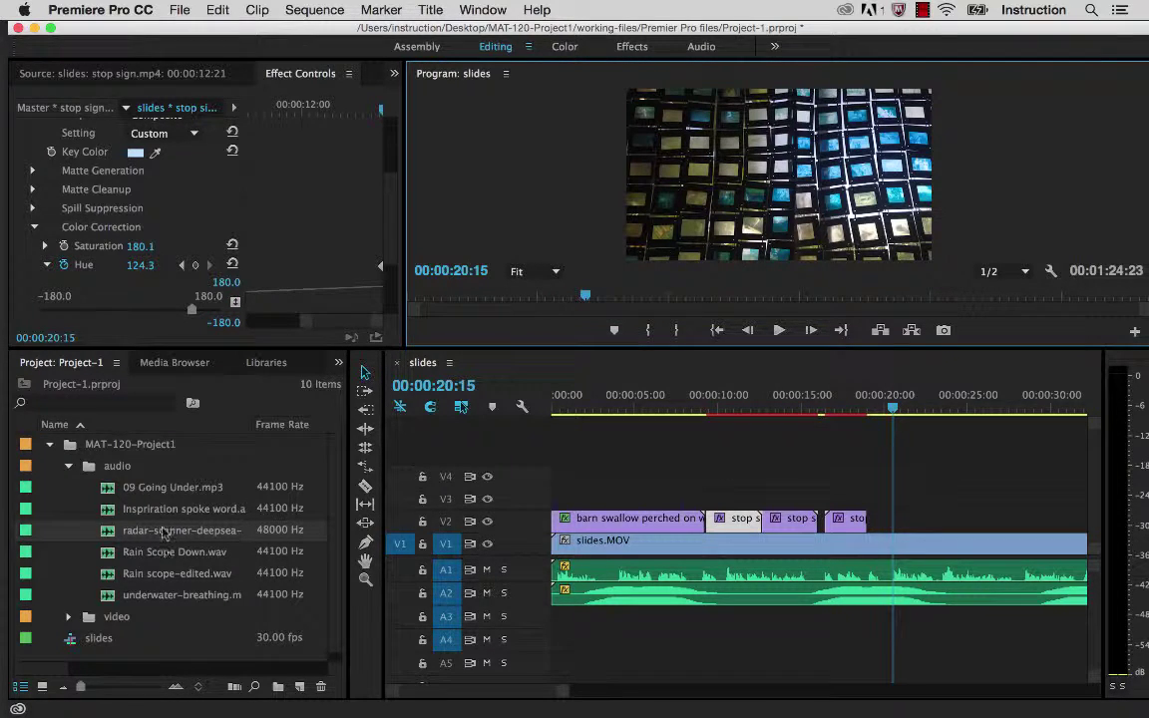
Place the underwater-breathing audio clip at the start of track A3 and play the first second of the sequence.
click(170, 598)
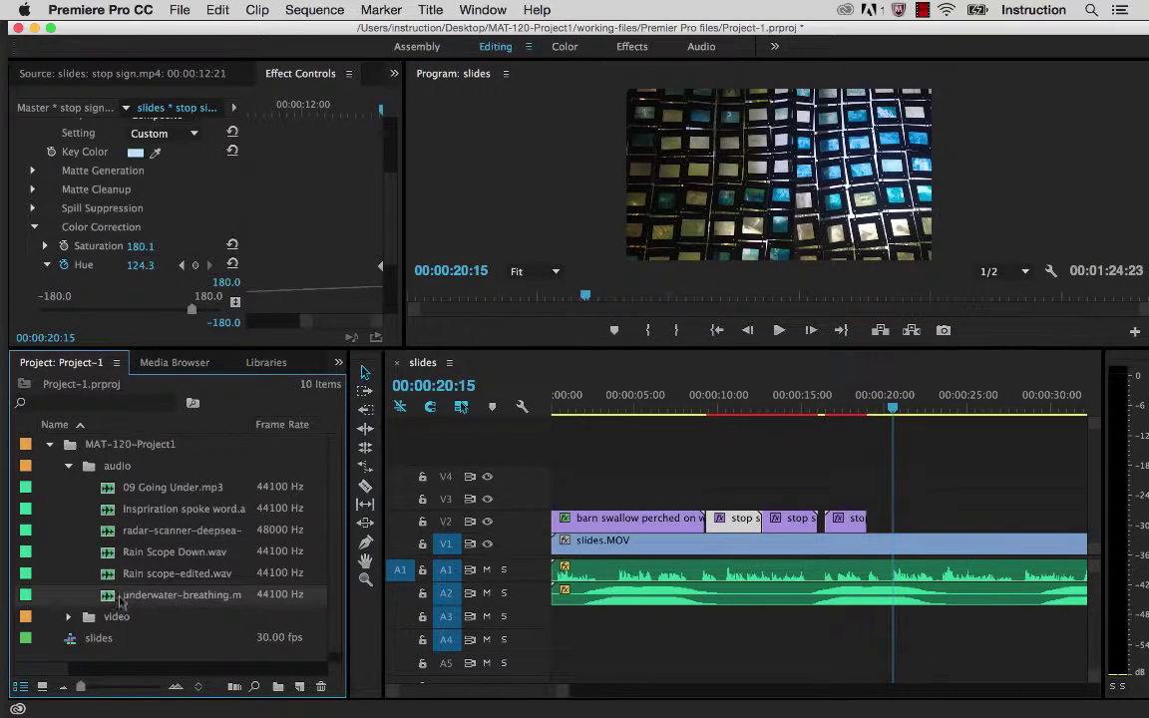
drag(215, 595, 598, 616)
drag(806, 399, 462, 453)
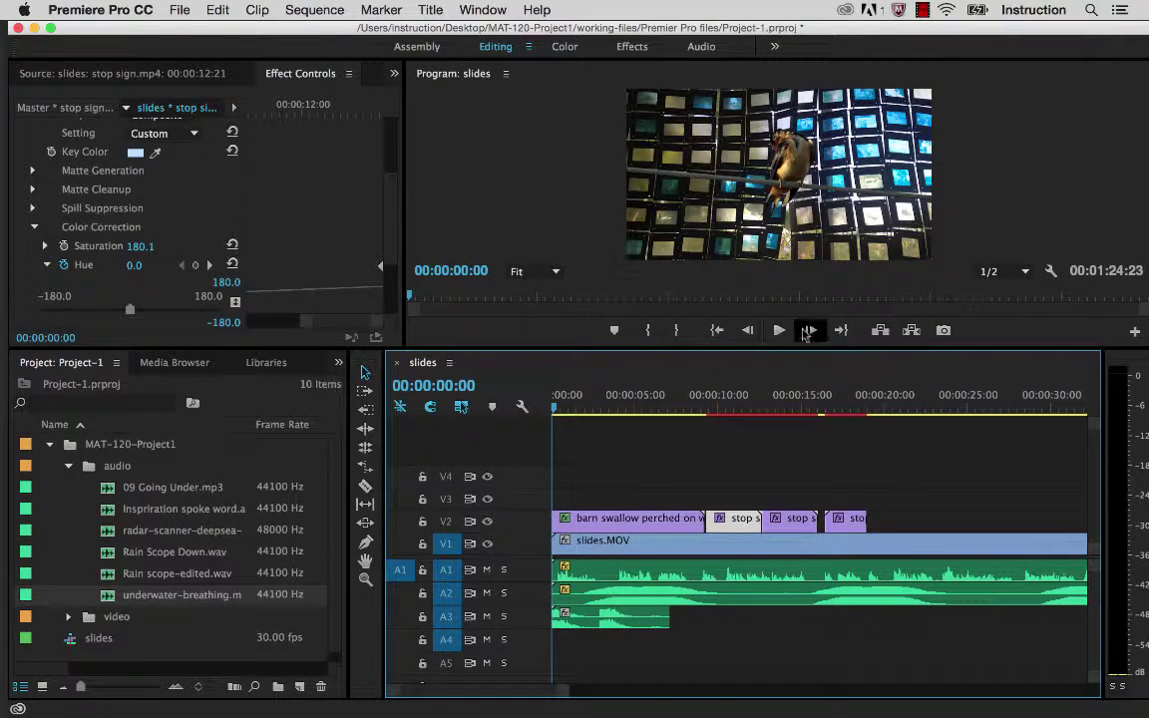
click(770, 331)
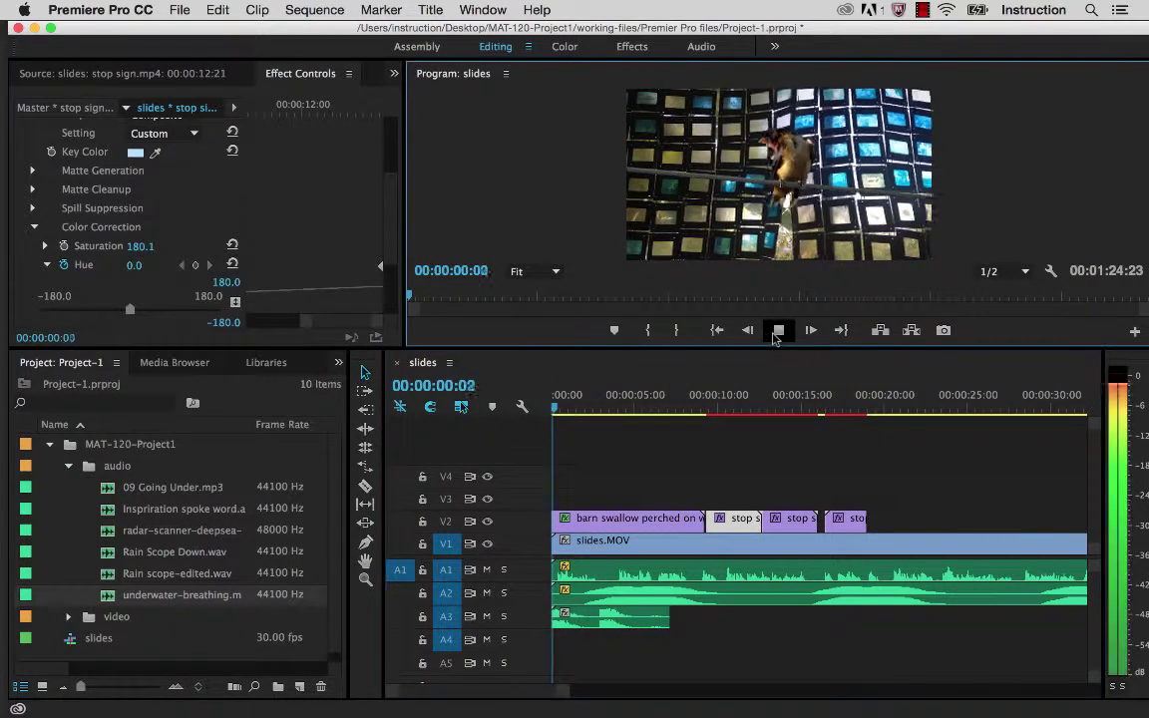
click(776, 330)
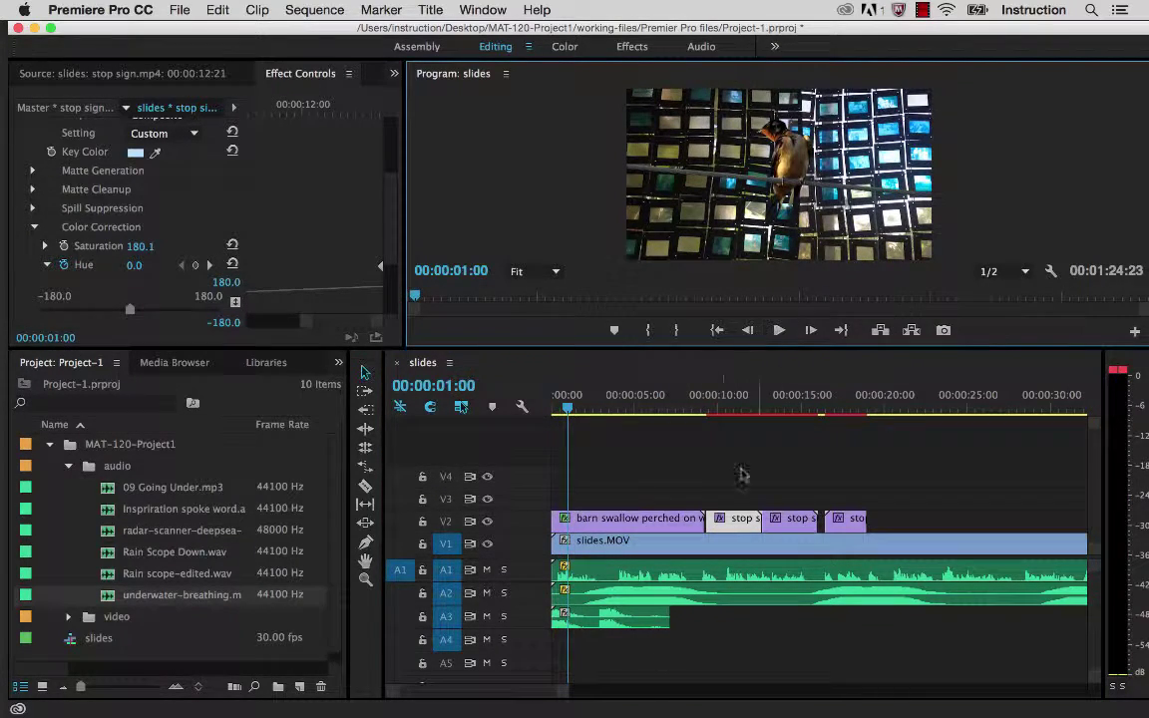
Set the underwater-breathing clip's Volume Level to -21.2 dB at the start of the sequence.
click(608, 618)
key(Home)
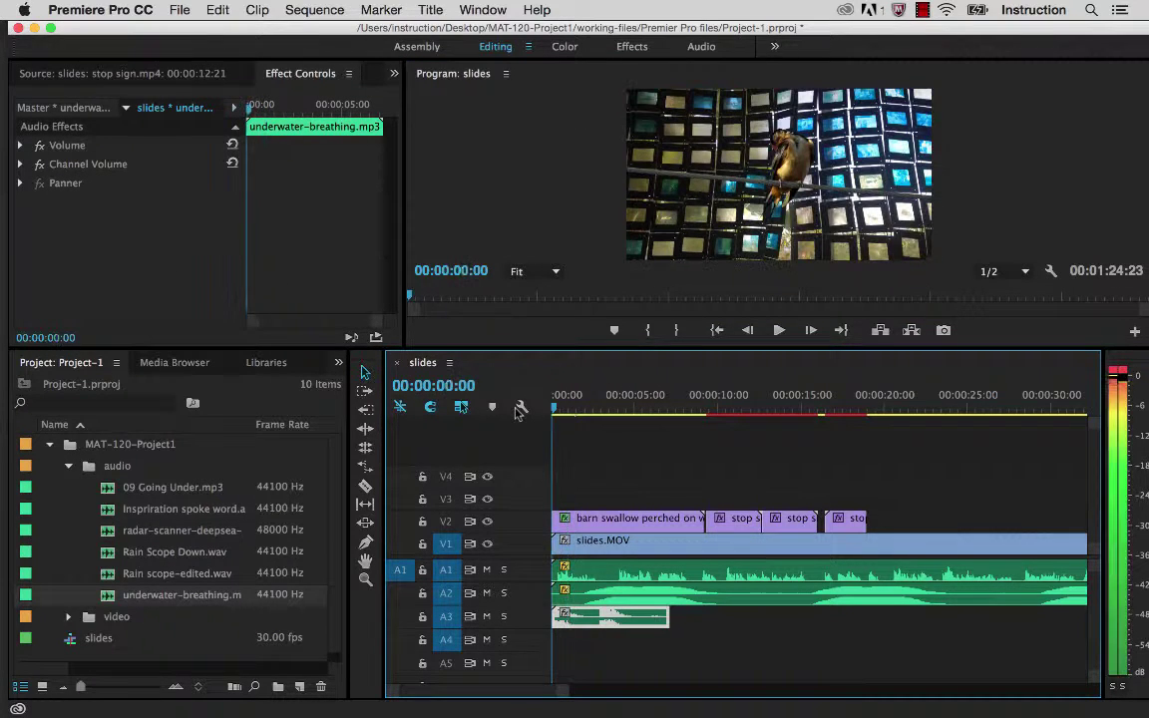
click(20, 144)
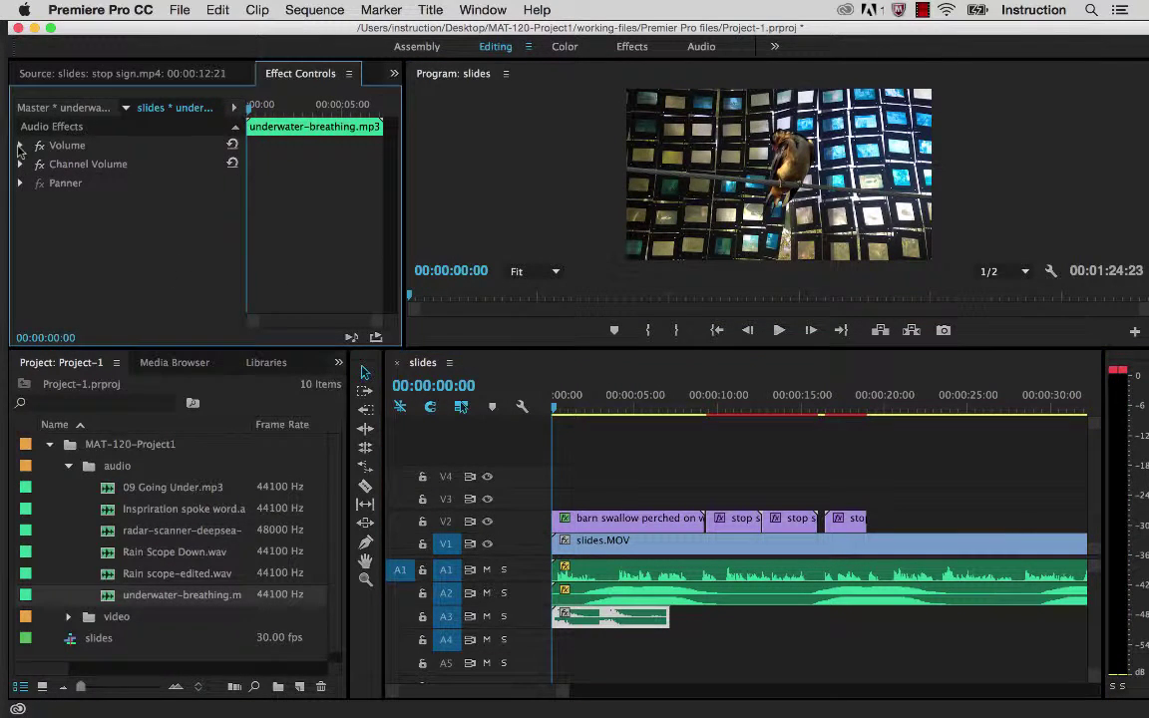
click(34, 183)
drag(181, 231, 125, 231)
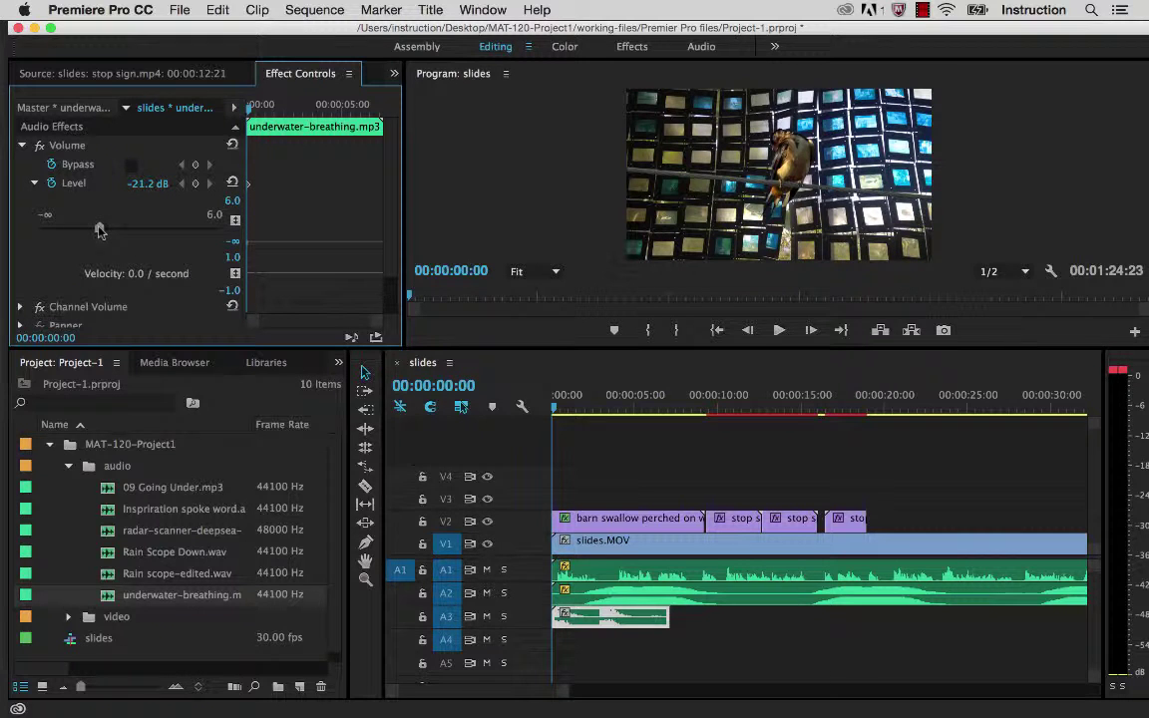
Play the opening to 00:00:01:25 and try a Volume Level of -13.4 dB for the underwater-breathing clip there.
click(778, 330)
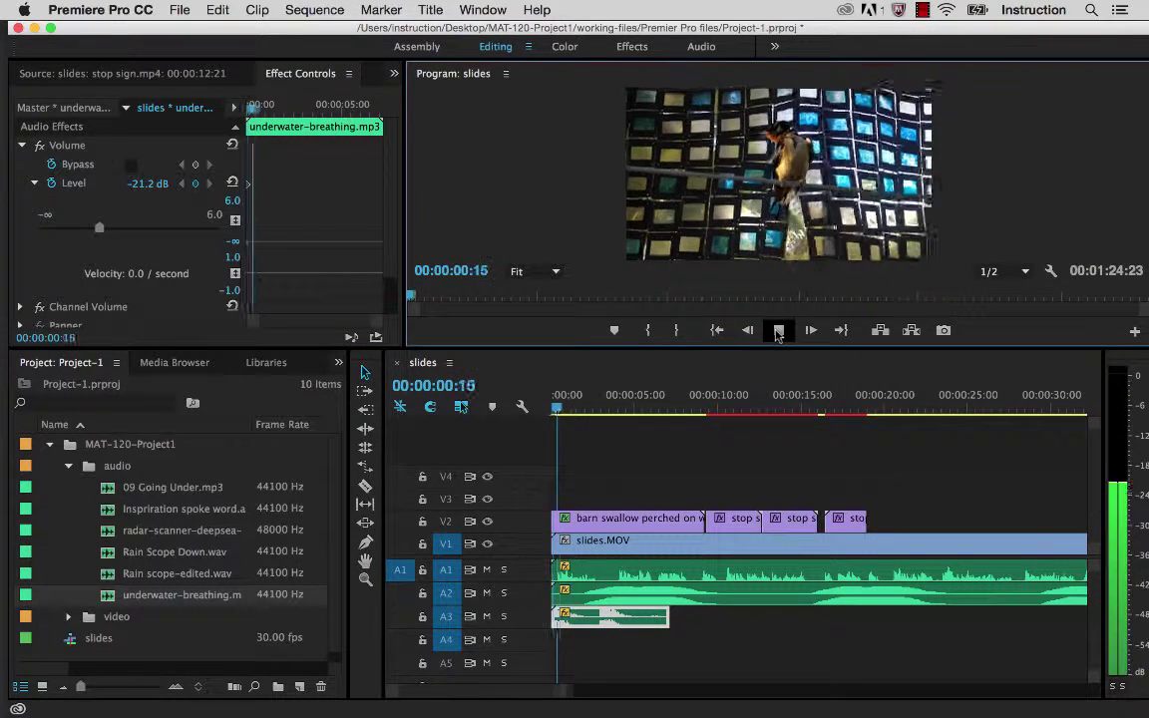
key(space)
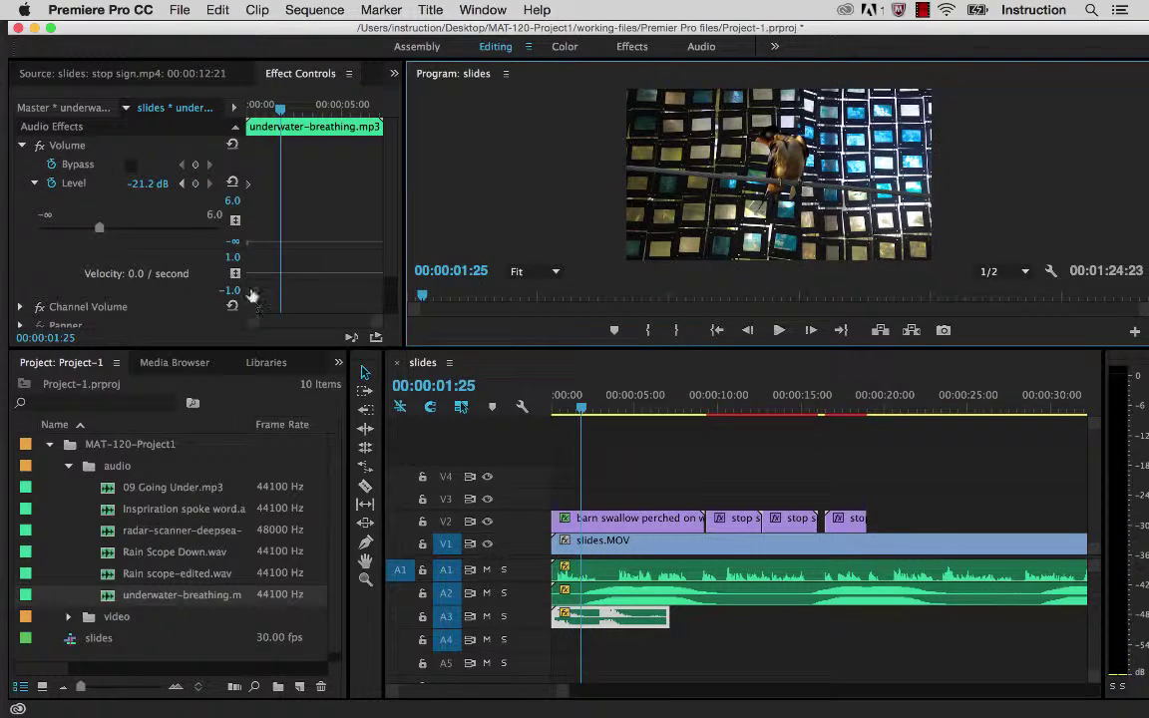
drag(98, 229, 123, 228)
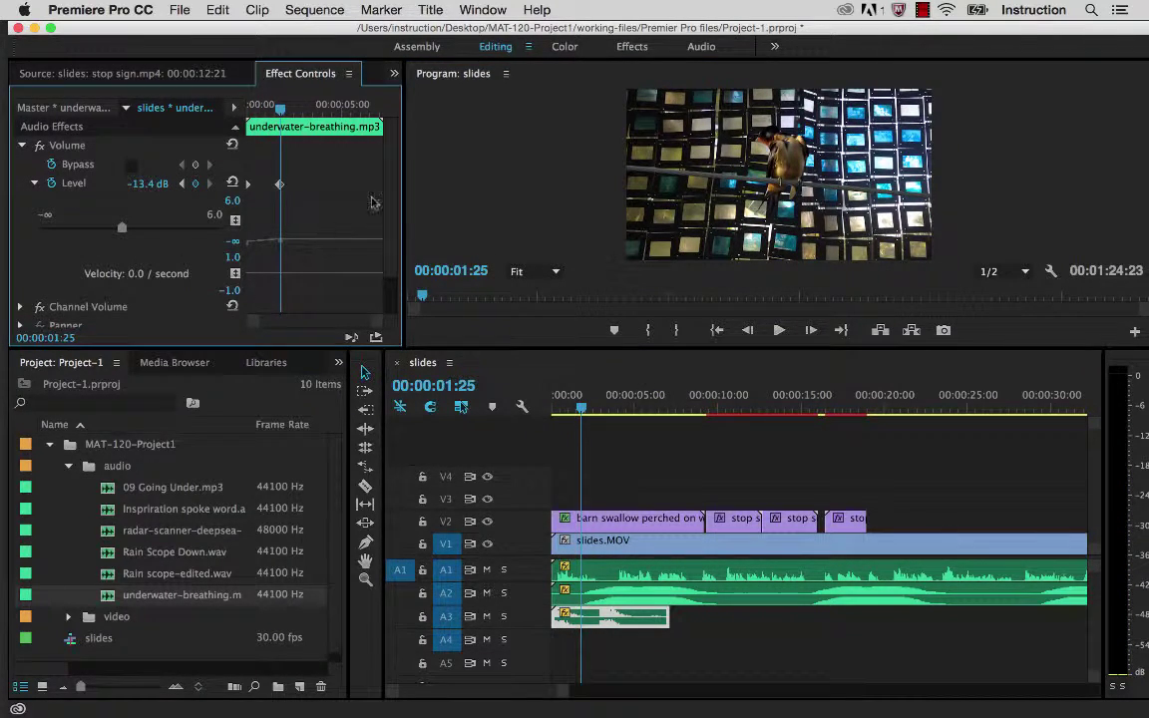
key(super+z)
Set the underwater-breathing clip's Volume Level to -13.7 dB at the start of the sequence and play through to 00:00:06:18.
drag(282, 109, 217, 114)
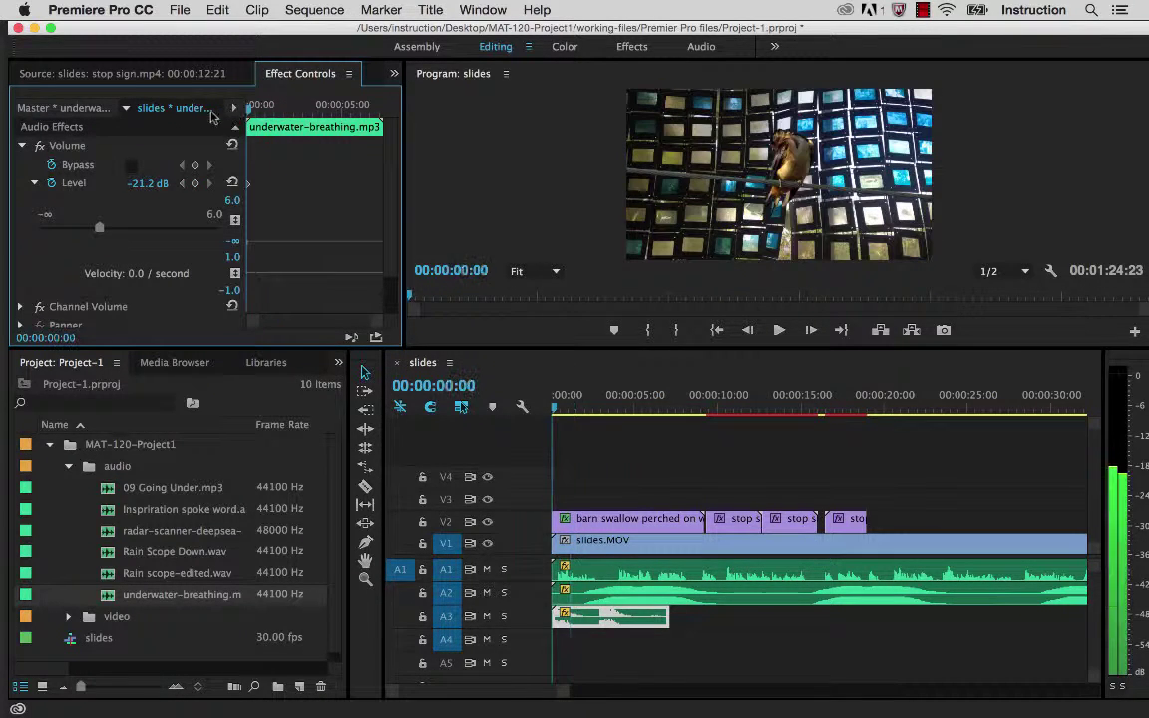
click(779, 331)
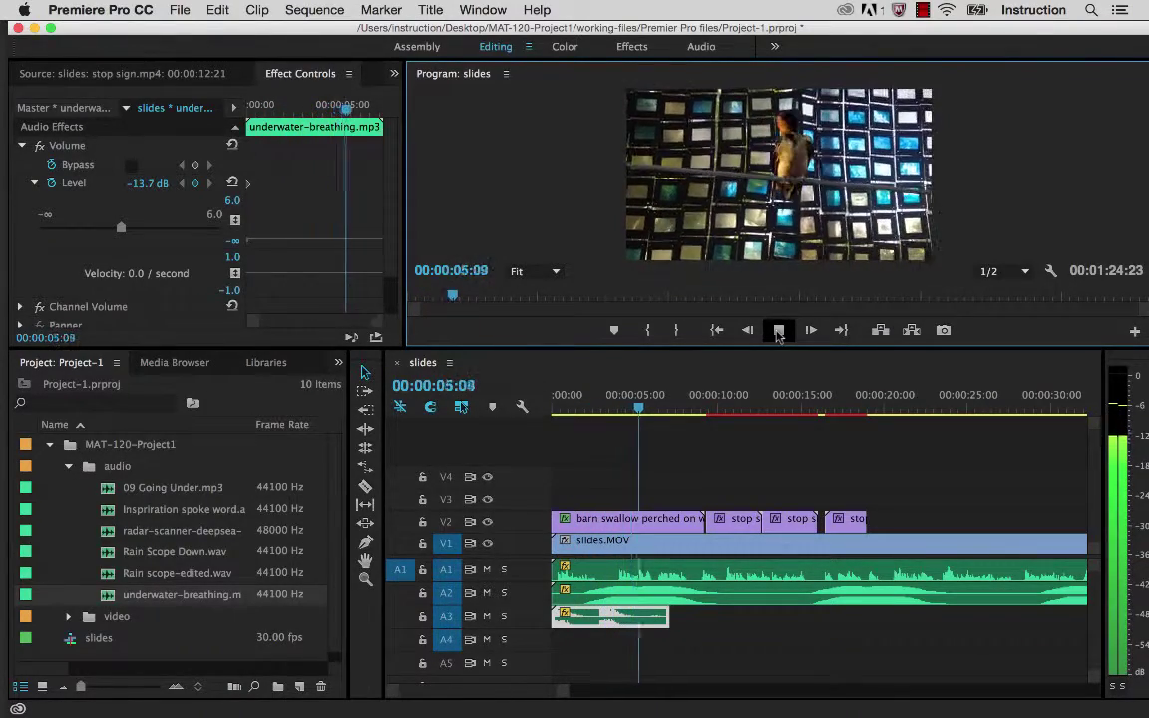
click(779, 331)
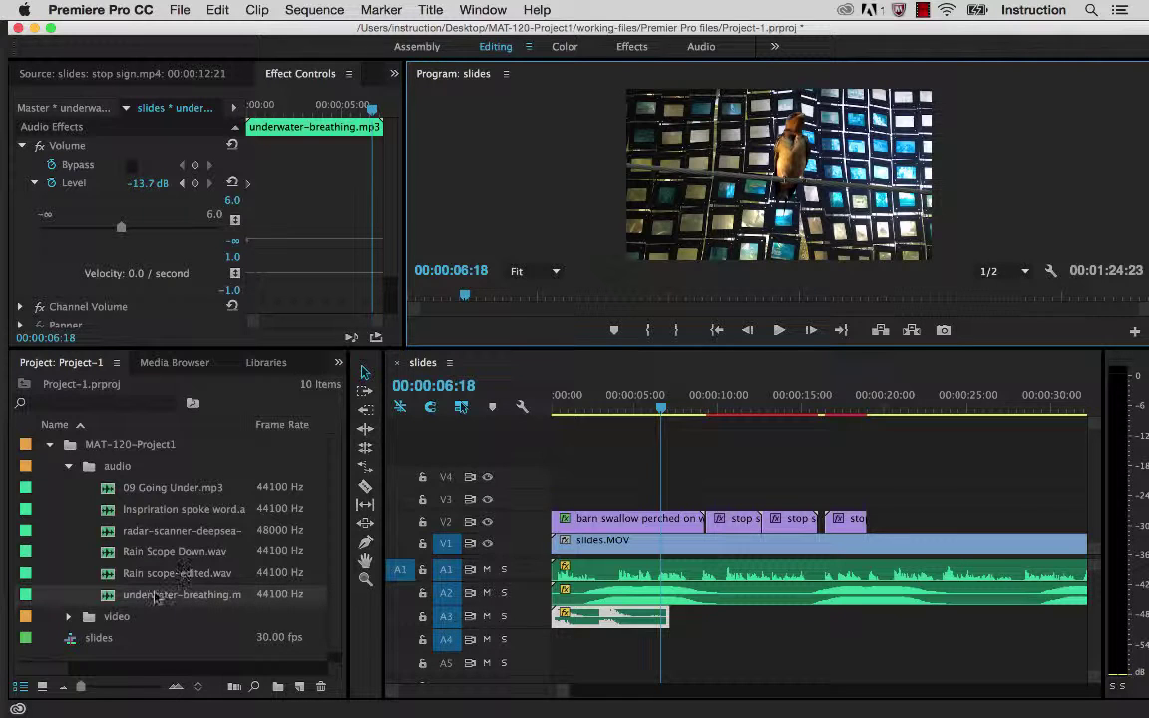
Place 09 Going Under.mp3 at the start of track A4 and play the sequence from the beginning to 00:00:02:18.
click(192, 490)
drag(128, 494, 564, 640)
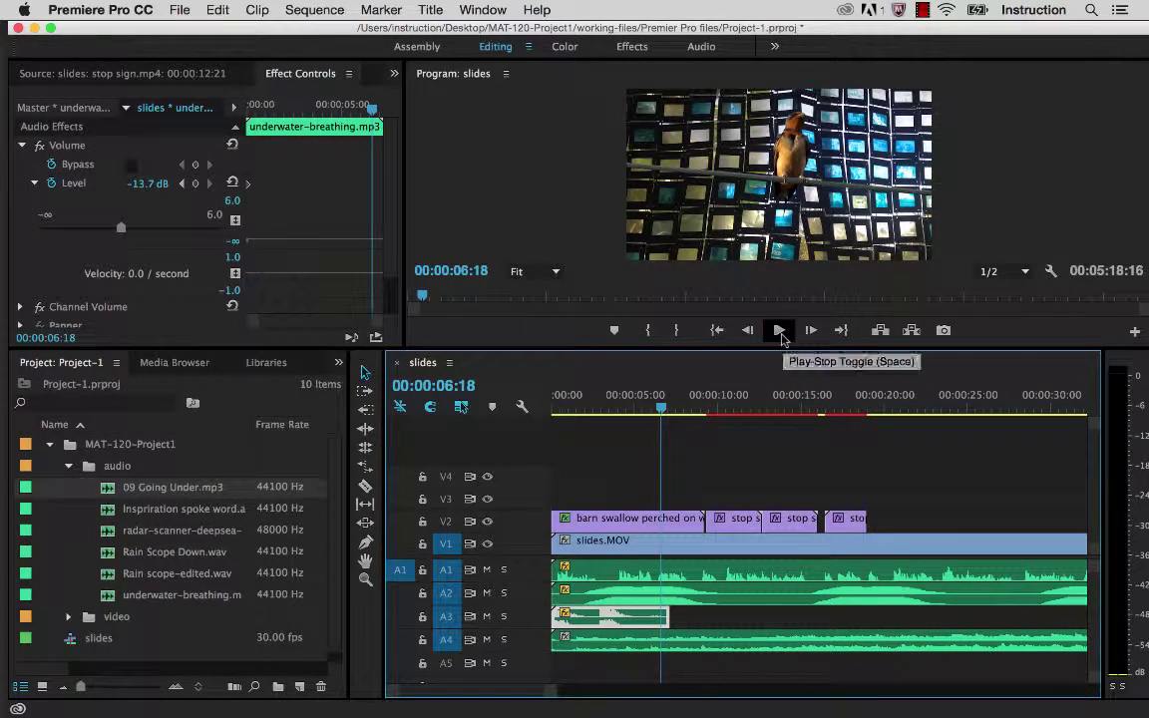
drag(661, 410, 495, 415)
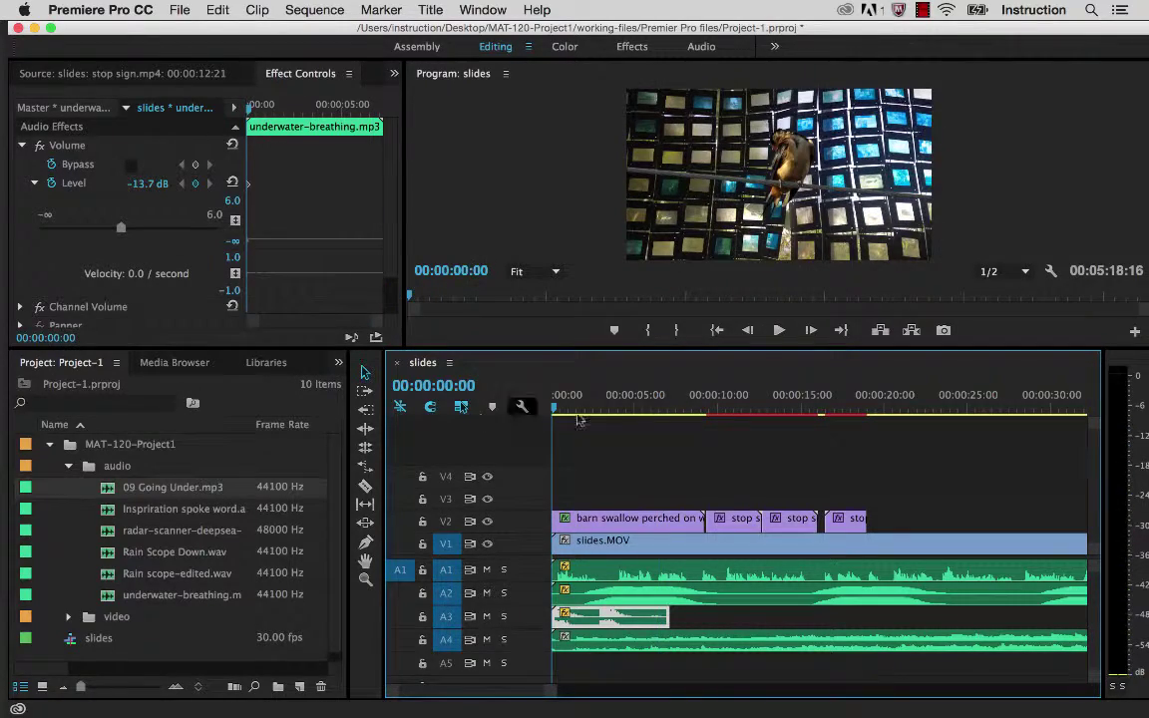
click(779, 330)
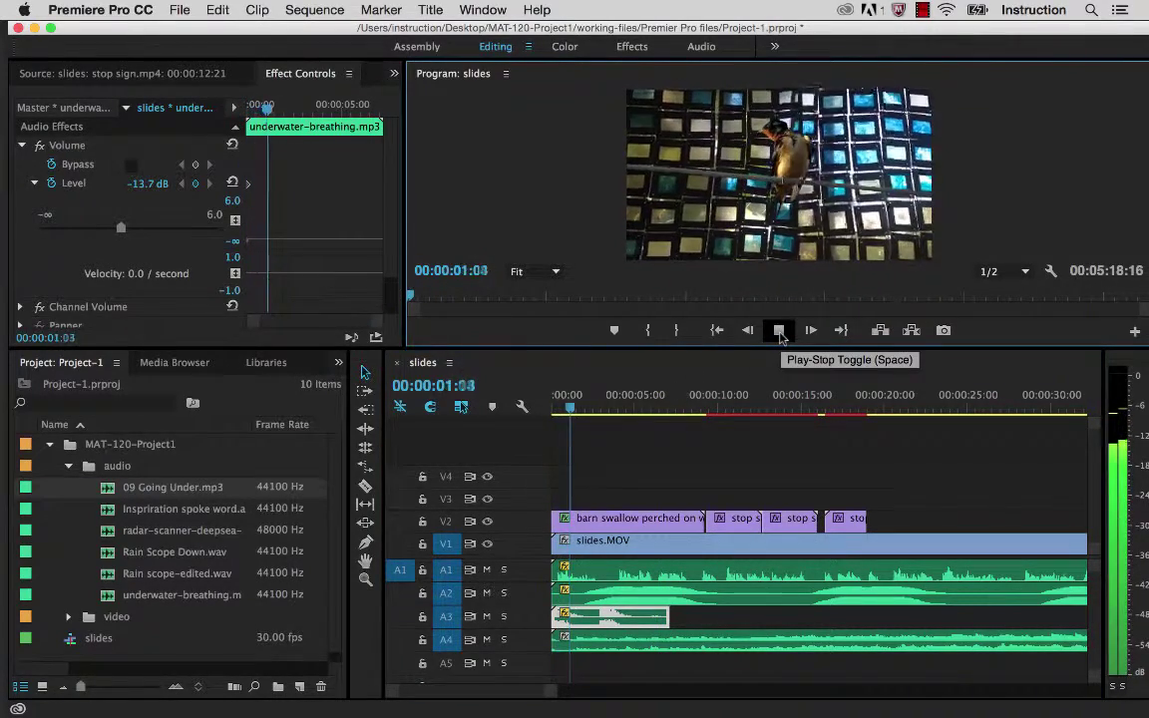
click(779, 330)
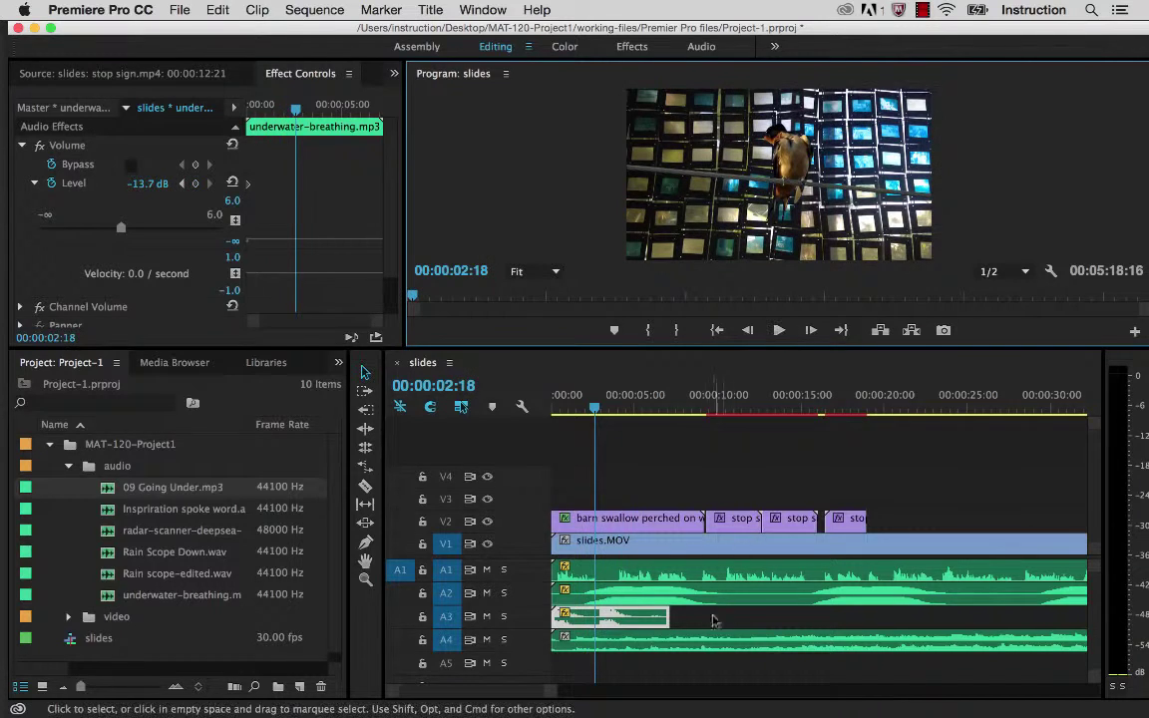
Set the 09 Going Under clip's Volume Level to -22.7 dB at 00:00:02:18.
click(706, 641)
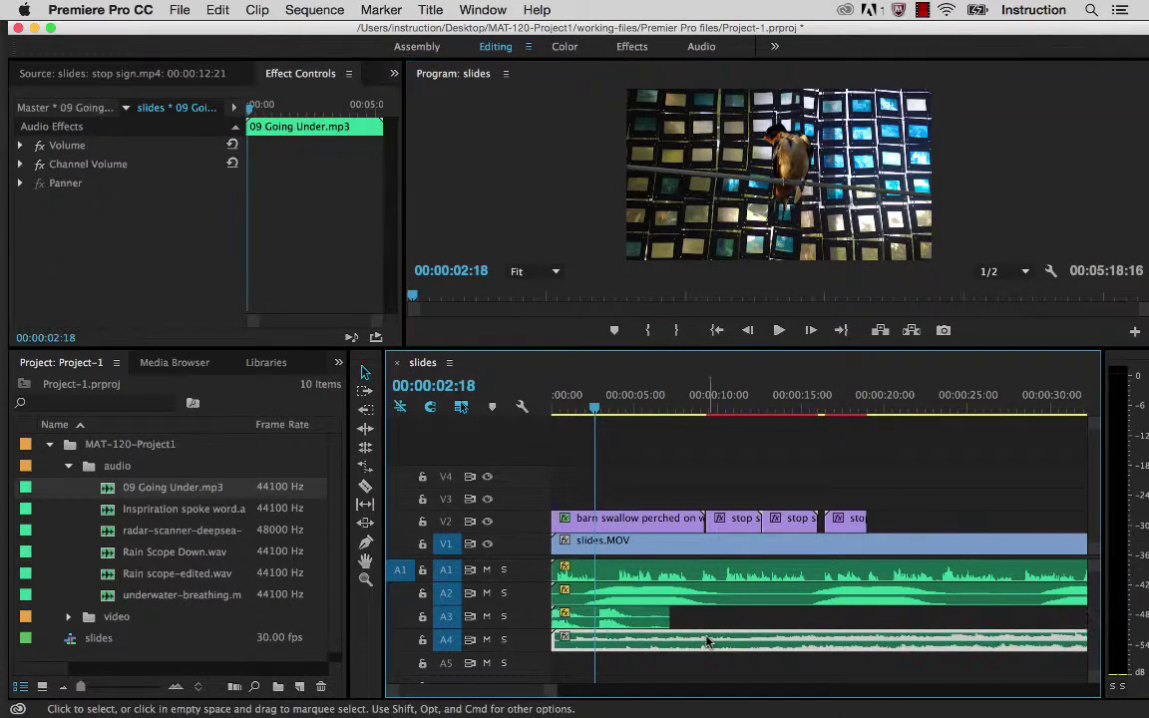
click(20, 145)
click(34, 183)
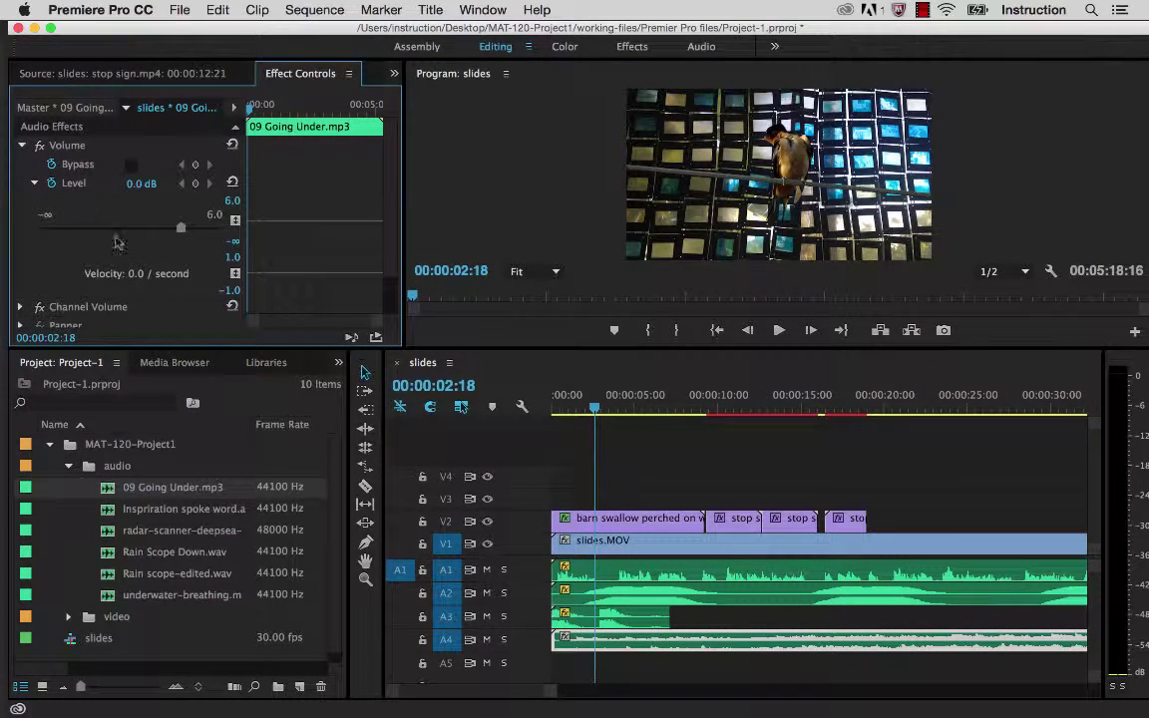
drag(180, 229, 96, 228)
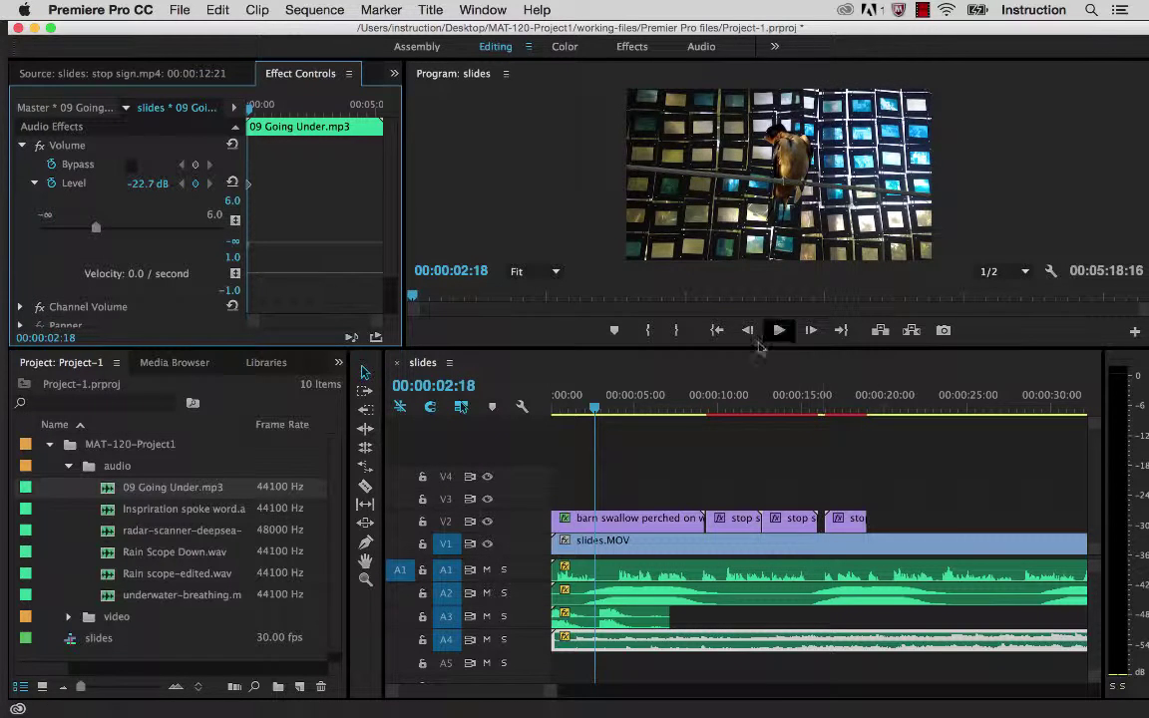
Play the sequence from the start to 00:00:20:01 to check the mix of all four audio tracks.
drag(596, 418, 507, 410)
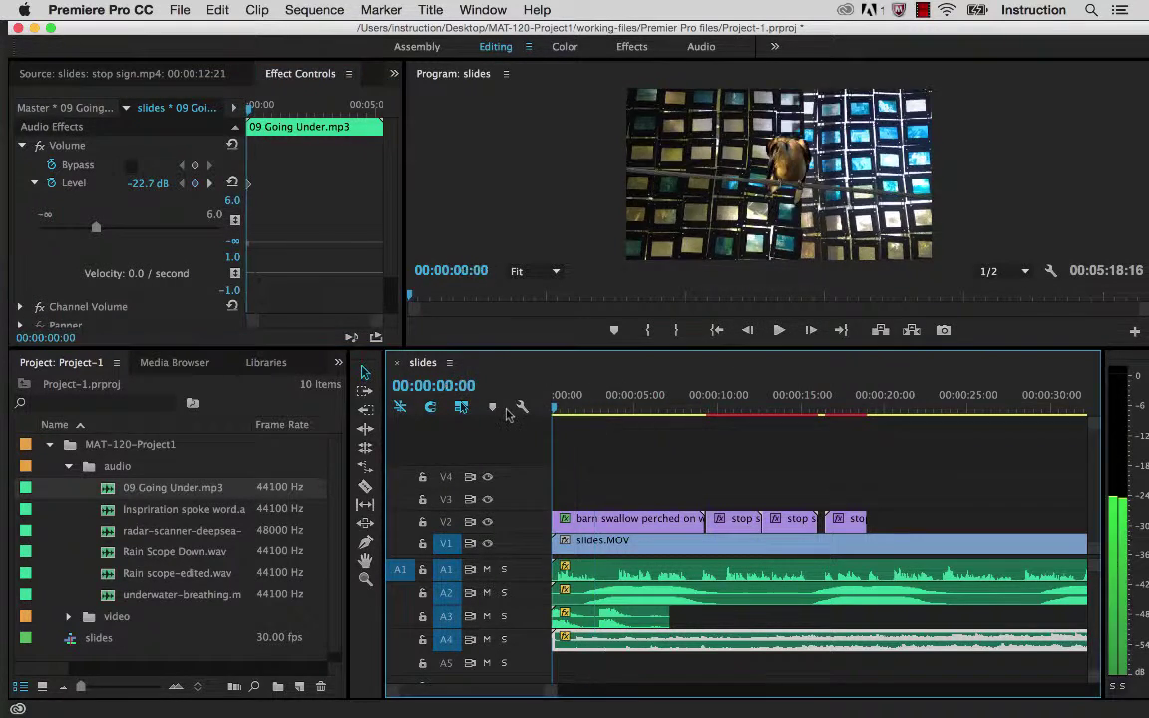
click(778, 330)
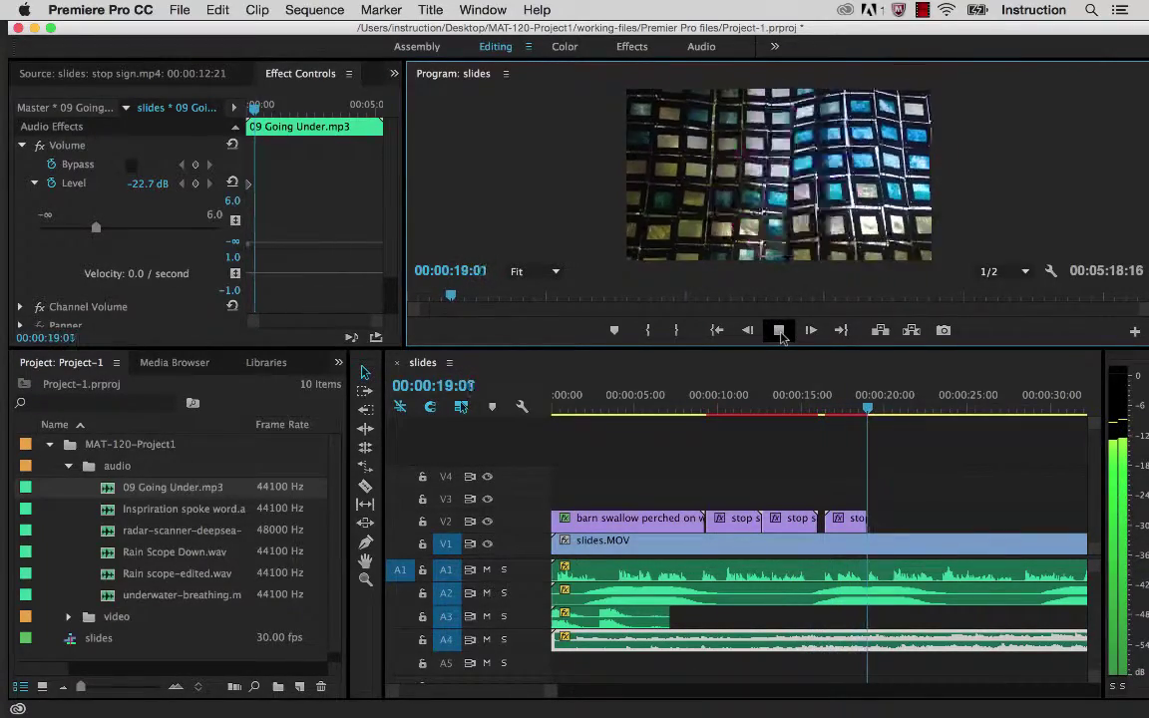
key(space)
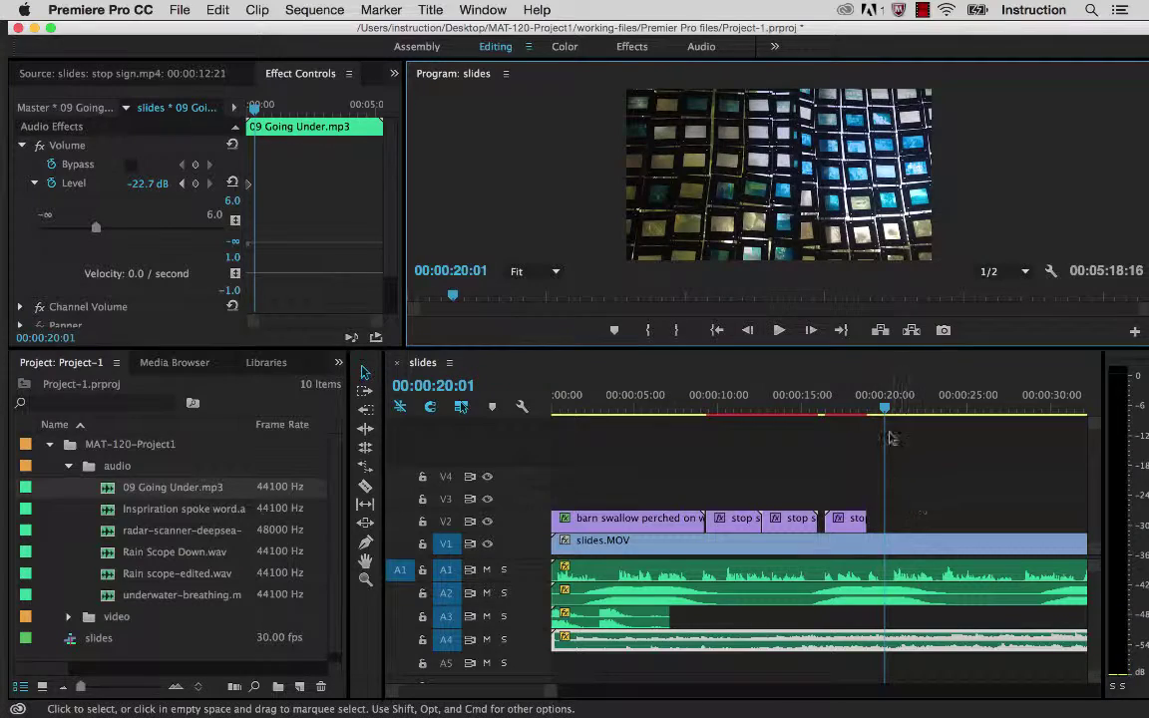
Check the end of the last stop sign clip on V2 against the narration and extend it to about 00:00:19:08.
click(858, 411)
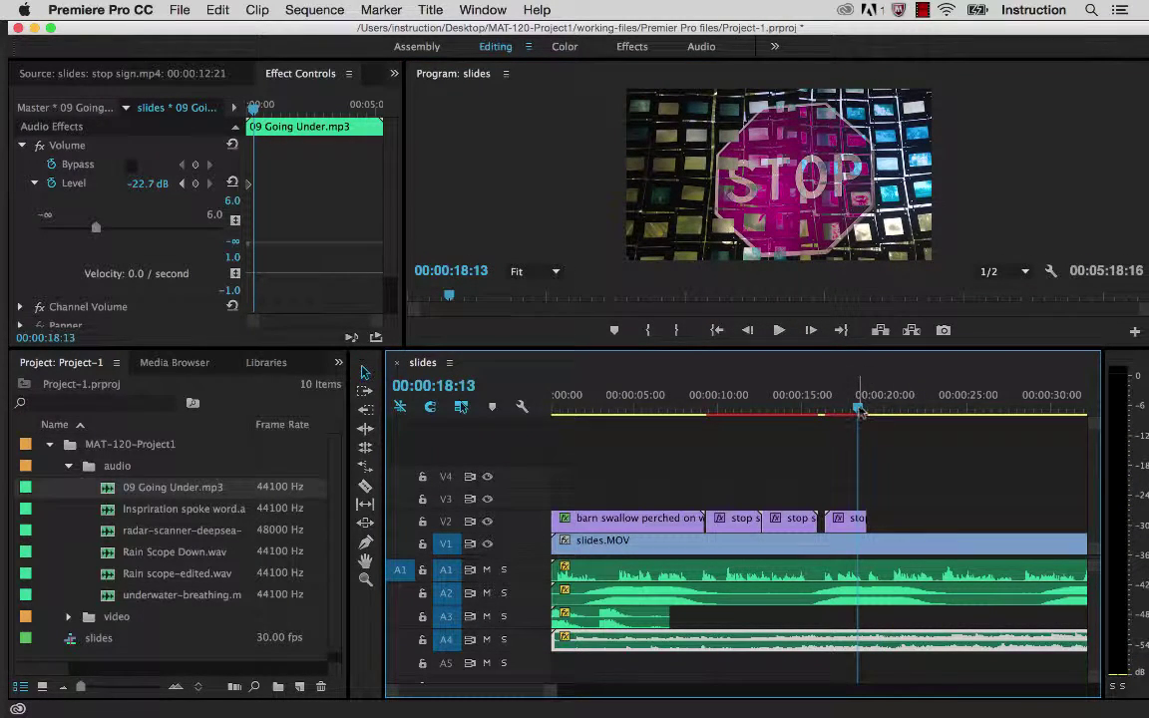
drag(860, 411, 872, 412)
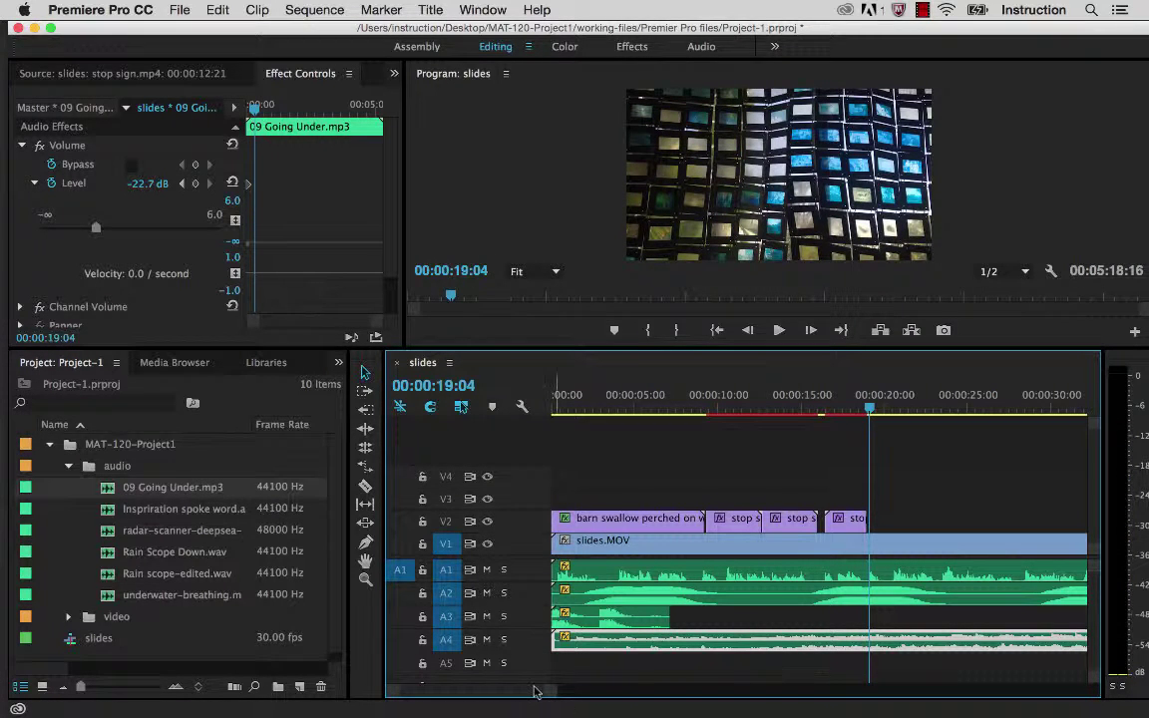
drag(554, 690, 503, 687)
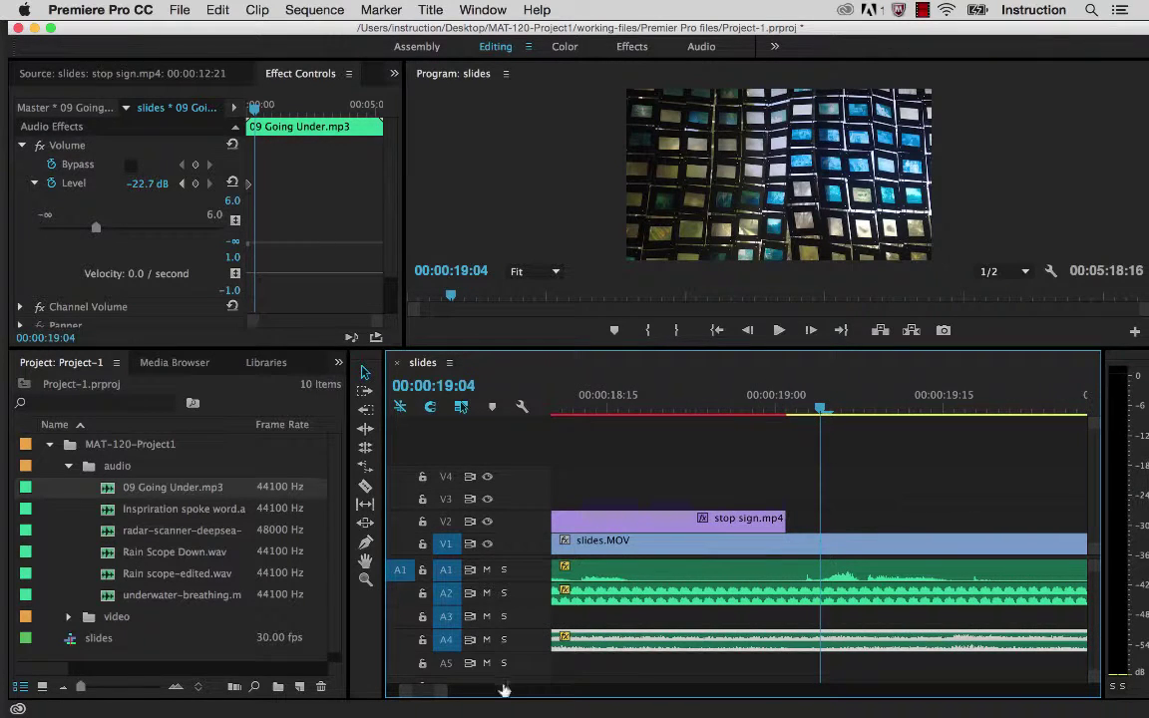
drag(819, 413, 777, 417)
click(778, 330)
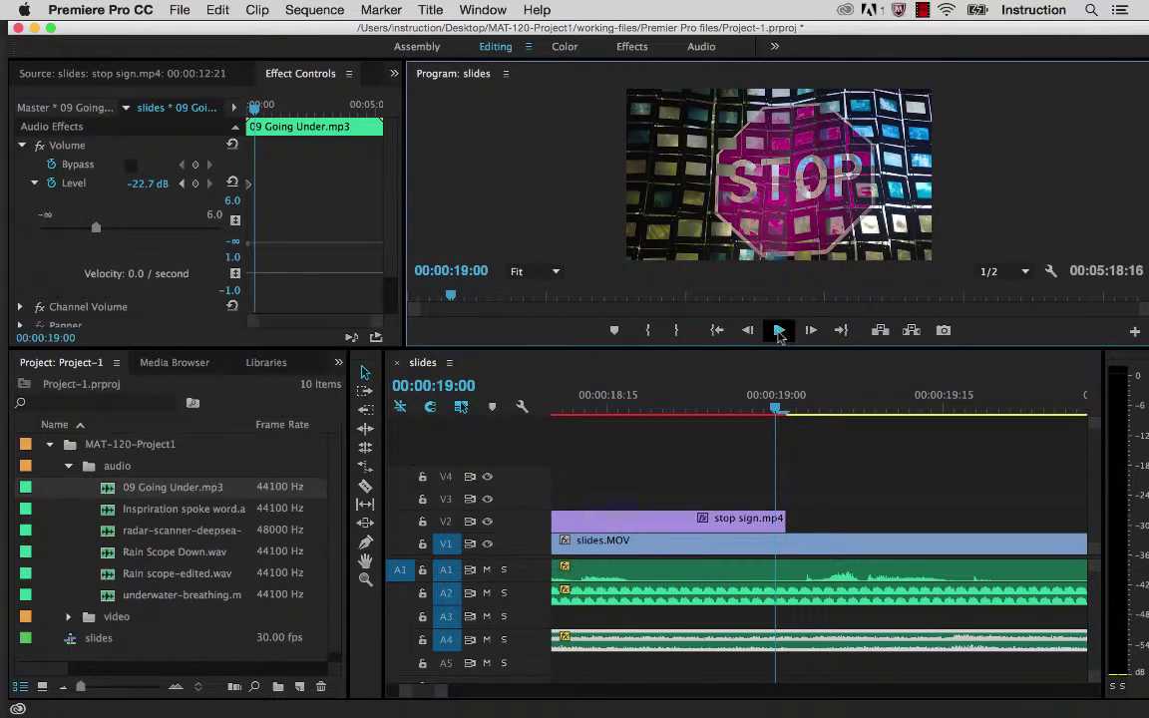
click(778, 330)
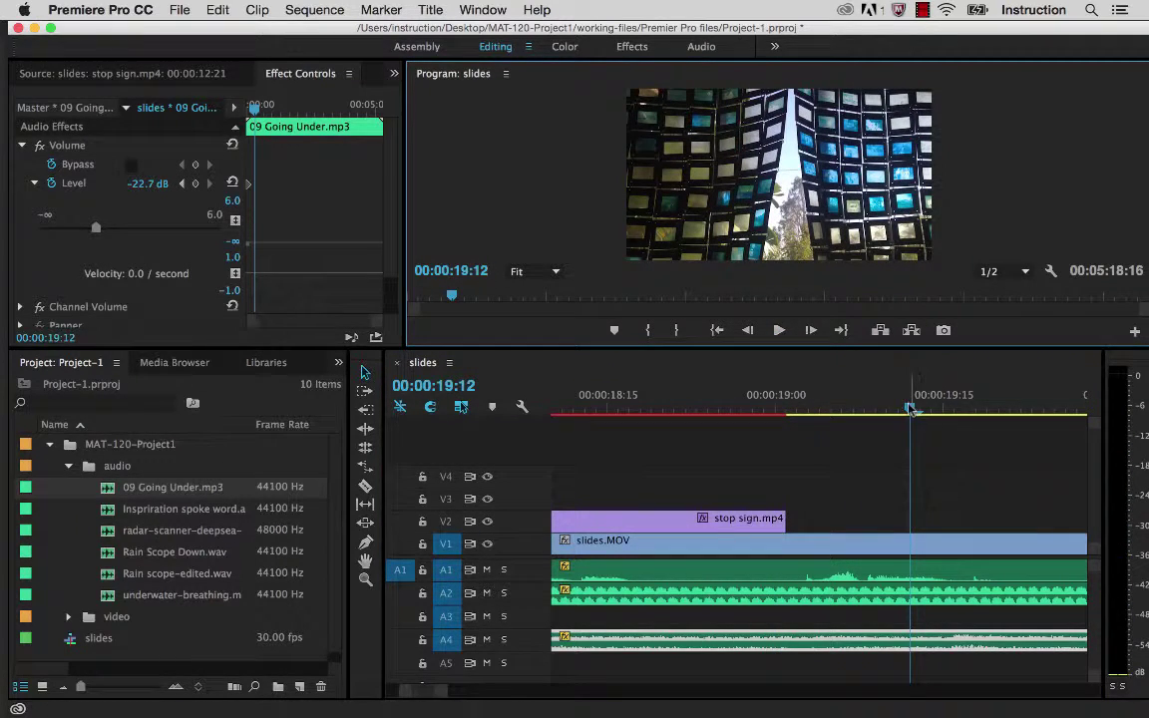
drag(910, 411, 864, 412)
drag(784, 517, 864, 518)
Play across the end of the extended stop sign clip to 00:00:20:04 to check its timing with the narration.
click(741, 409)
click(640, 431)
click(778, 330)
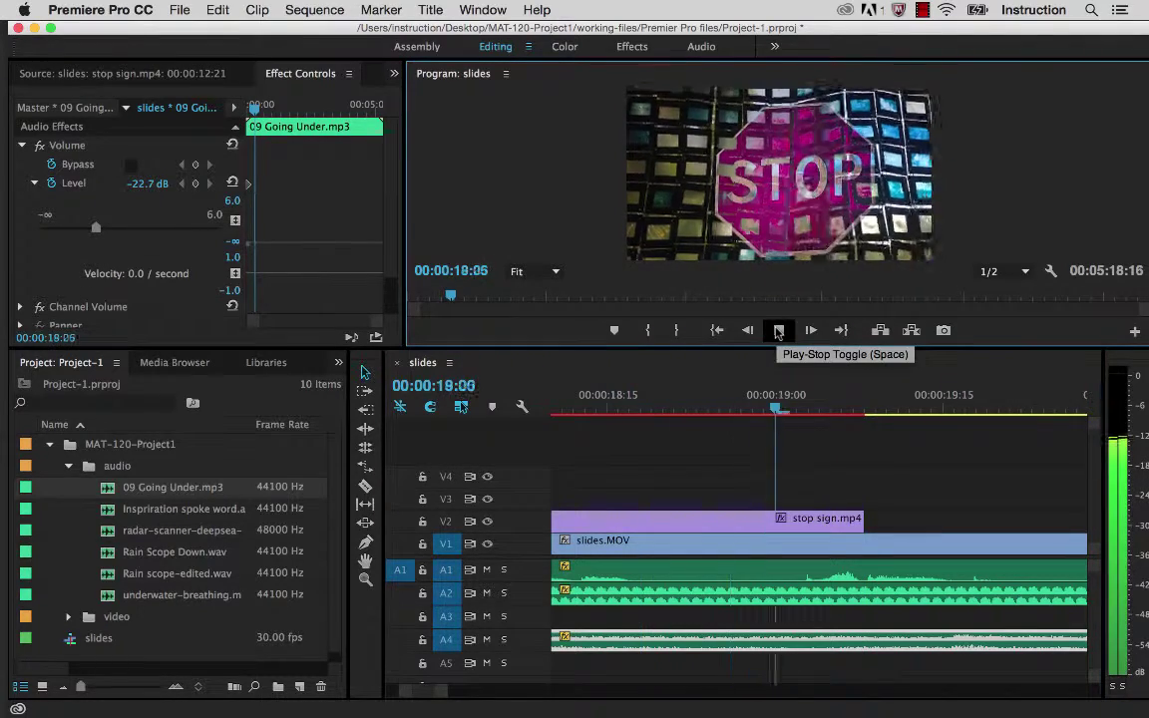
click(779, 330)
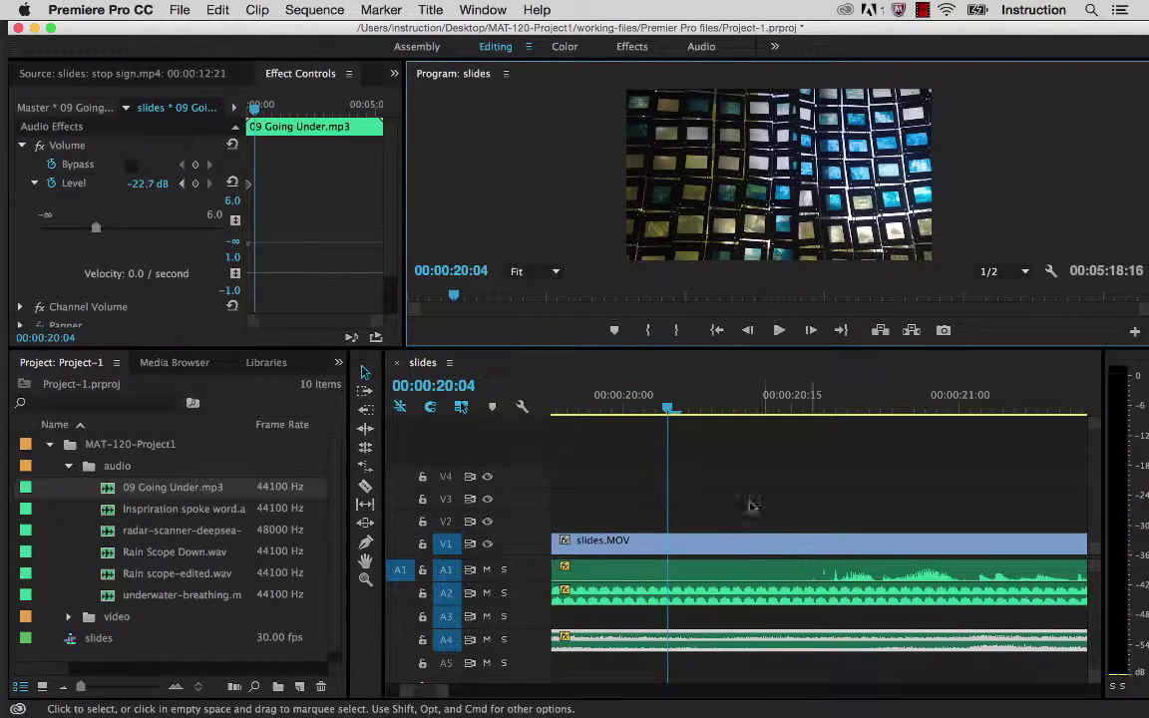
Save the project and return the playhead to the start of the sequence.
key(cmd+s)
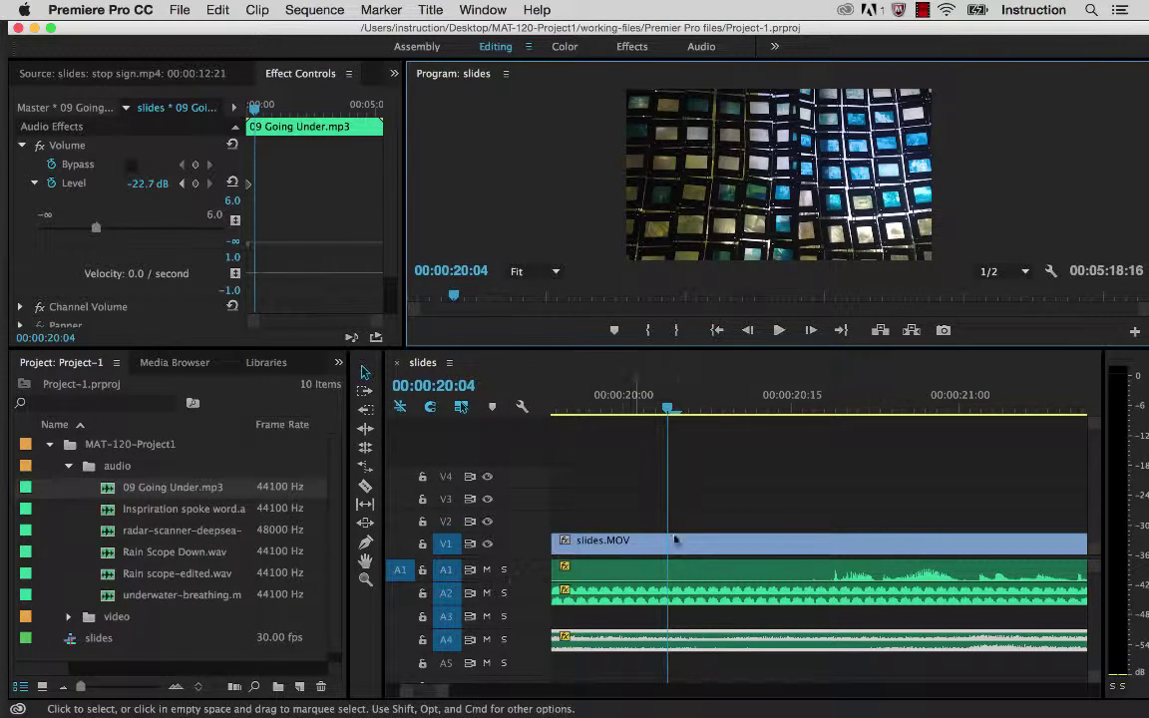
click(717, 330)
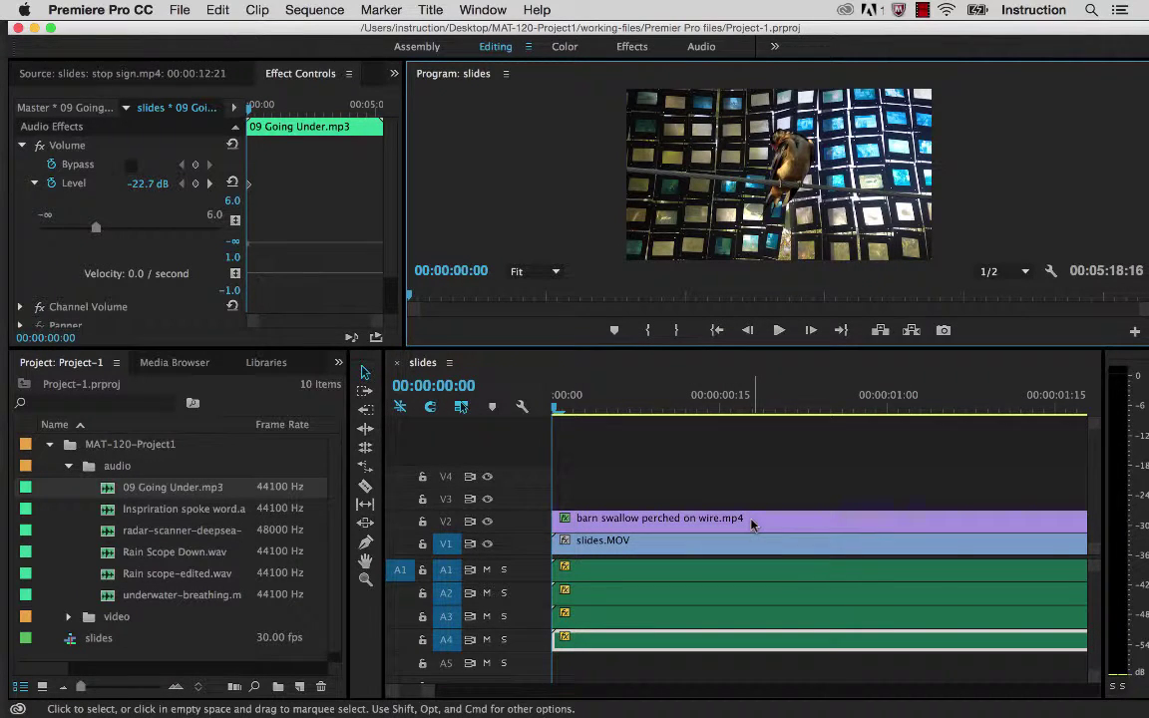
Select the barn swallow and slides clips plus the four audio clips, and shift them together five frames to start at 00:00:00:05.
drag(582, 490, 592, 674)
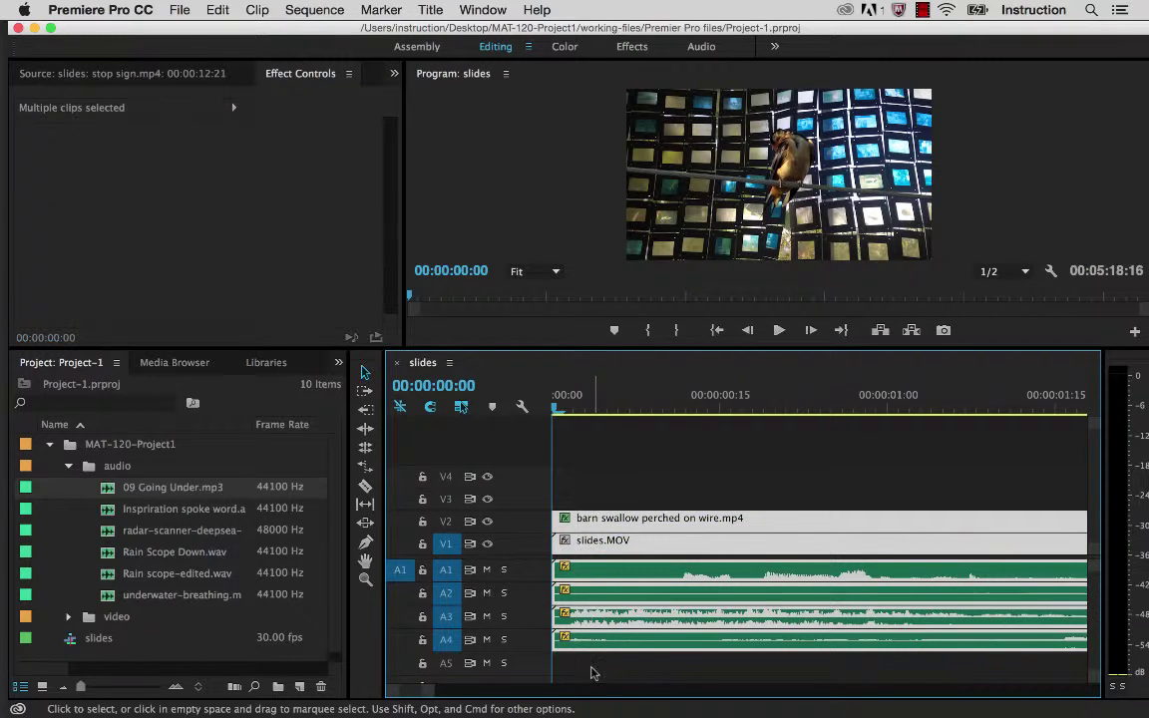
drag(601, 525, 657, 526)
Play the sequence from the shifted clips' start at 00:00:00:05 to 00:00:10:12 to check the picture and audio.
drag(557, 409, 611, 410)
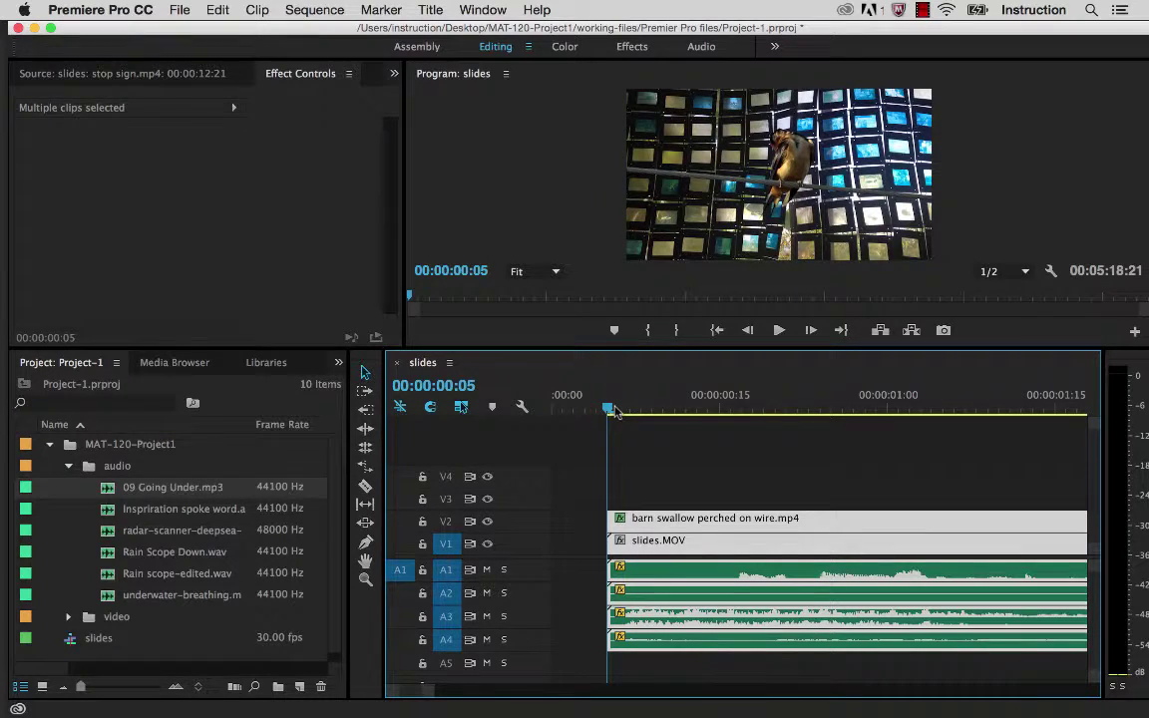
click(778, 330)
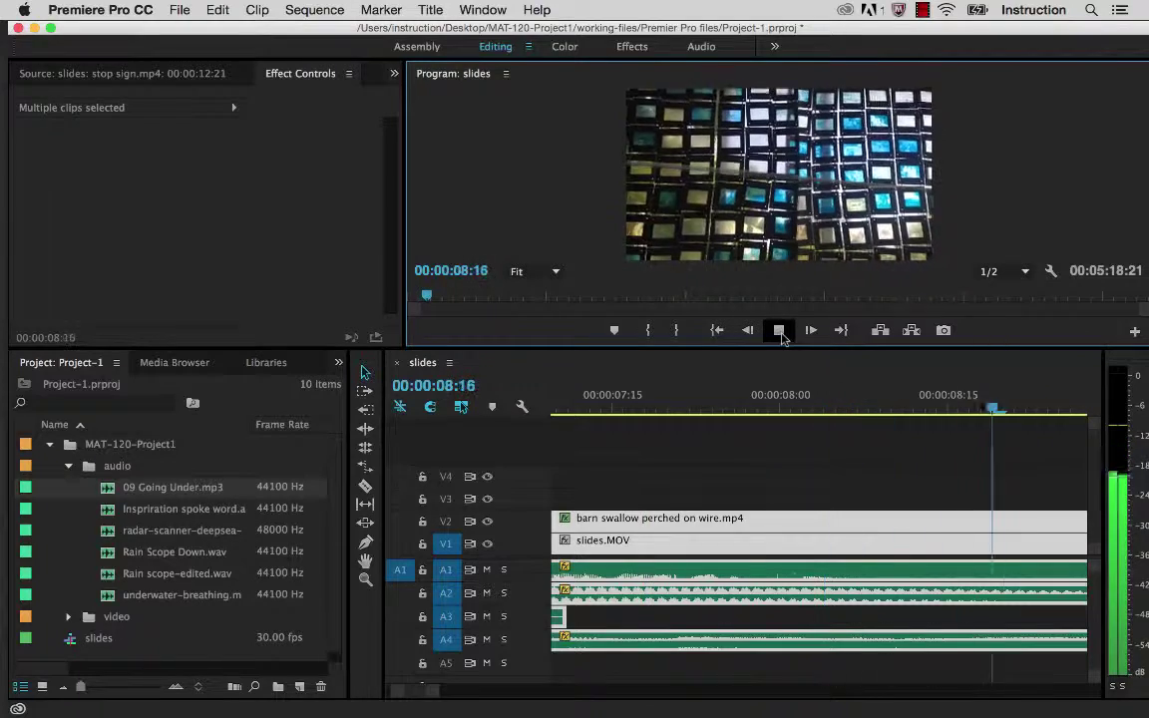
click(780, 333)
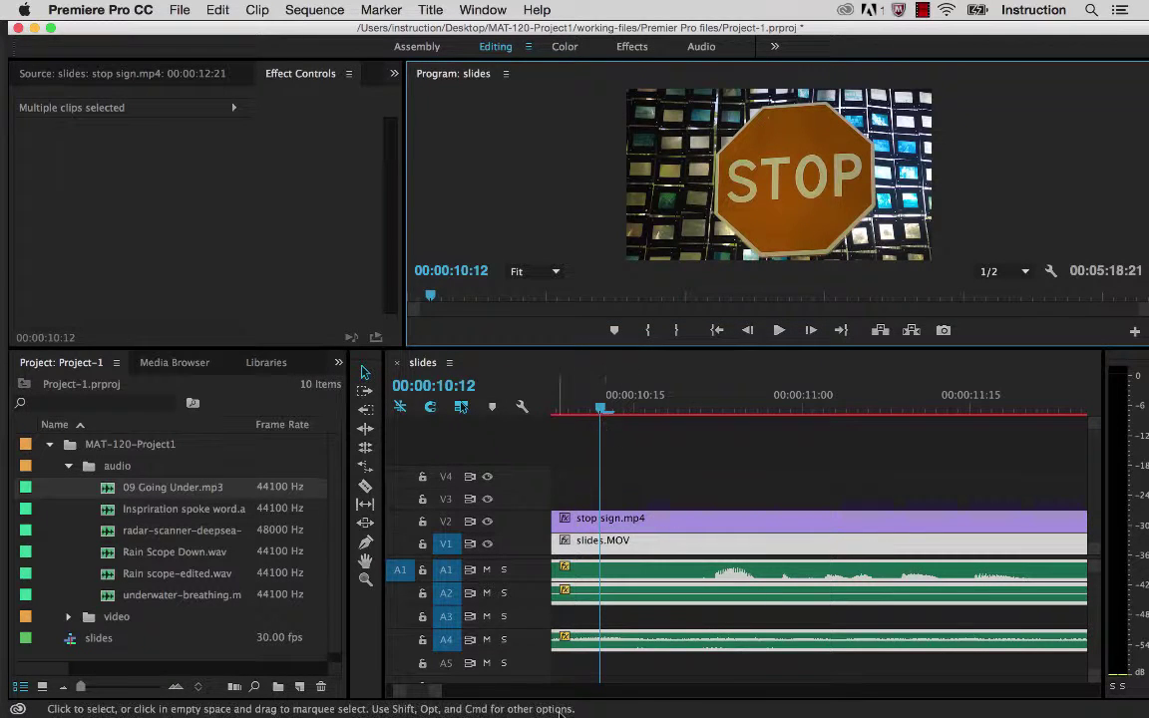
Return the playhead to the start of the sequence and examine the black gap before the shifted clips at frame level.
drag(436, 695, 603, 690)
key(Home)
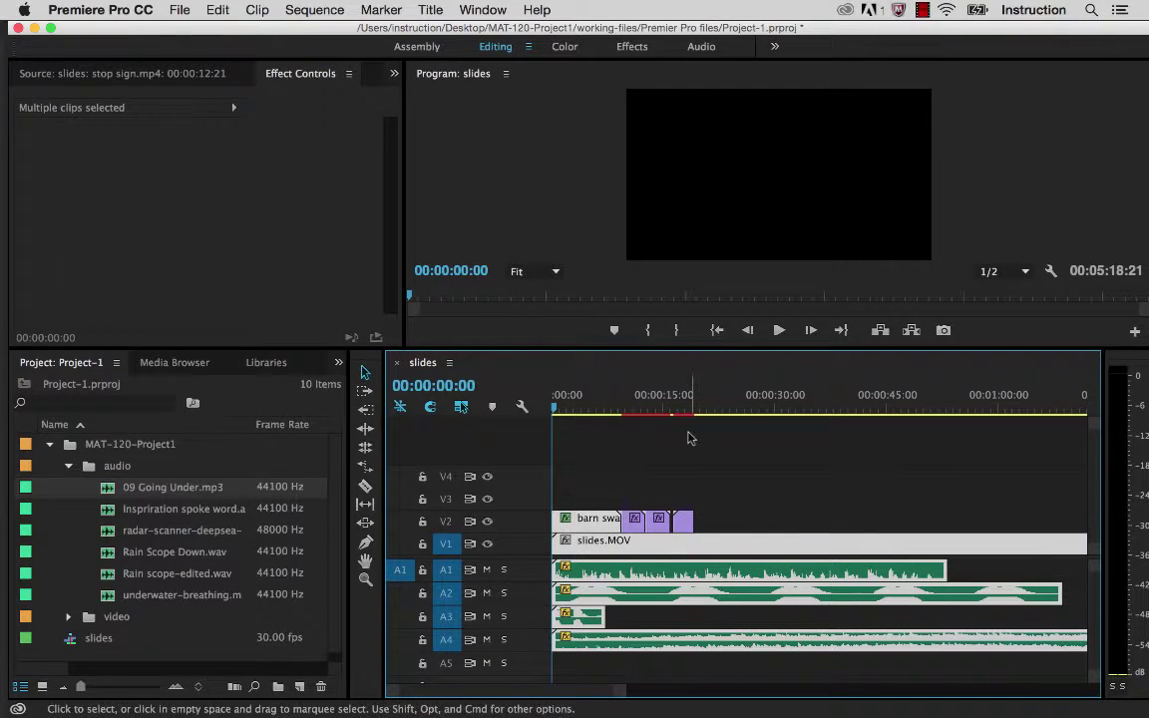
drag(618, 695, 504, 695)
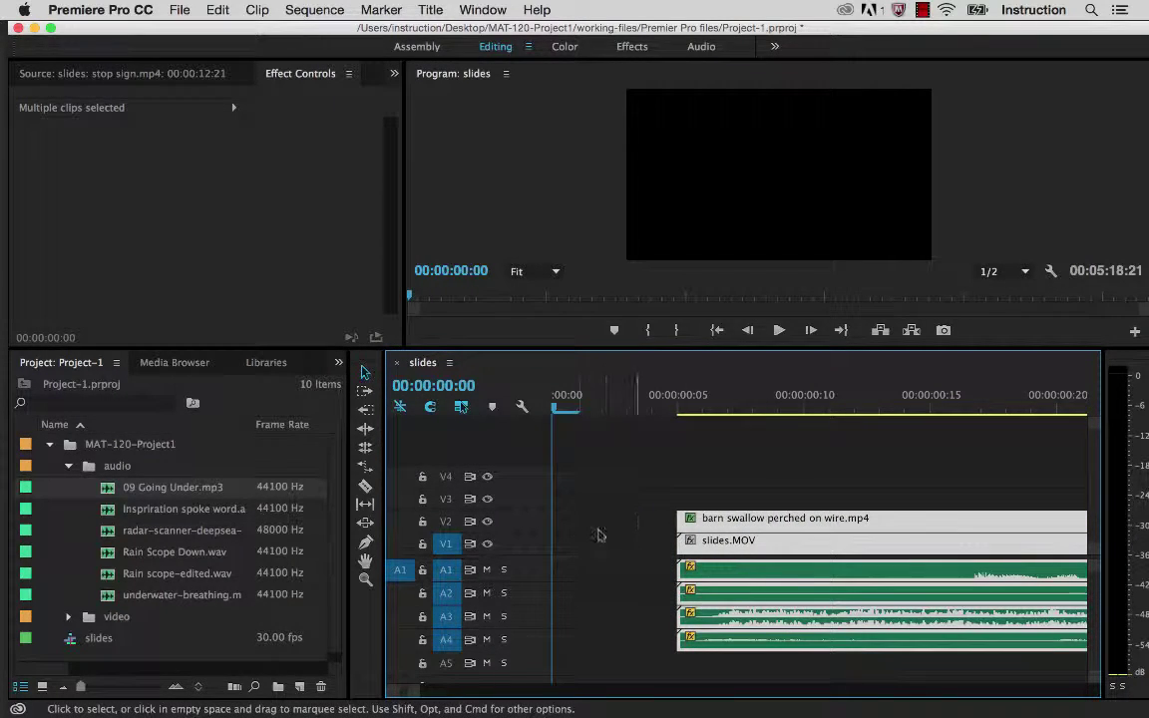